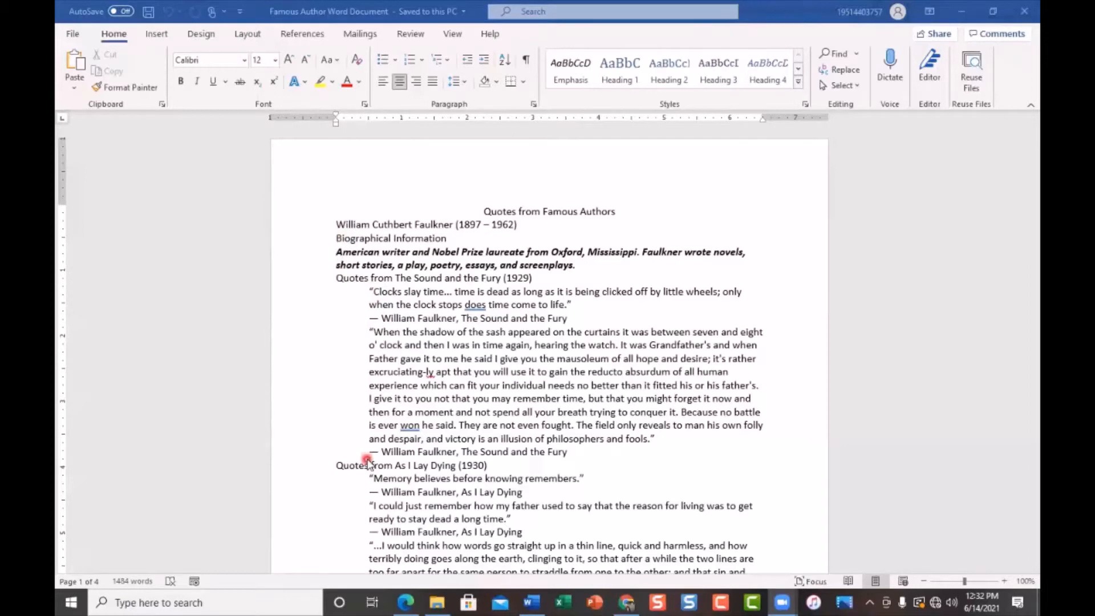
Step: Review the William Faulkner section on page 1, checking the author line, biographical paragraph and quote headings and their formatting
scroll(368, 462, down, 4)
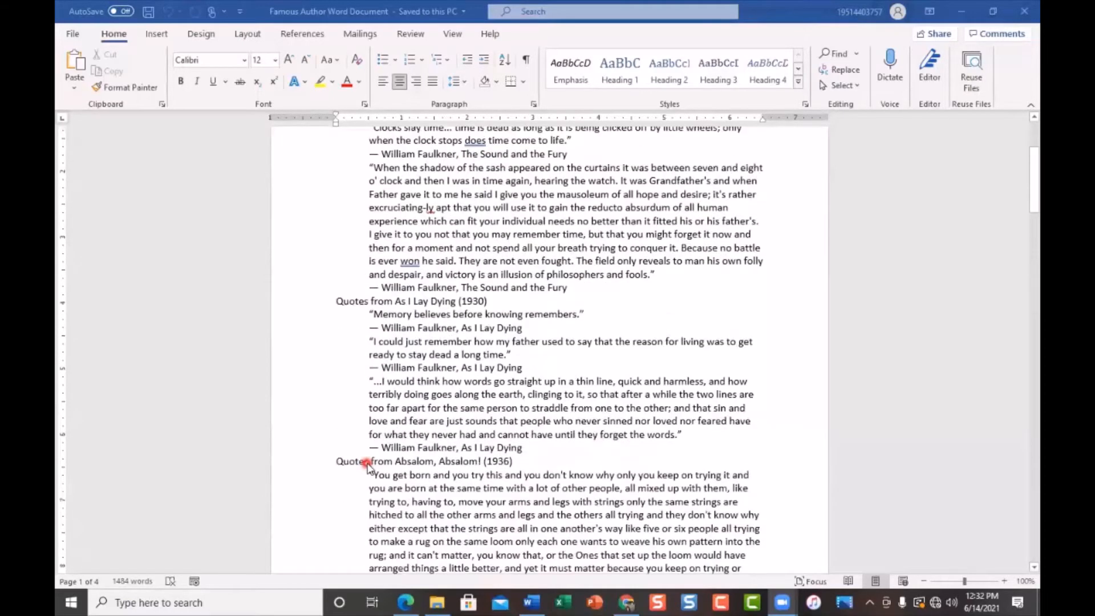
scroll(368, 465, up, 4)
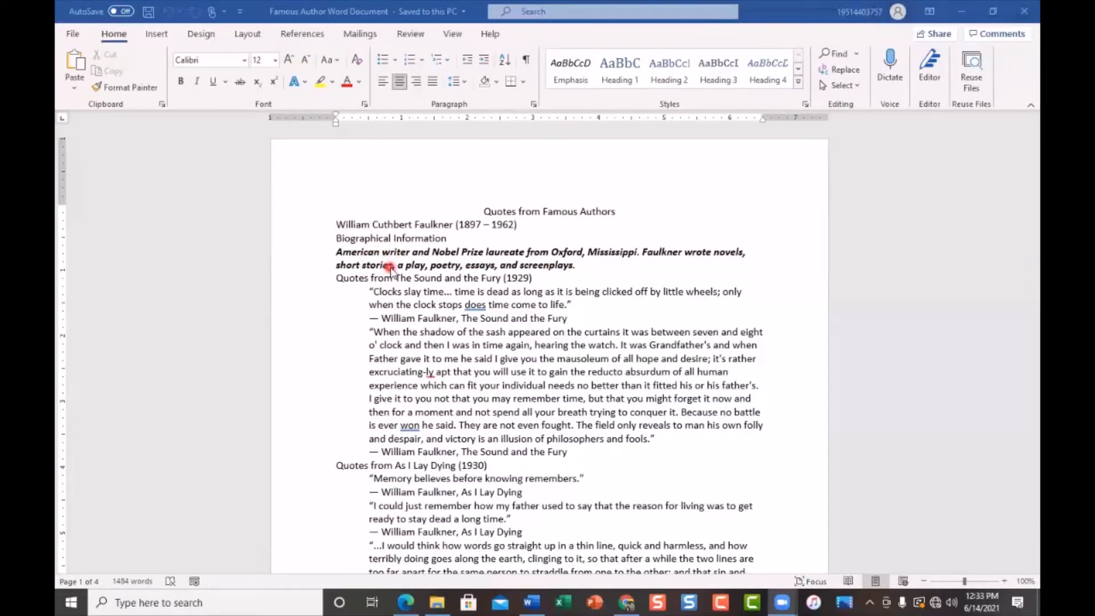
click(357, 254)
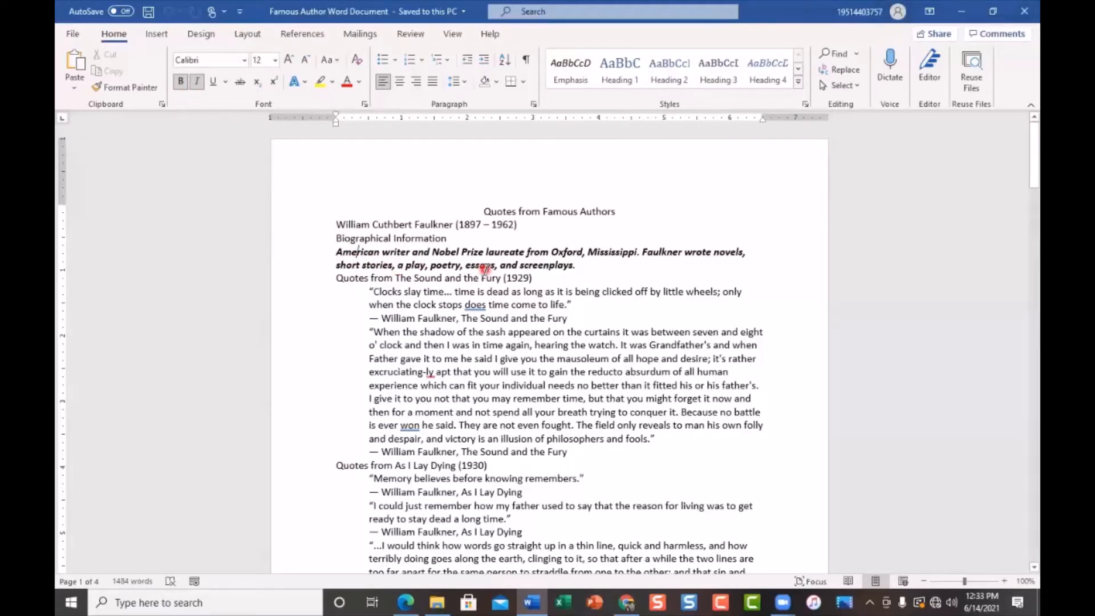
click(345, 223)
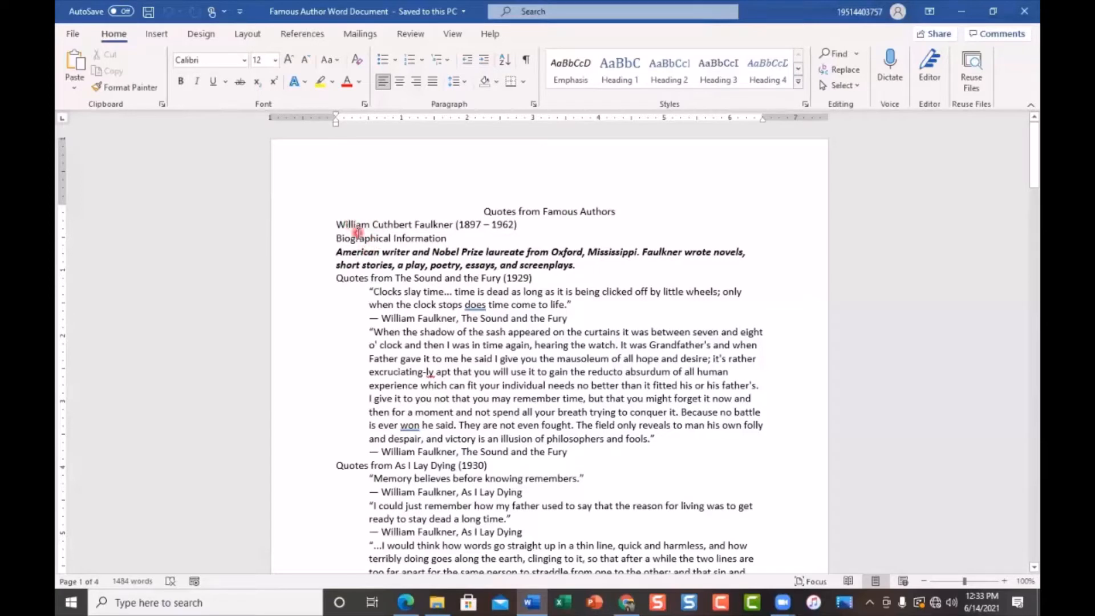
click(445, 239)
scroll(437, 439, down, 2)
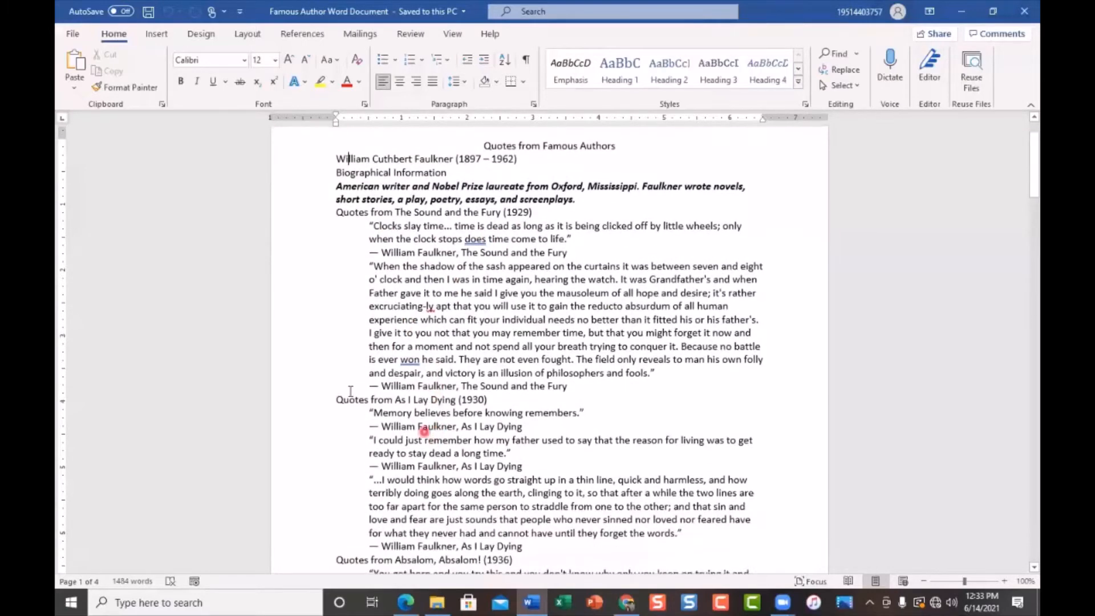
scroll(475, 404, down, 4)
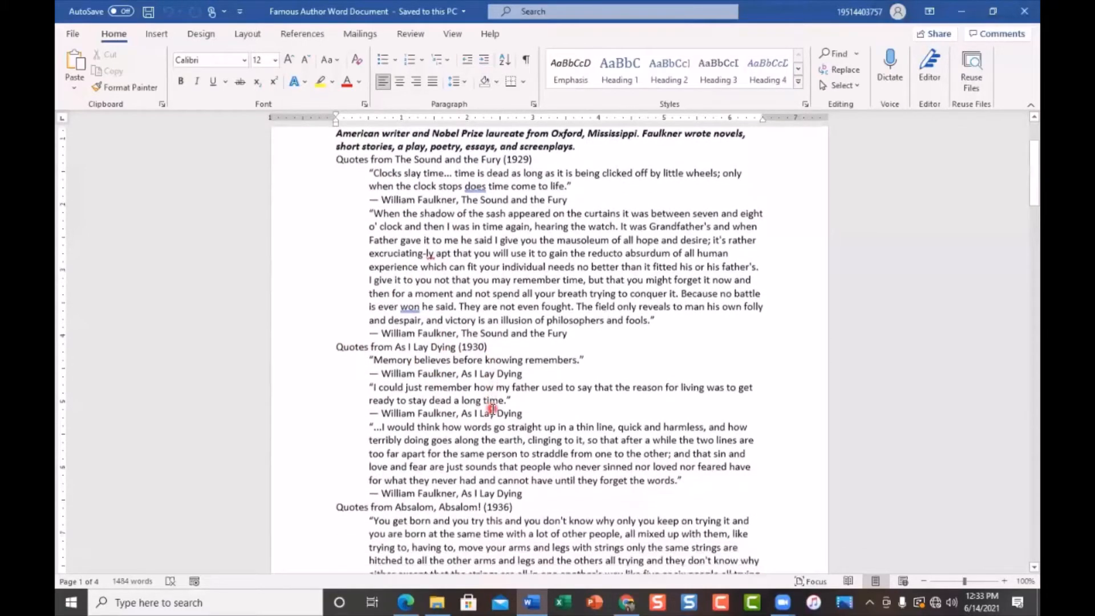
scroll(438, 384, down, 3)
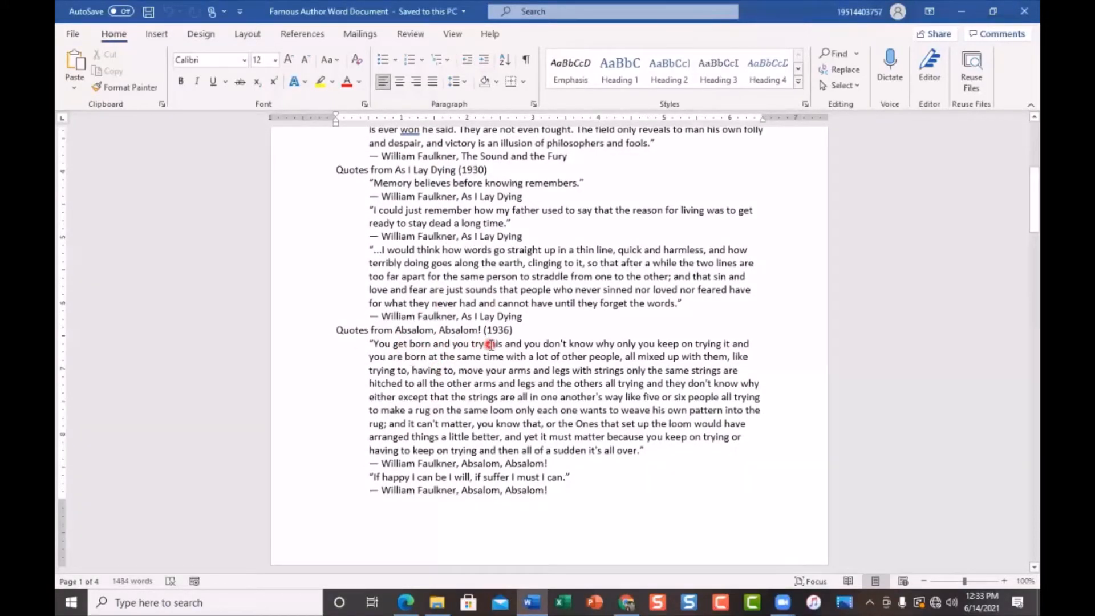
scroll(477, 455, up, 5)
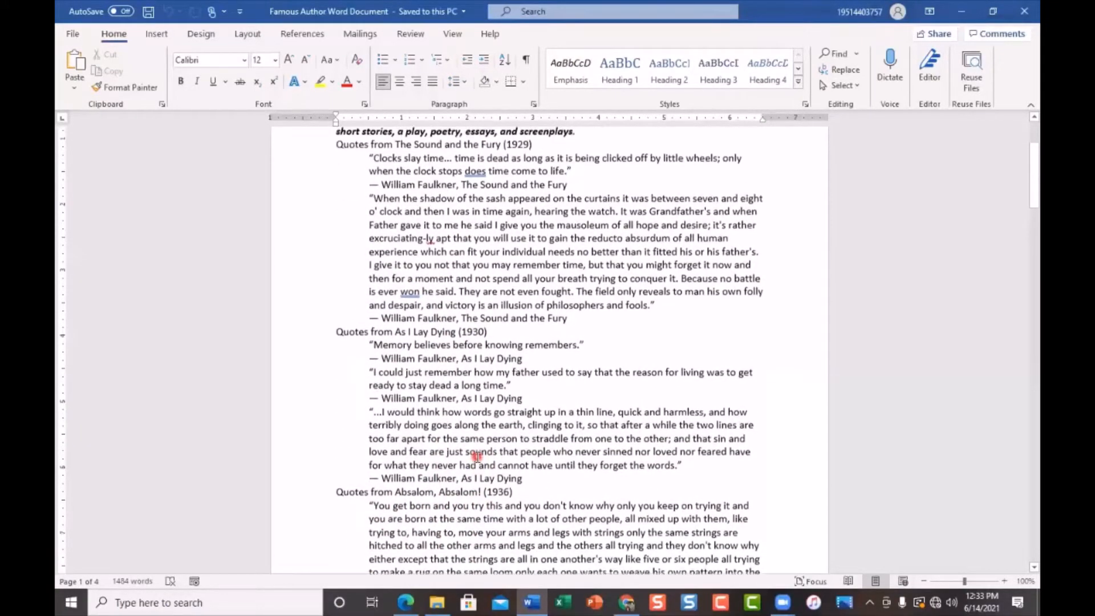
scroll(477, 455, up, 4)
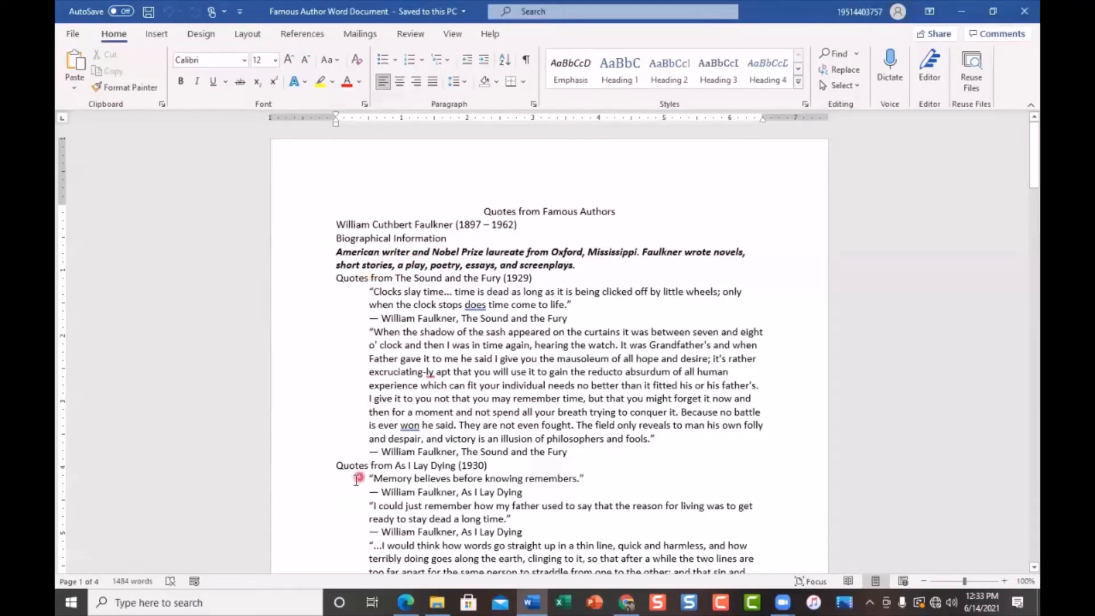
scroll(481, 389, down, 1)
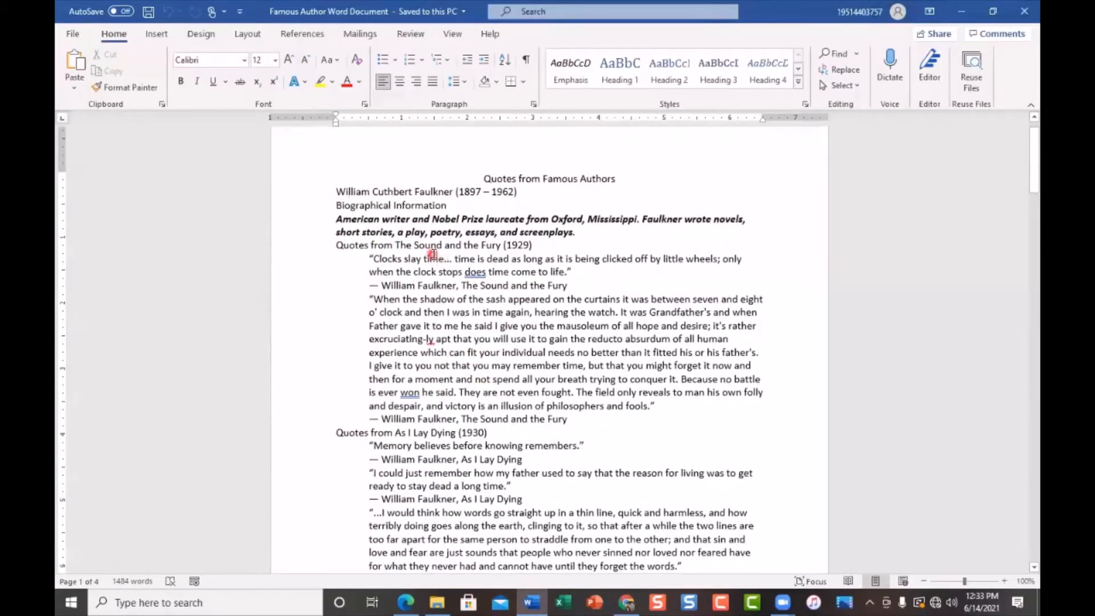
scroll(403, 416, down, 5)
scroll(403, 415, down, 8)
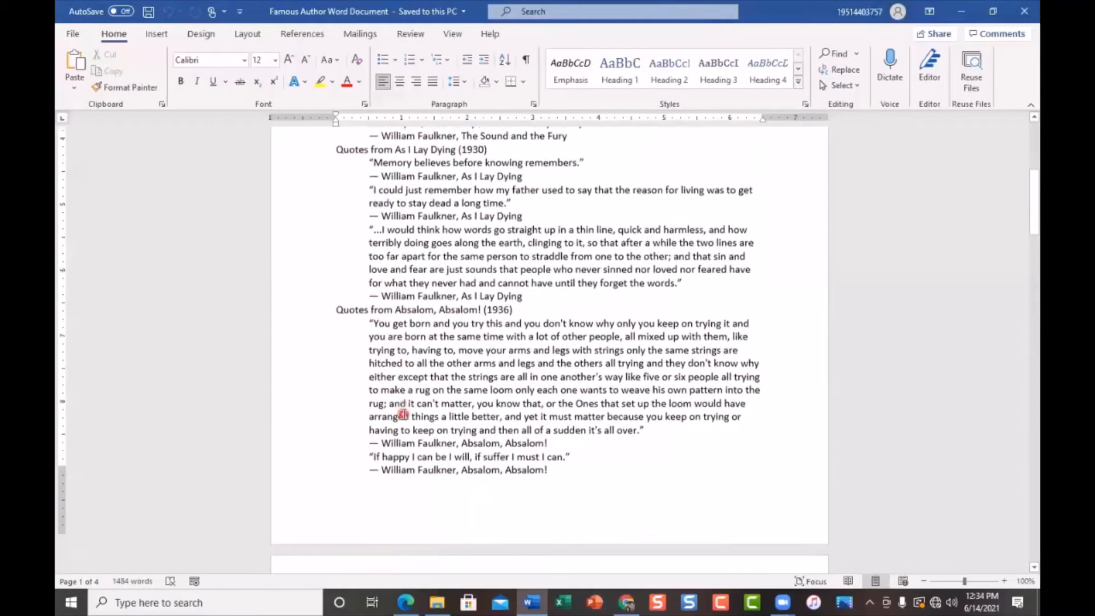
Step: Review the Ernest Hemingway and Alexandre Dumas sections, checking their author lines, biographical paragraphs and quote headings
scroll(403, 413, down, 7)
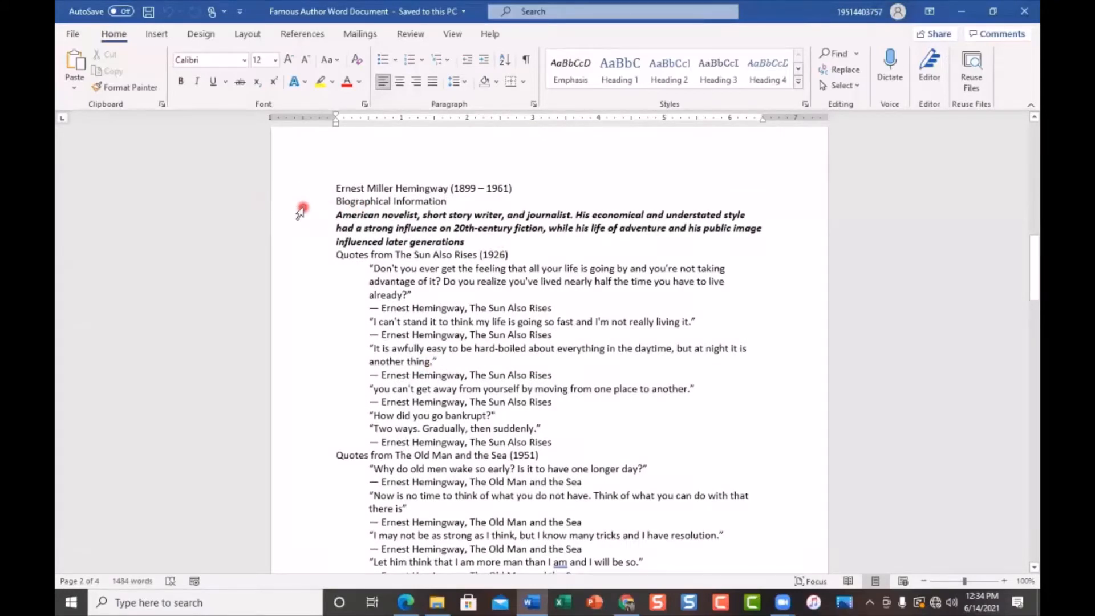
click(363, 216)
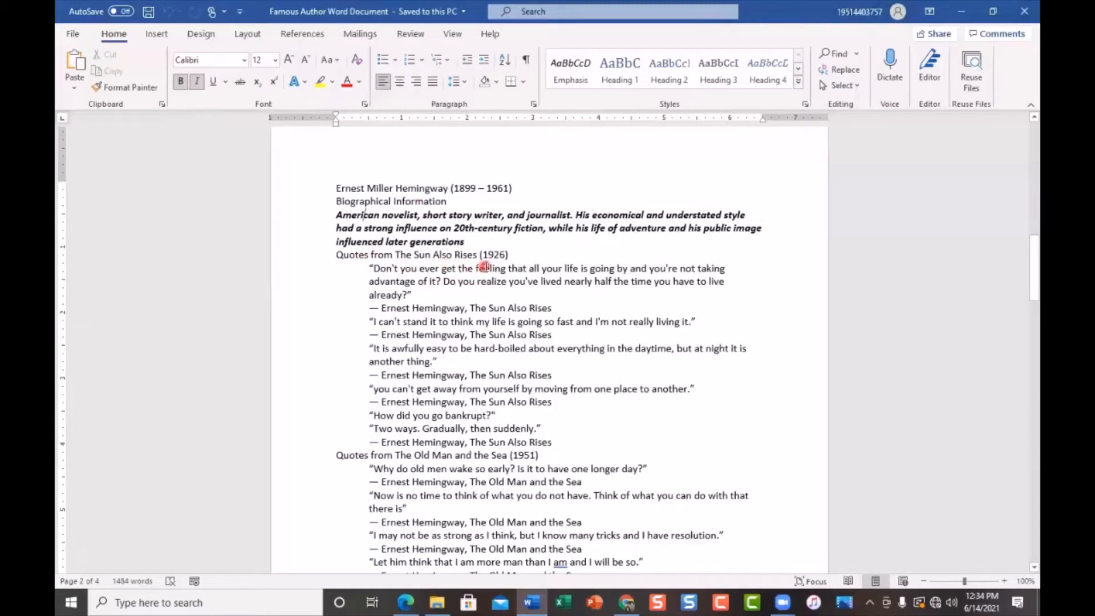
scroll(512, 442, down, 2)
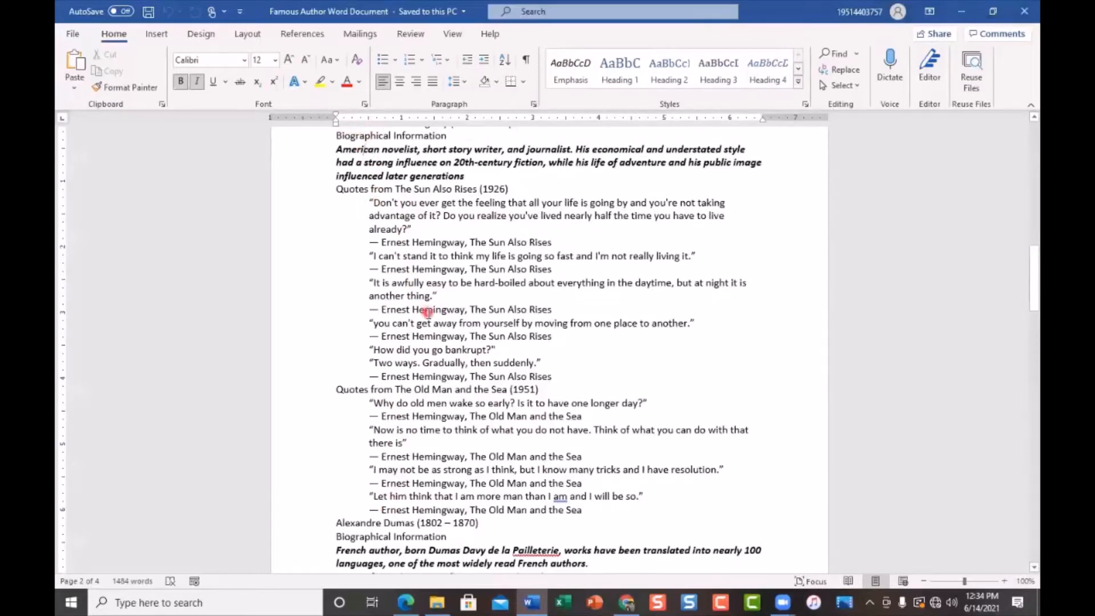
scroll(428, 311, down, 4)
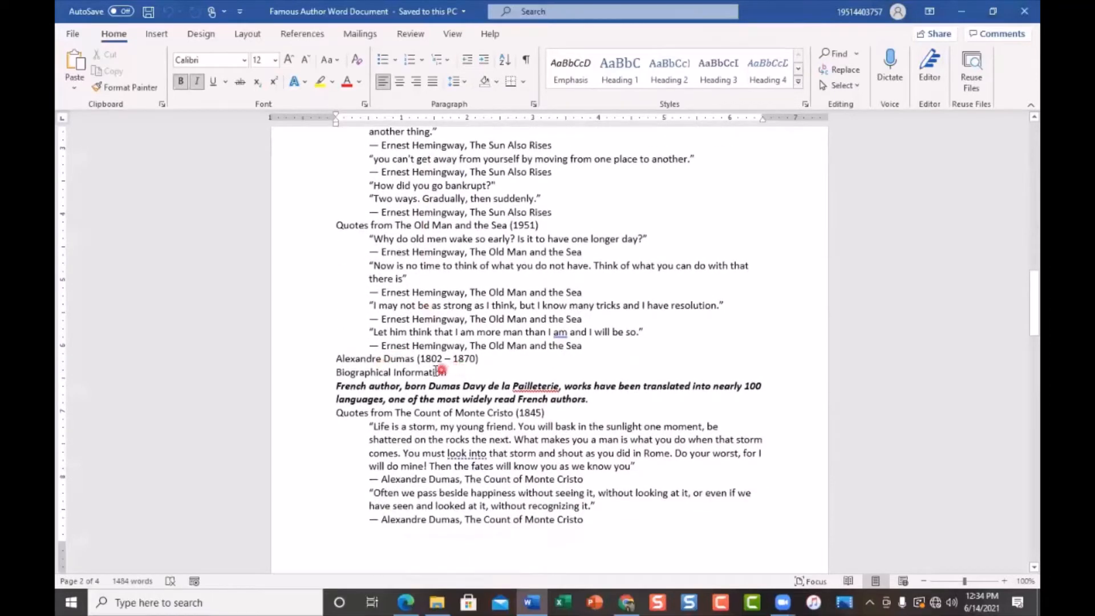
click(331, 373)
scroll(345, 419, down, 2)
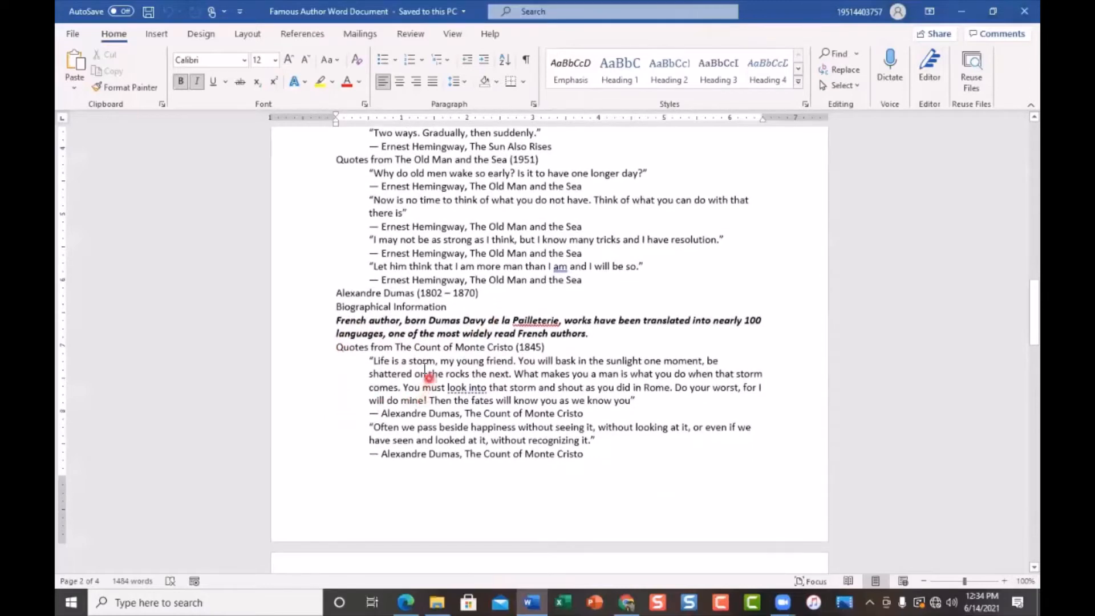
scroll(478, 381, down, 5)
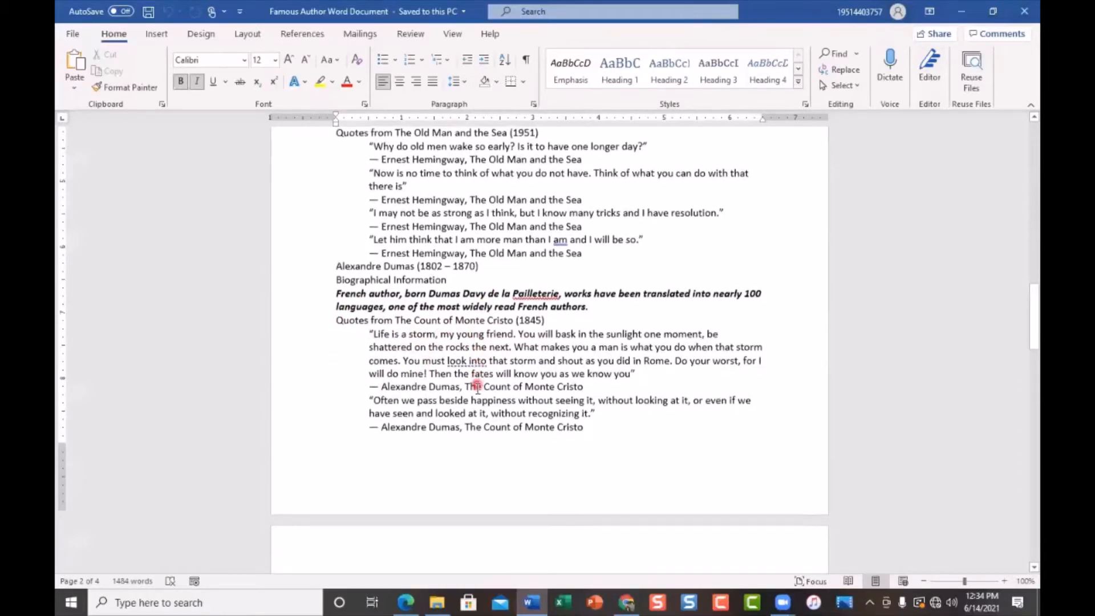
scroll(489, 388, down, 8)
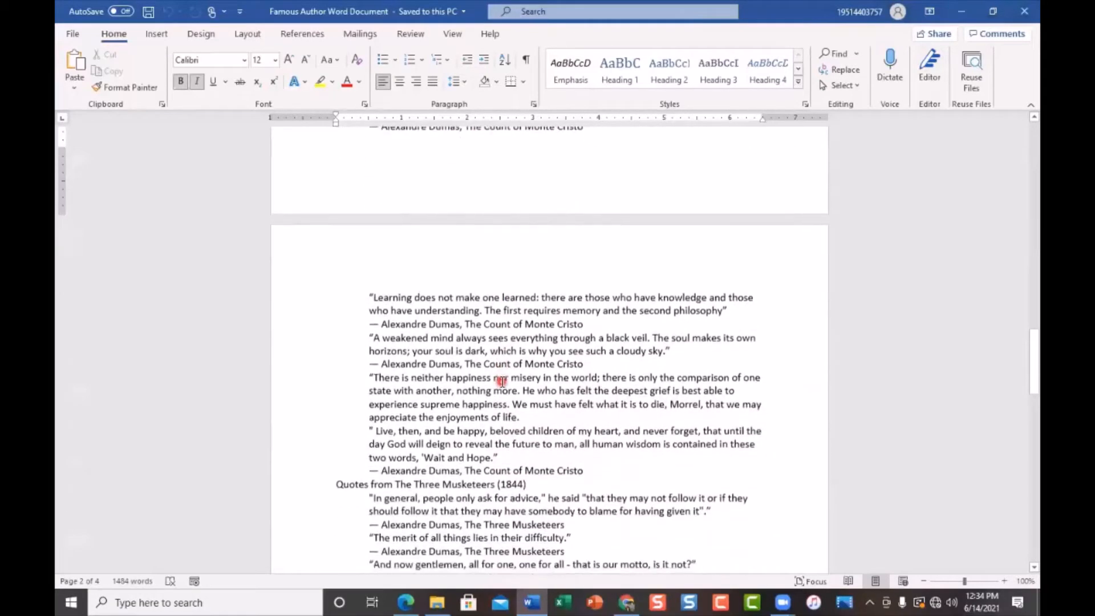
scroll(501, 411, down, 2)
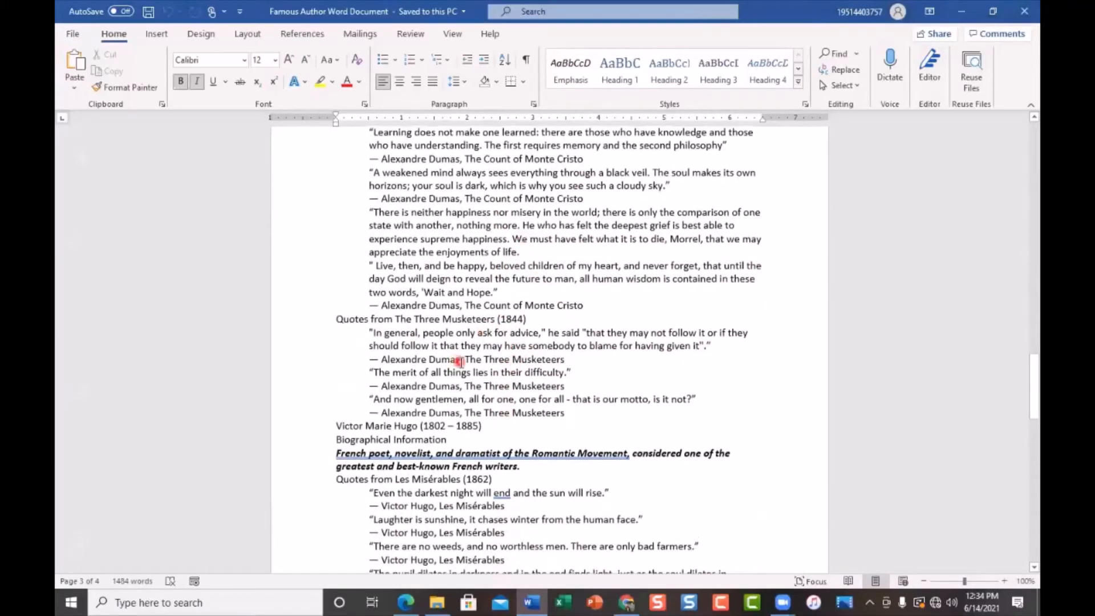
Step: Examine the Victor Hugo section through the document's end, including the biographical paragraph's character formatting, and return to the beginning
scroll(450, 354, down, 3)
scroll(294, 239, down, 5)
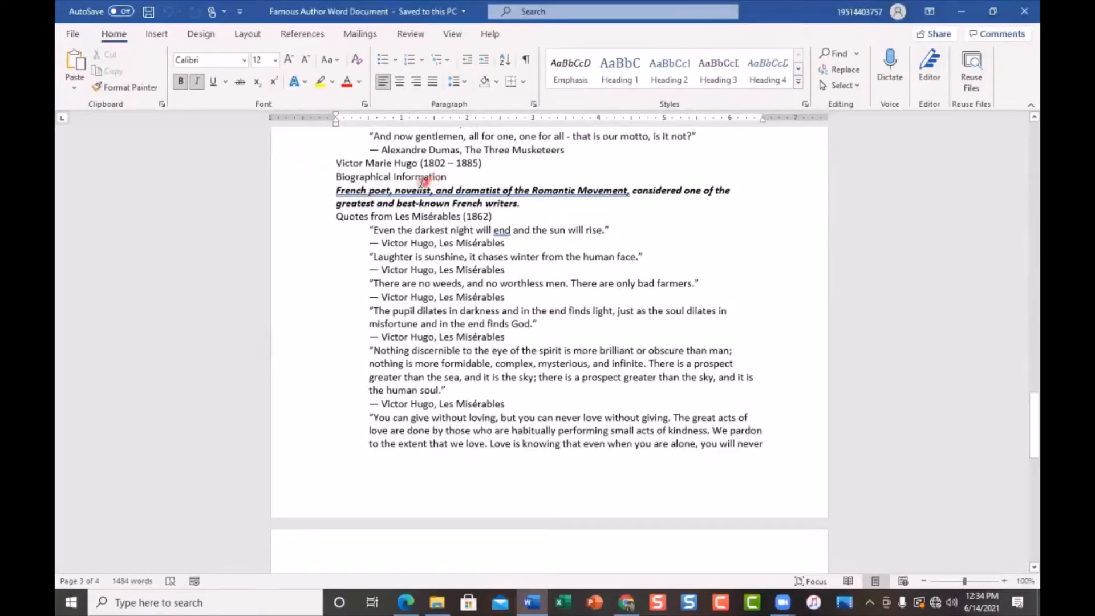
click(363, 192)
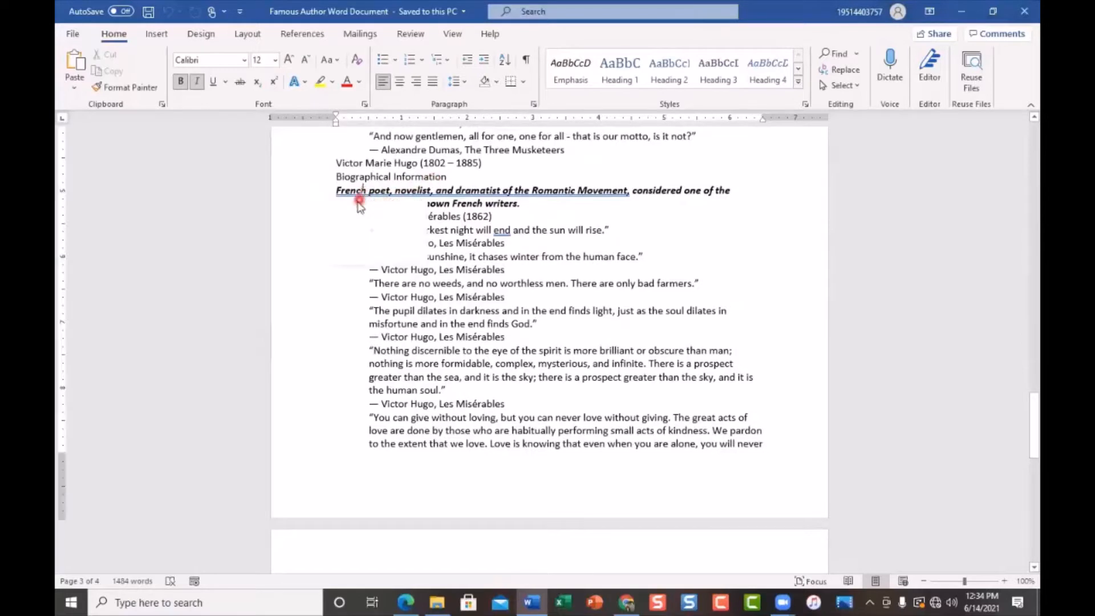
click(205, 84)
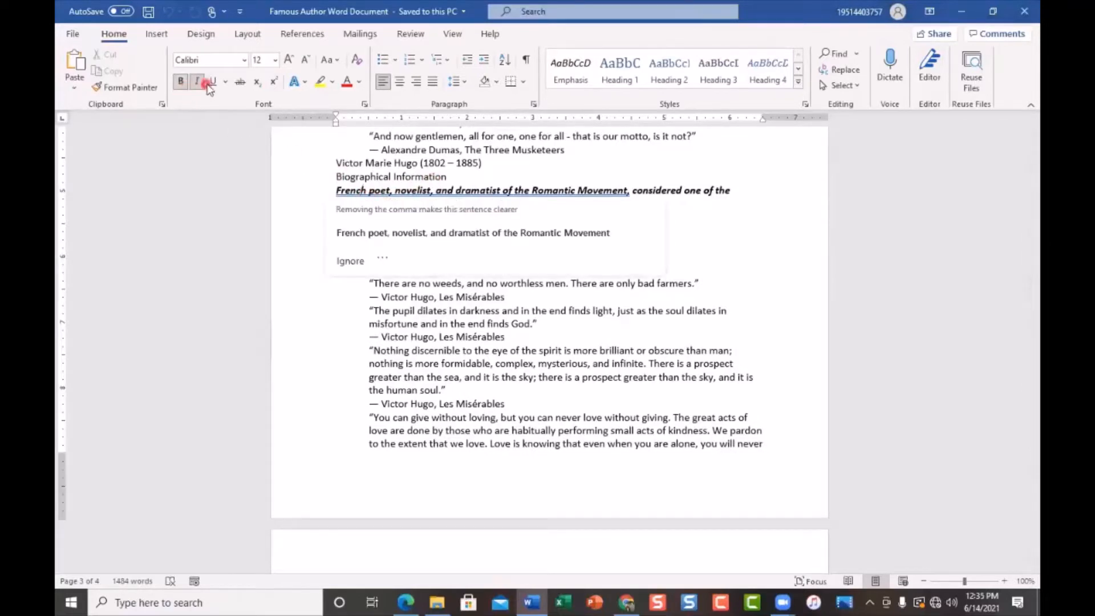
click(677, 191)
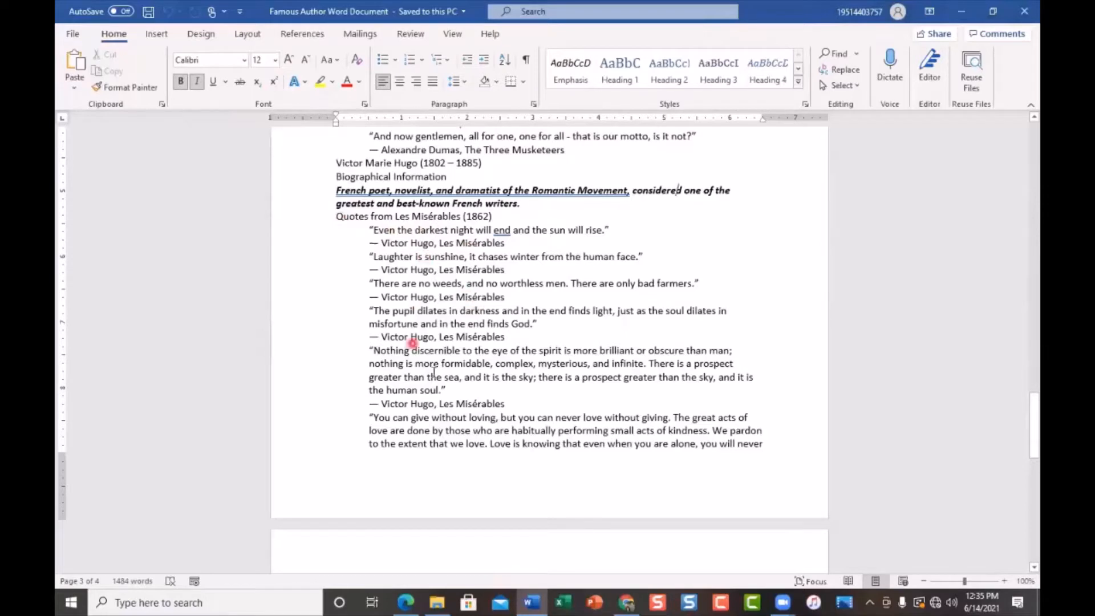
scroll(496, 435, down, 2)
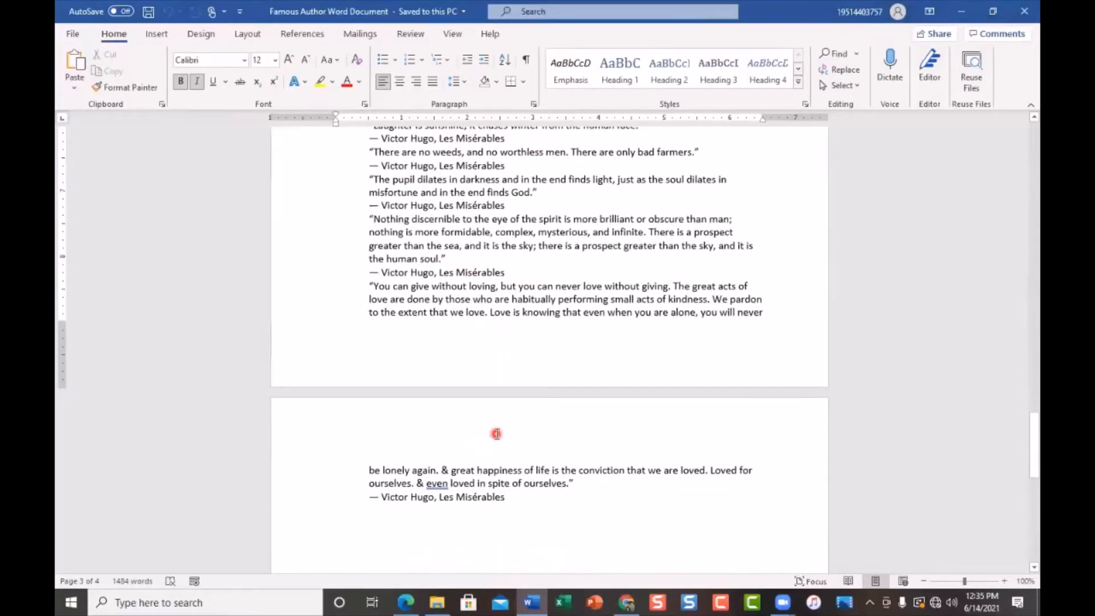
scroll(496, 435, up, 4)
scroll(496, 435, down, 3)
scroll(464, 518, down, 2)
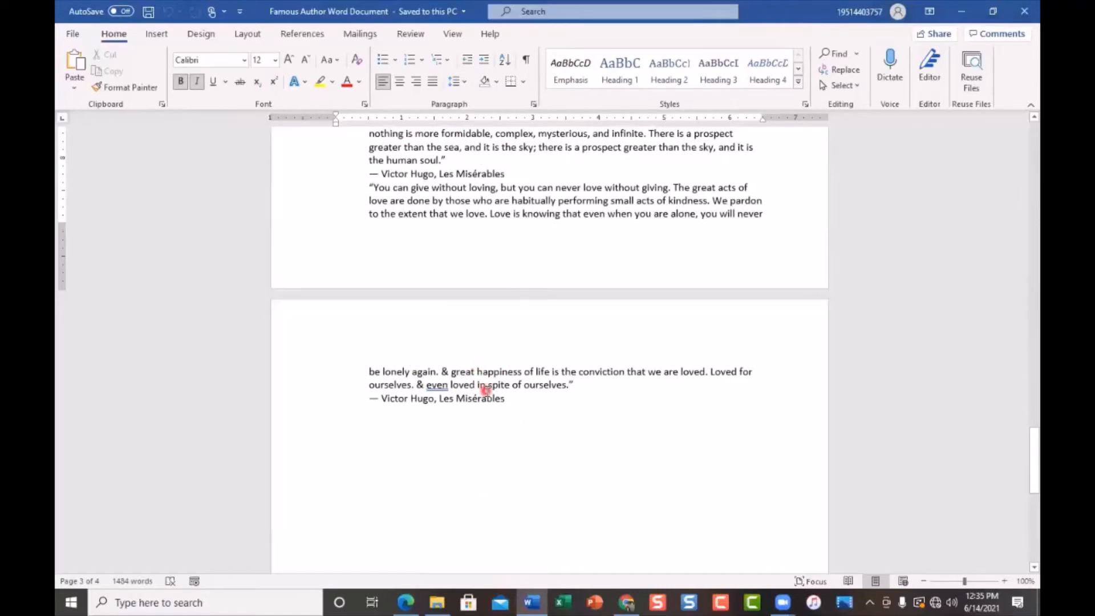
scroll(487, 389, up, 3)
scroll(486, 391, up, 20)
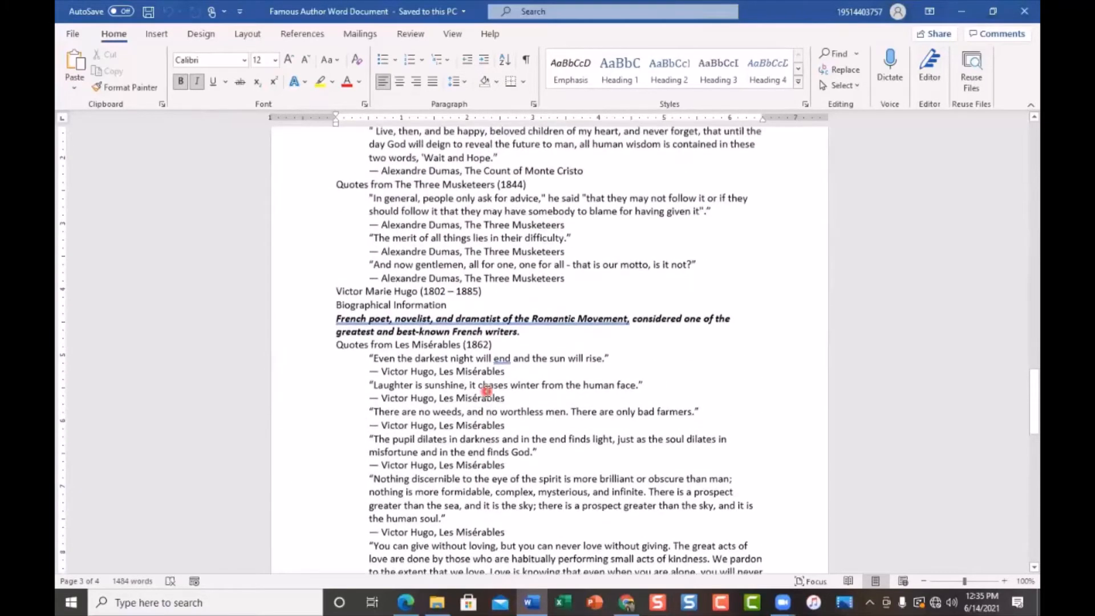
scroll(486, 391, up, 13)
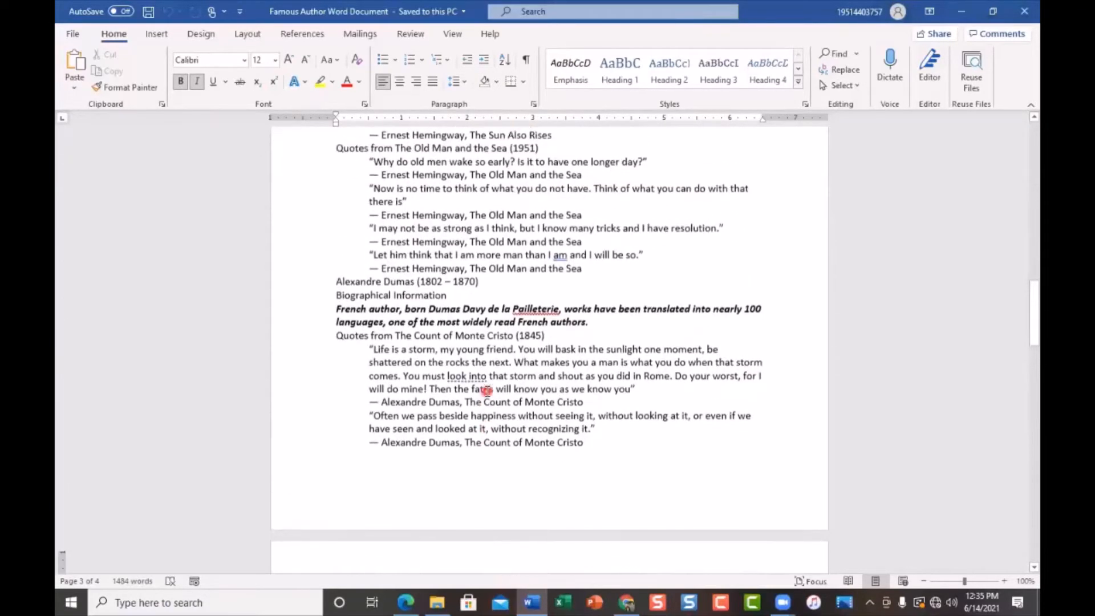
scroll(489, 391, up, 15)
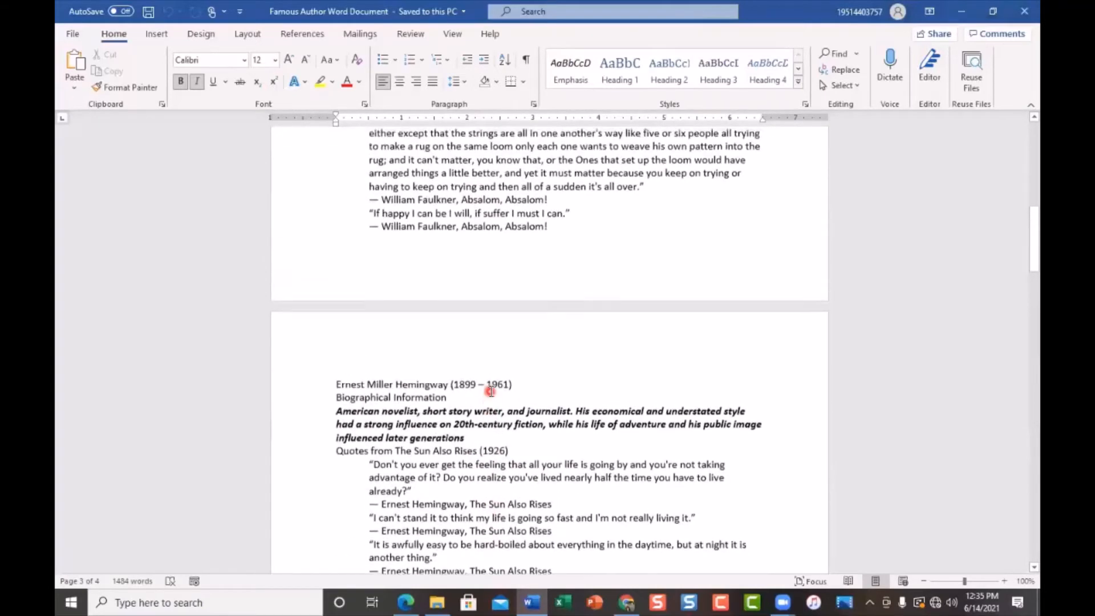
scroll(490, 391, up, 5)
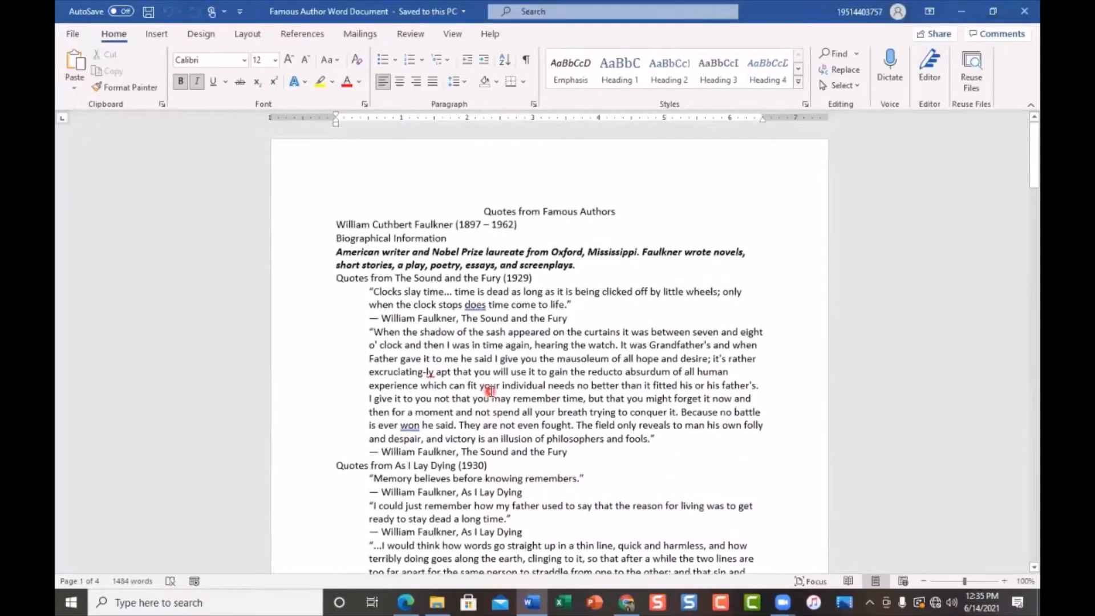
Step: Preview the Heading 1 through Heading 4 and Emphasis styles on the William Cuthbert Faulkner author line
click(353, 223)
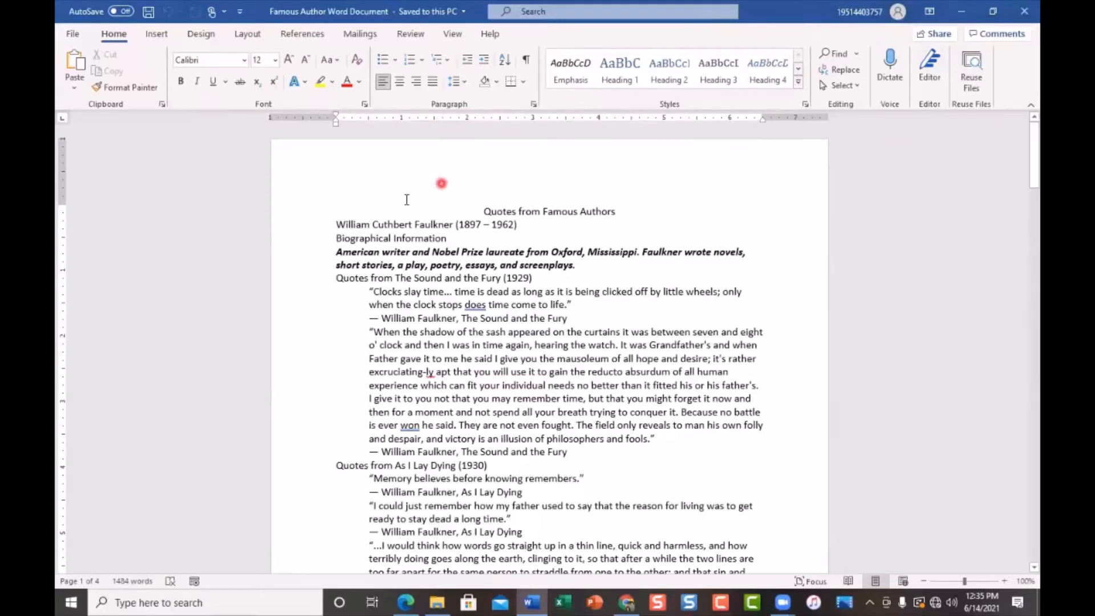
click(355, 227)
click(581, 77)
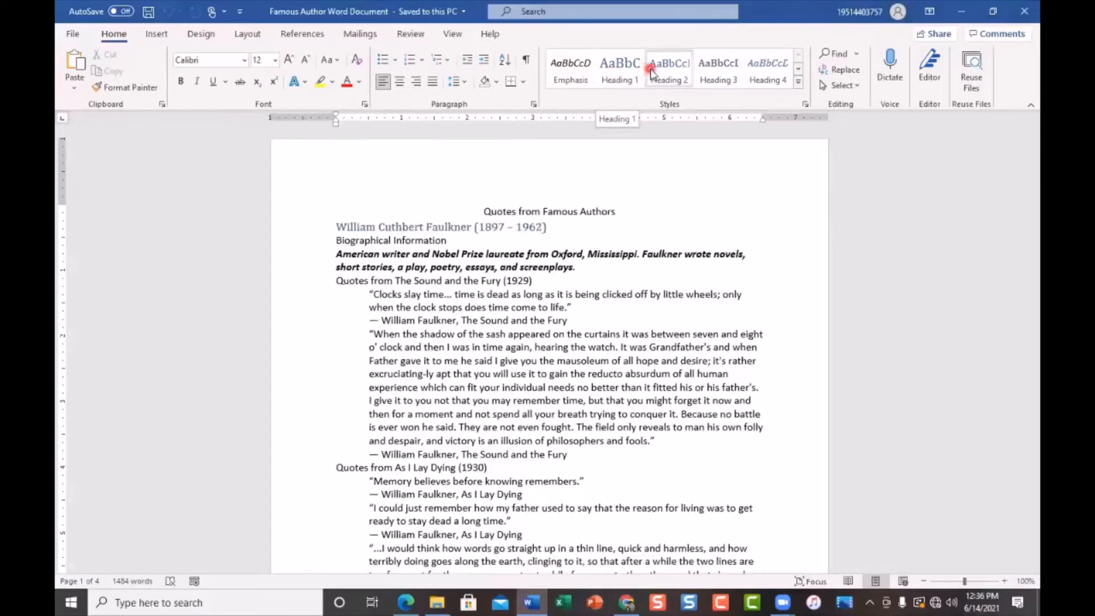
click(679, 81)
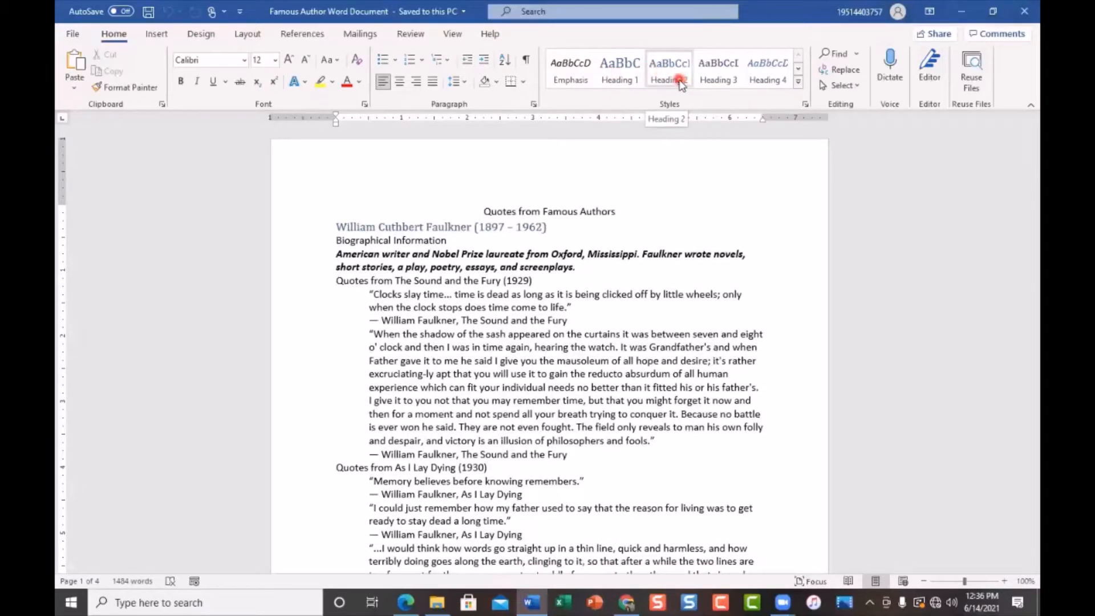
click(722, 80)
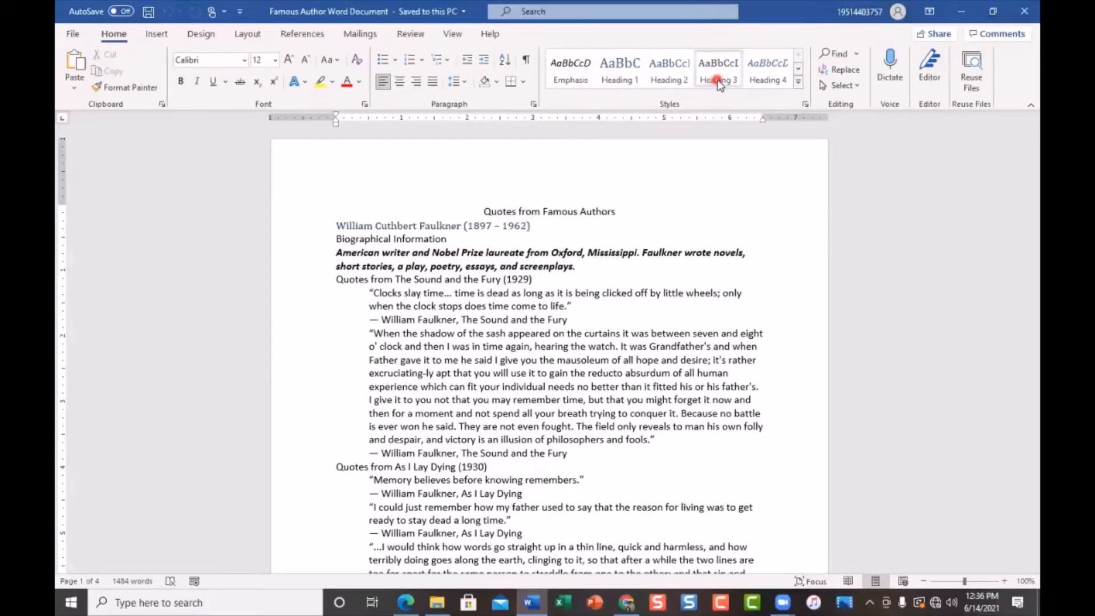
click(762, 81)
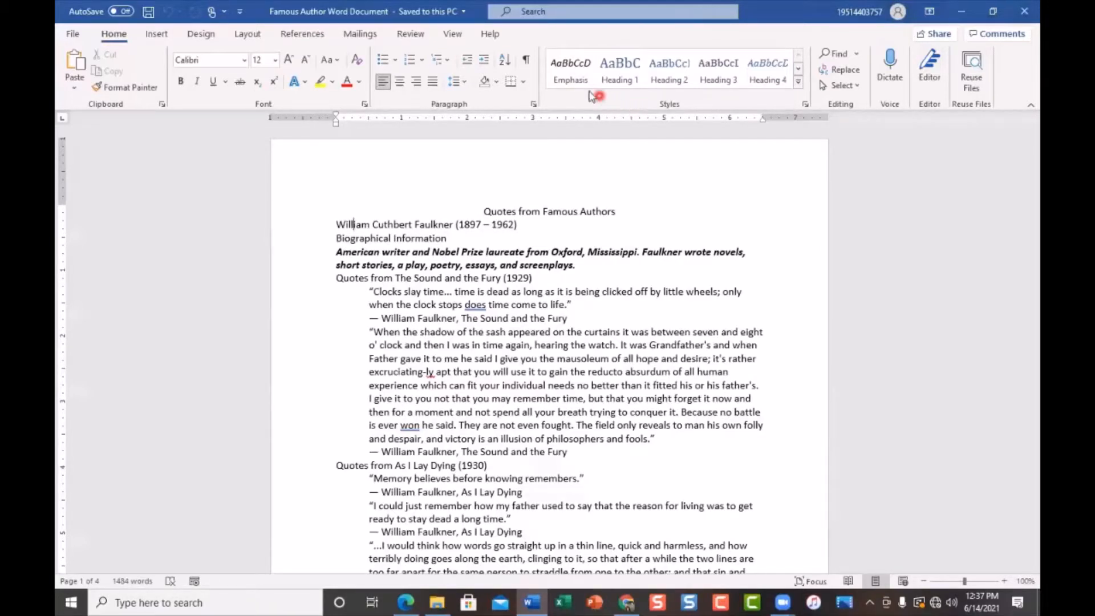
click(568, 71)
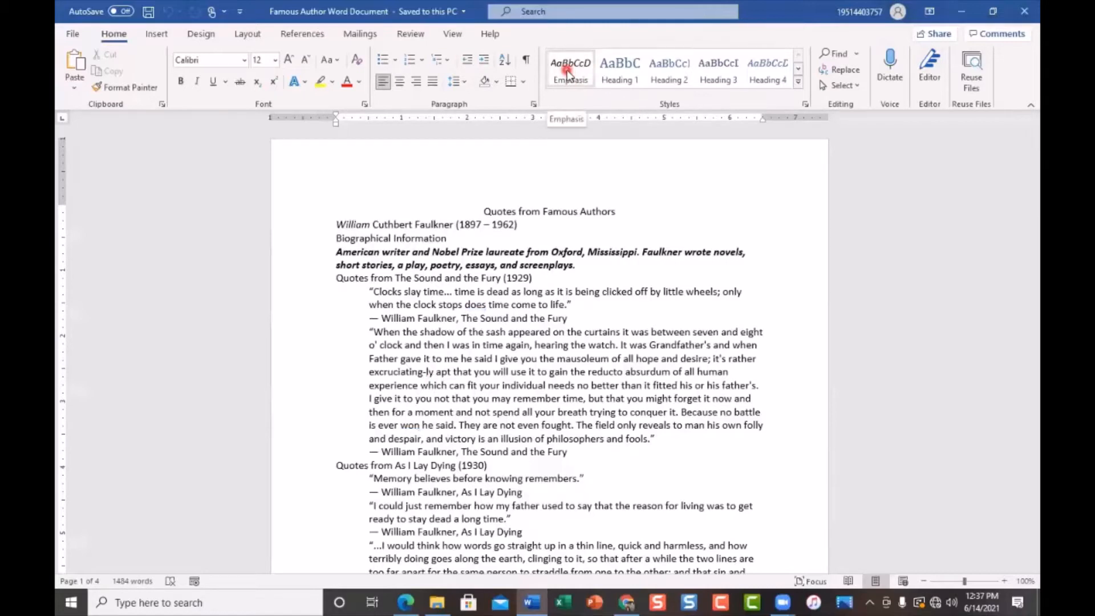
Step: Expand the style gallery to look over all the built-in styles, and return to the William Cuthbert Faulkner author line
click(618, 67)
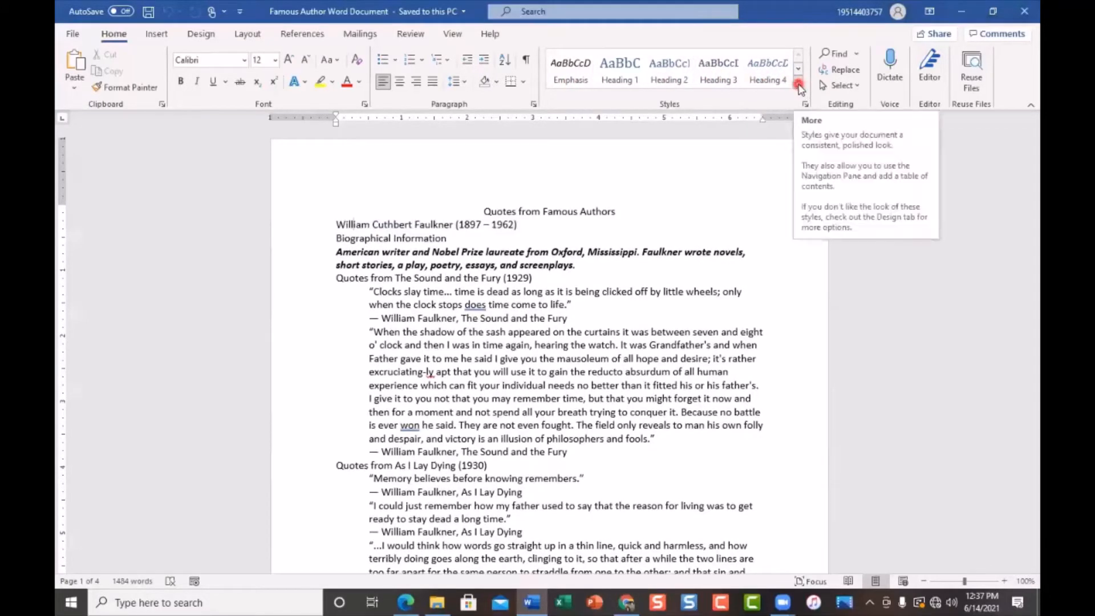
click(798, 83)
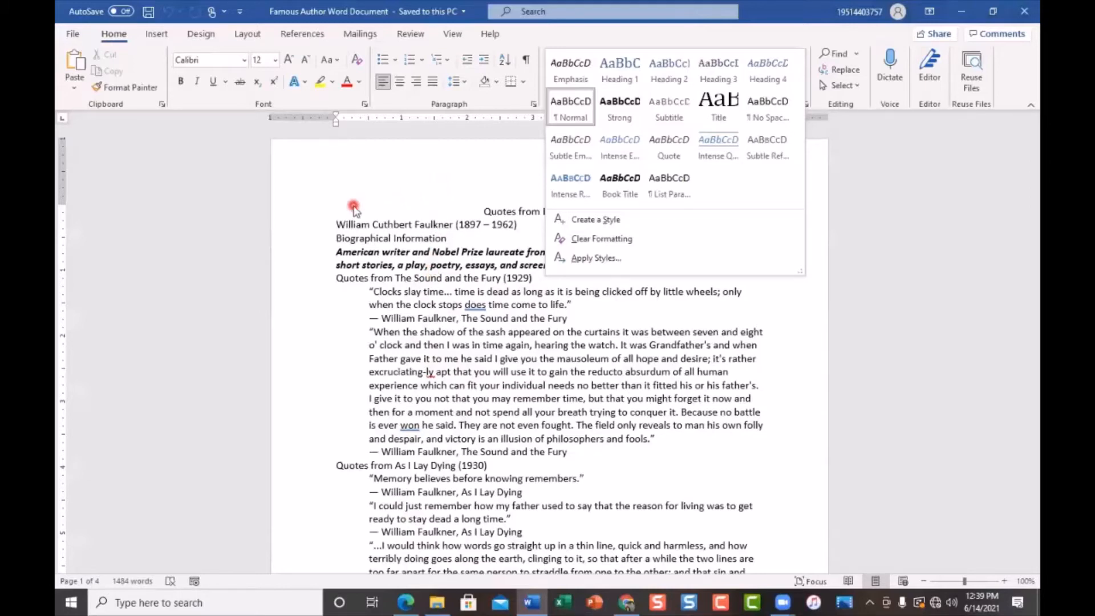
click(352, 224)
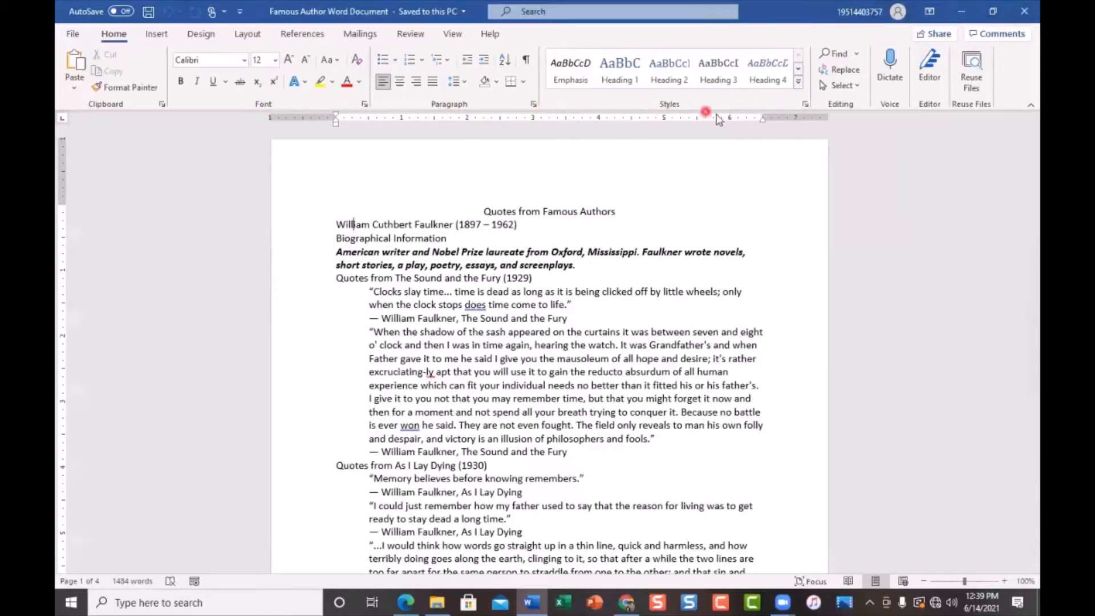
Step: Open the complete Styles list beside the document while keeping the cursor in the William Cuthbert Faulkner author line
click(804, 106)
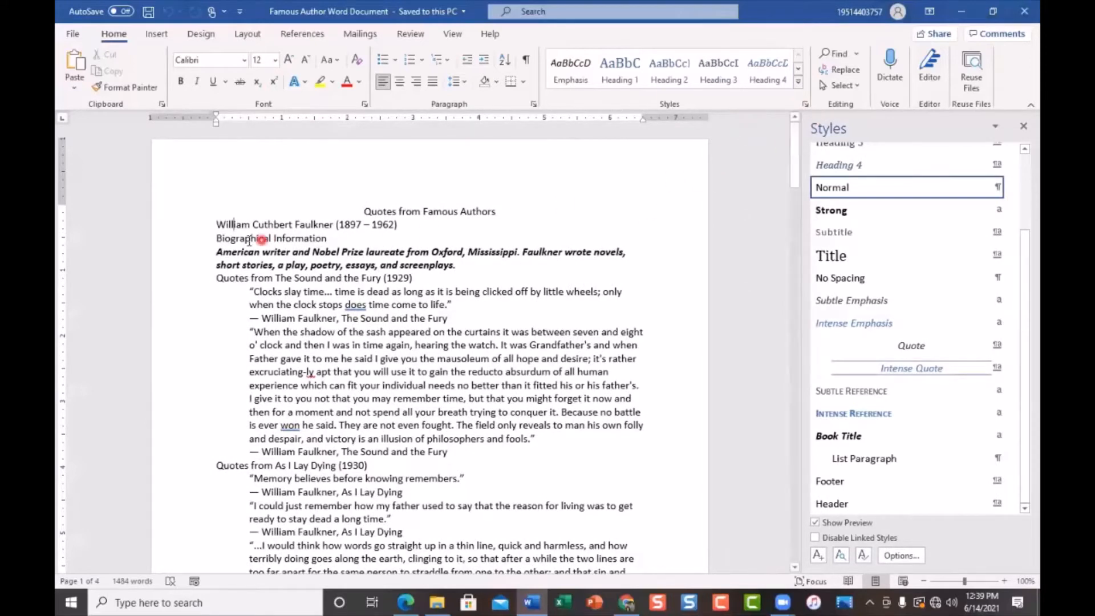
click(229, 230)
right_click(829, 181)
click(472, 222)
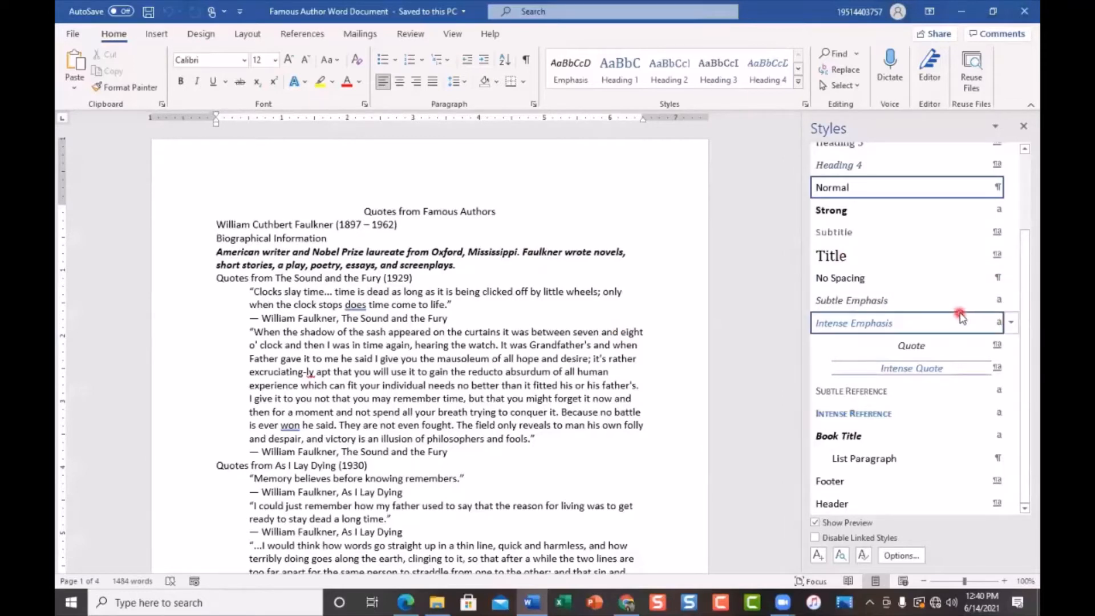
Step: Check the Heading 1 style description and apply Heading 1 to the William Cuthbert Faulkner (1897 – 1962) author line
scroll(961, 303, up, 4)
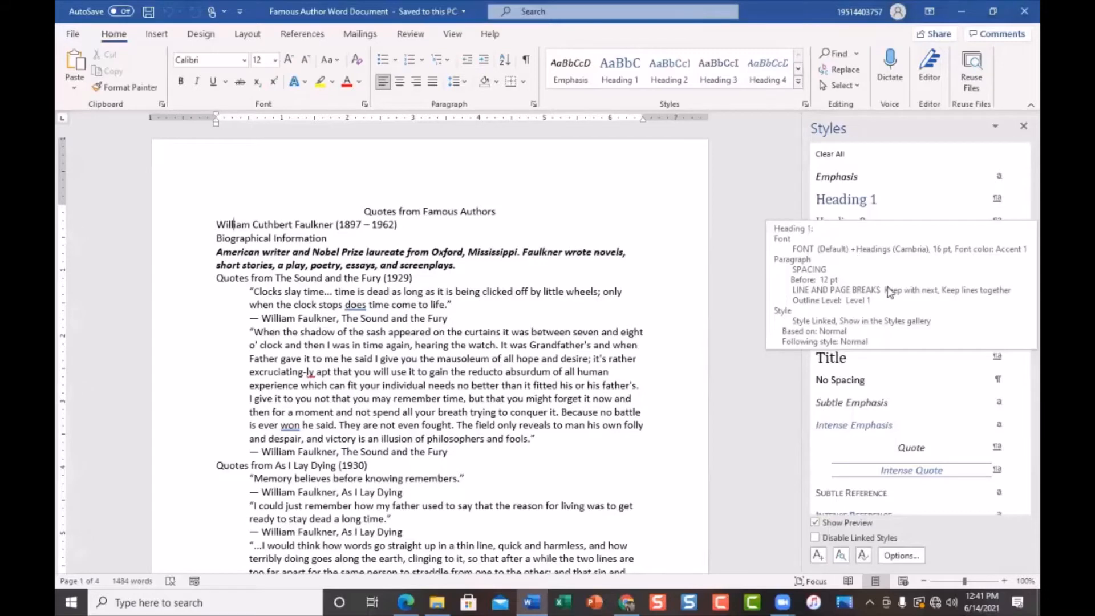
click(229, 234)
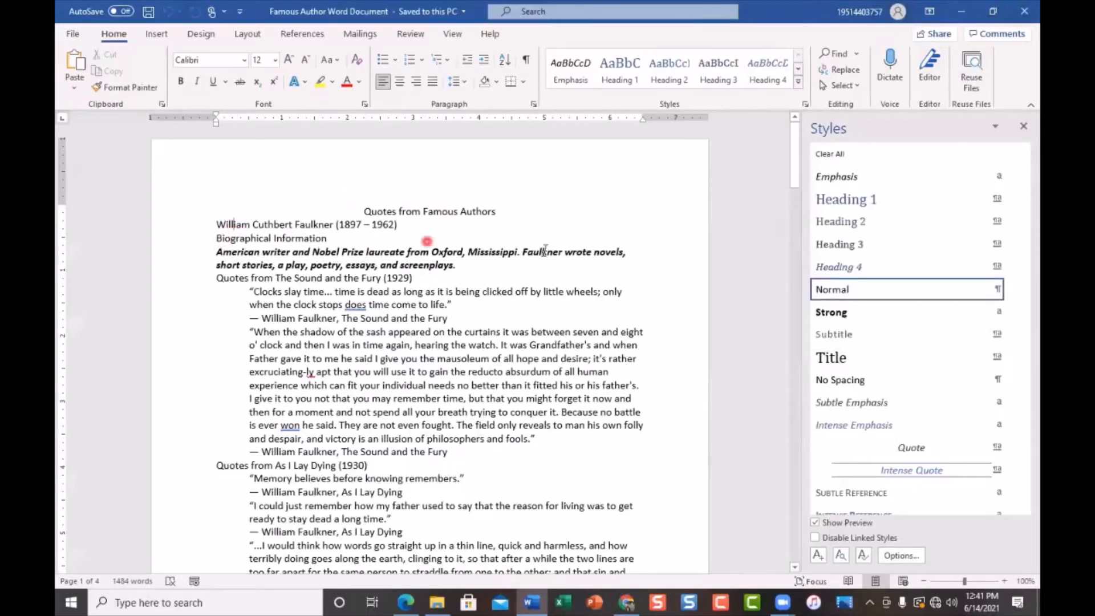
click(851, 201)
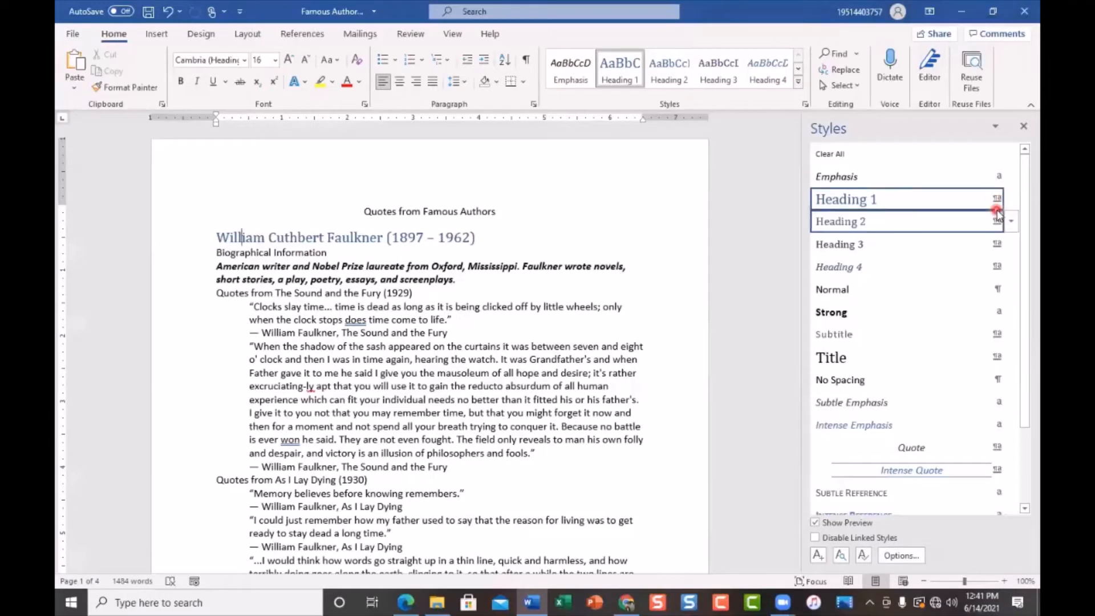
Step: Show the paragraph marks to compare them with the style-type symbol beside Heading 1, and hide them again
mouse_move(996, 211)
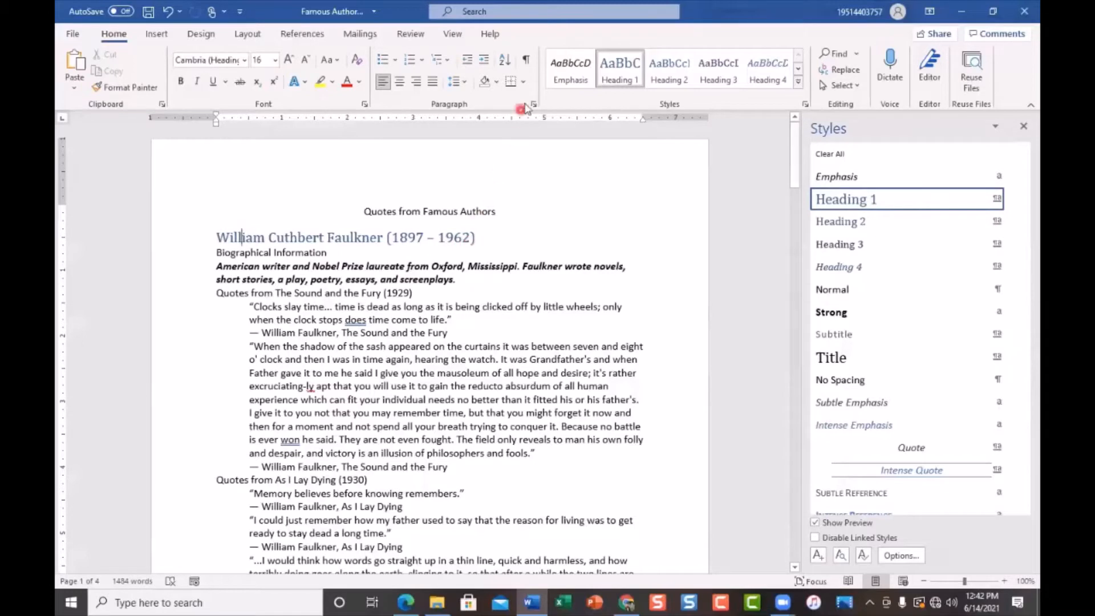
click(526, 60)
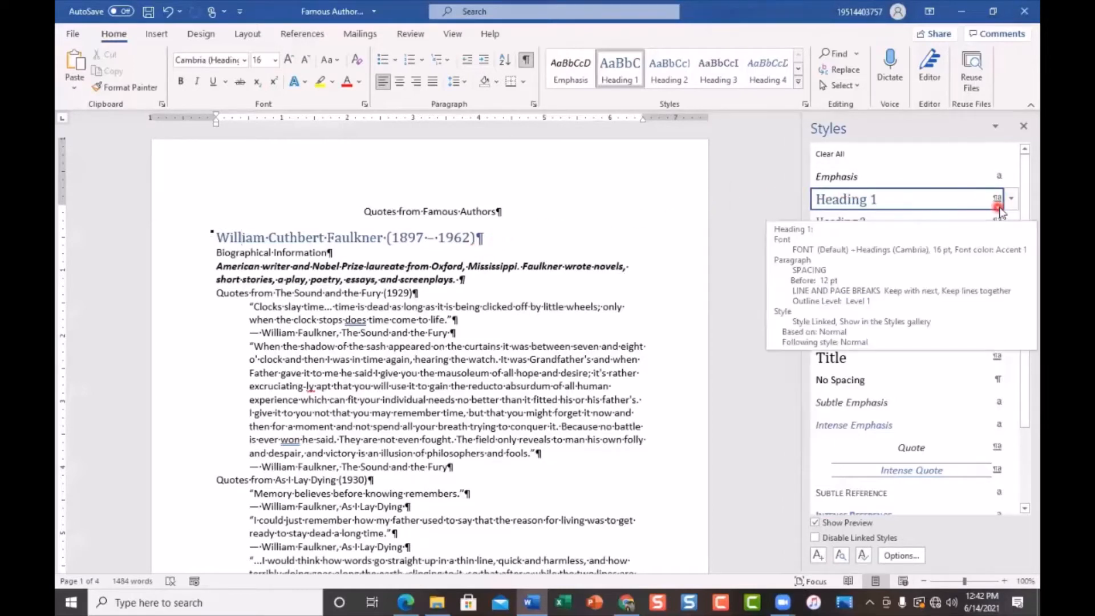
click(242, 238)
click(527, 61)
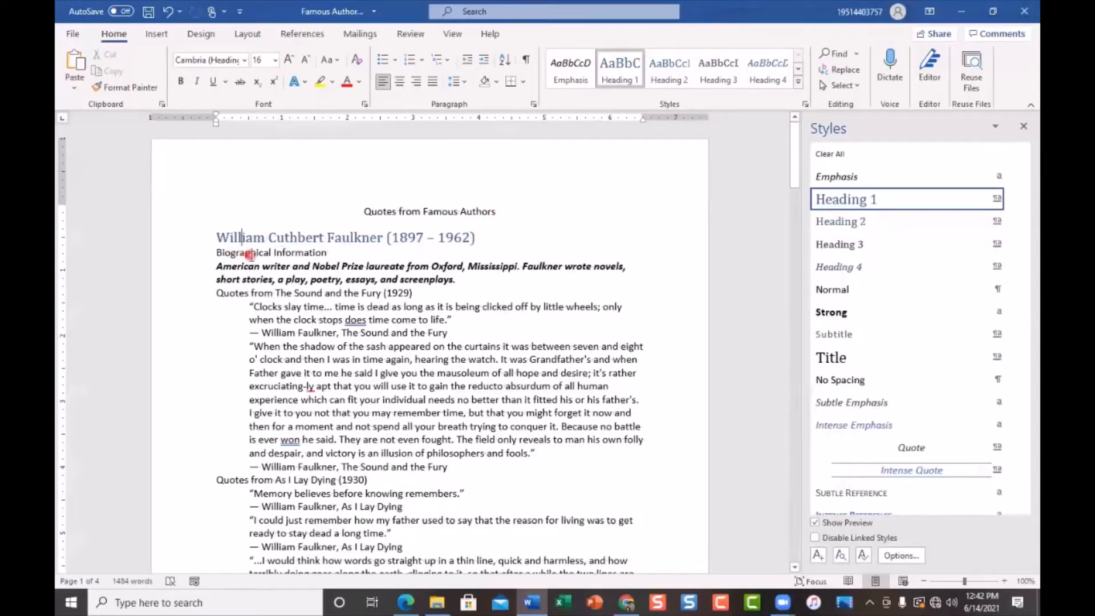
Step: Apply Heading 2 to Faulkner's Biographical Information line and Heading 3 to the Quotes from The Sound and the Fury (1929) line
click(247, 253)
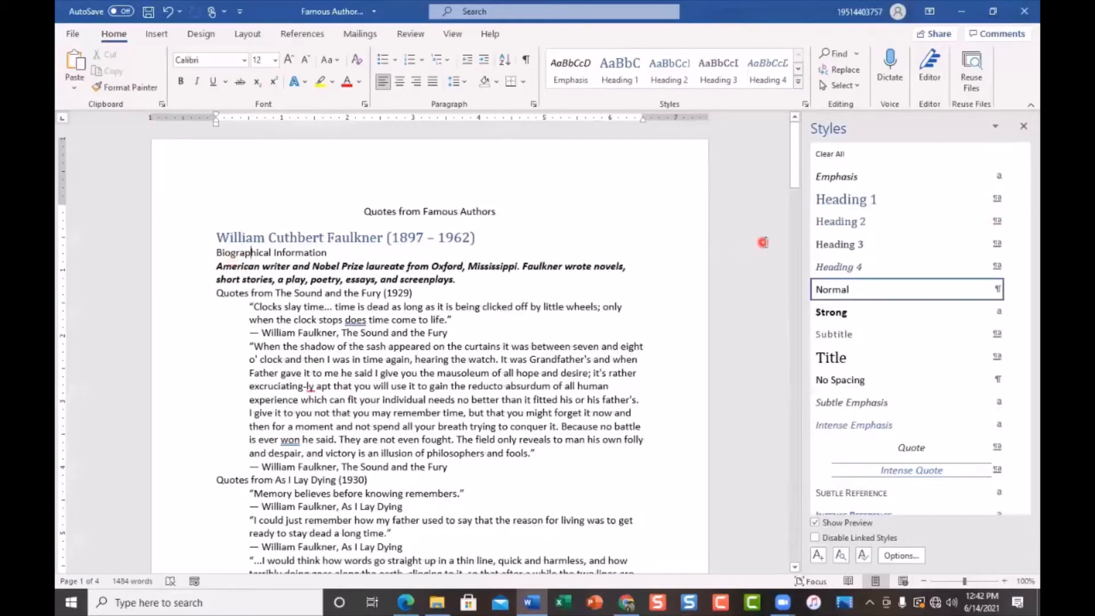
click(857, 223)
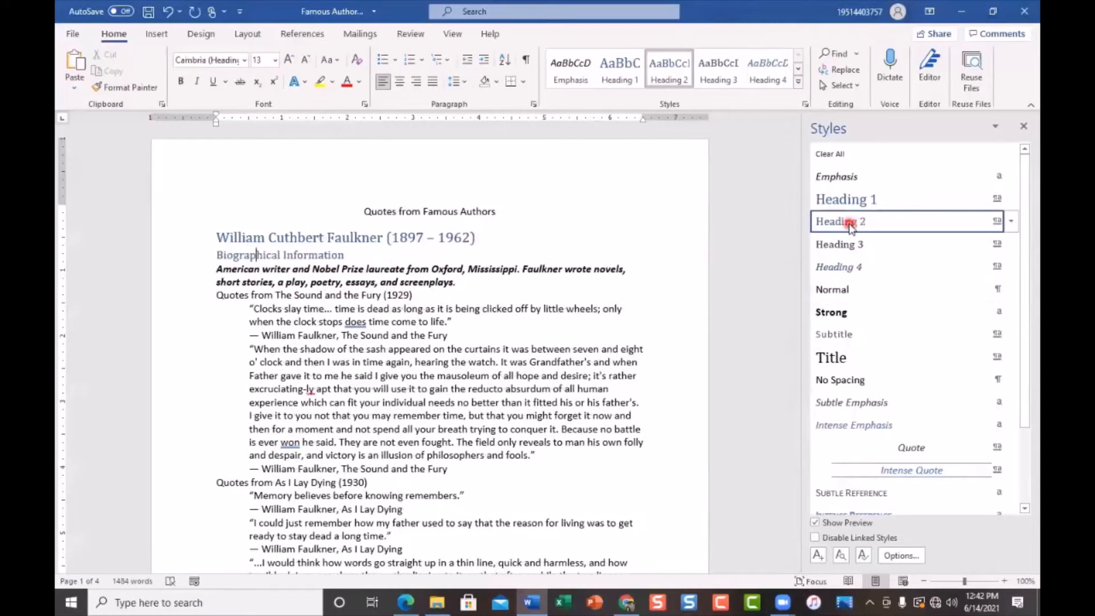
click(236, 296)
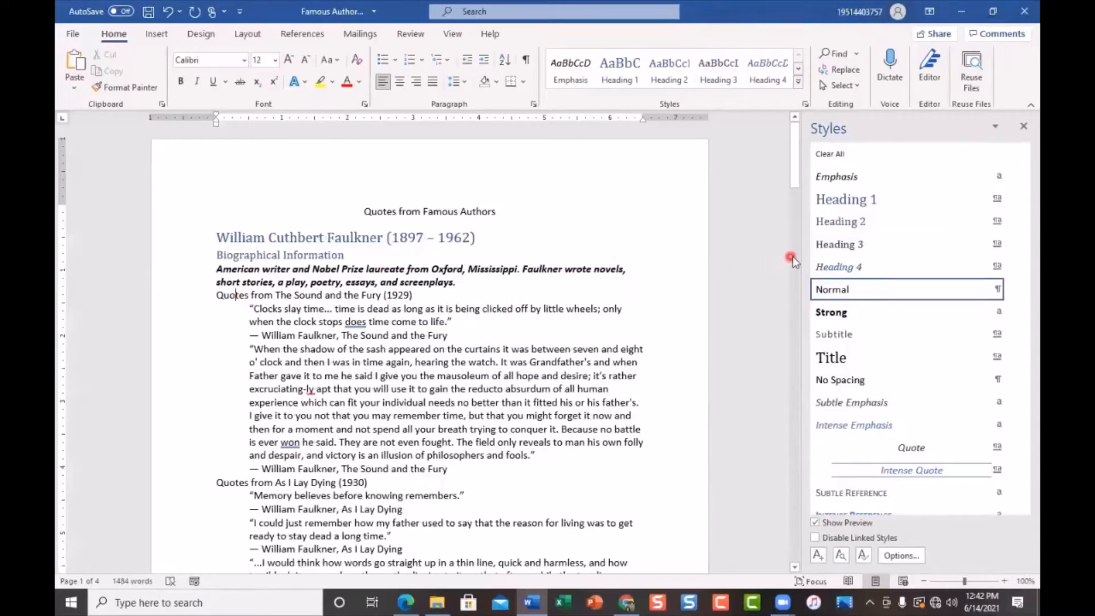
click(840, 244)
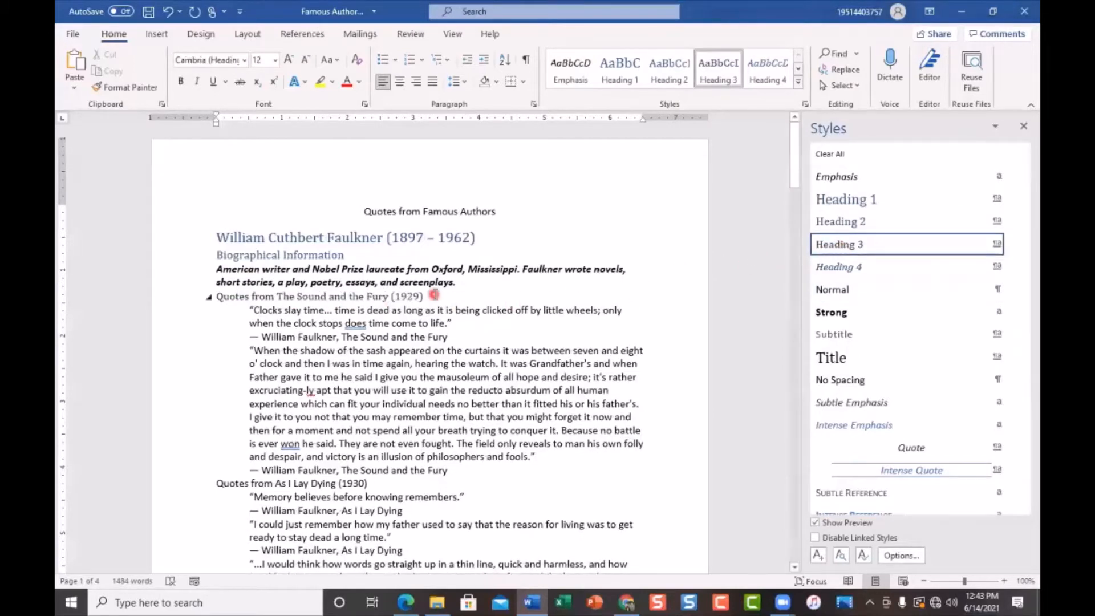
Step: Apply Heading 3 to the As I Lay Dying (1930) and Absalom, Absalom! (1936) quote headings, narrowing the Styles list along the way
click(231, 484)
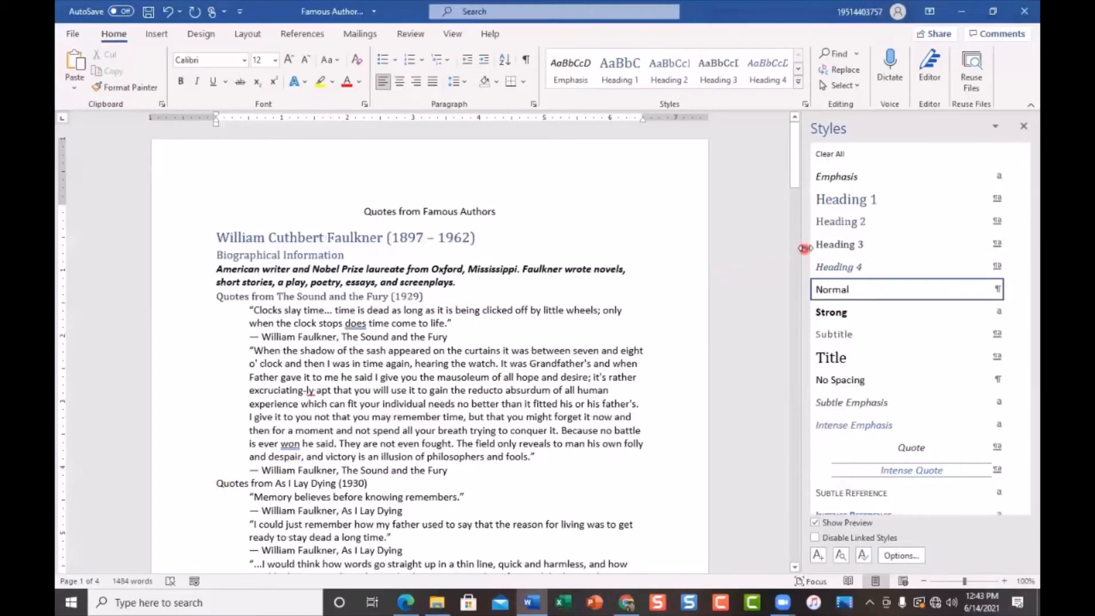
click(851, 245)
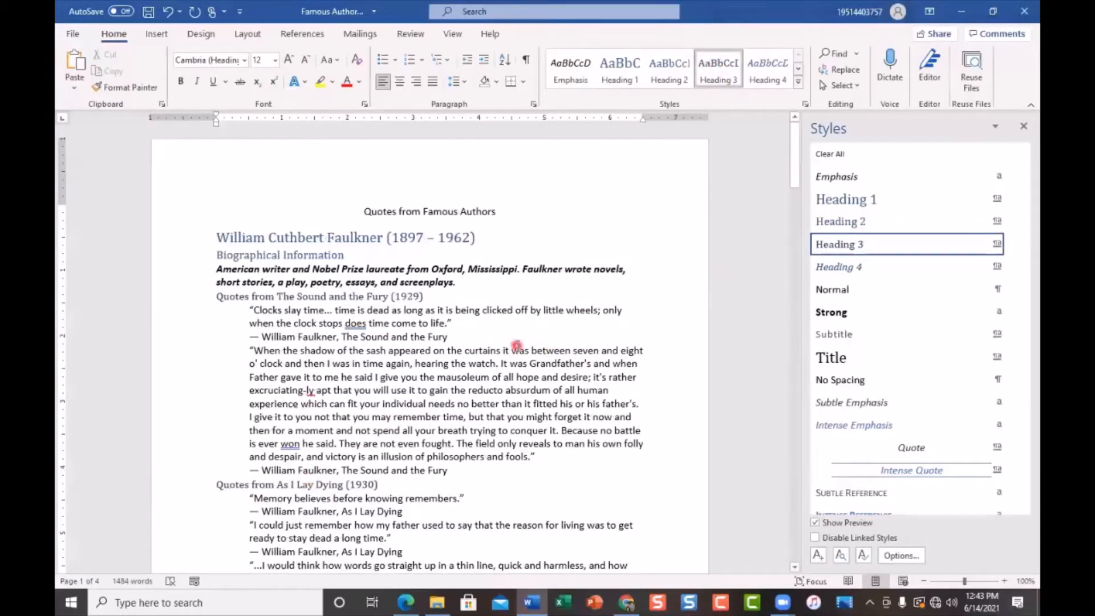
drag(806, 349, 839, 356)
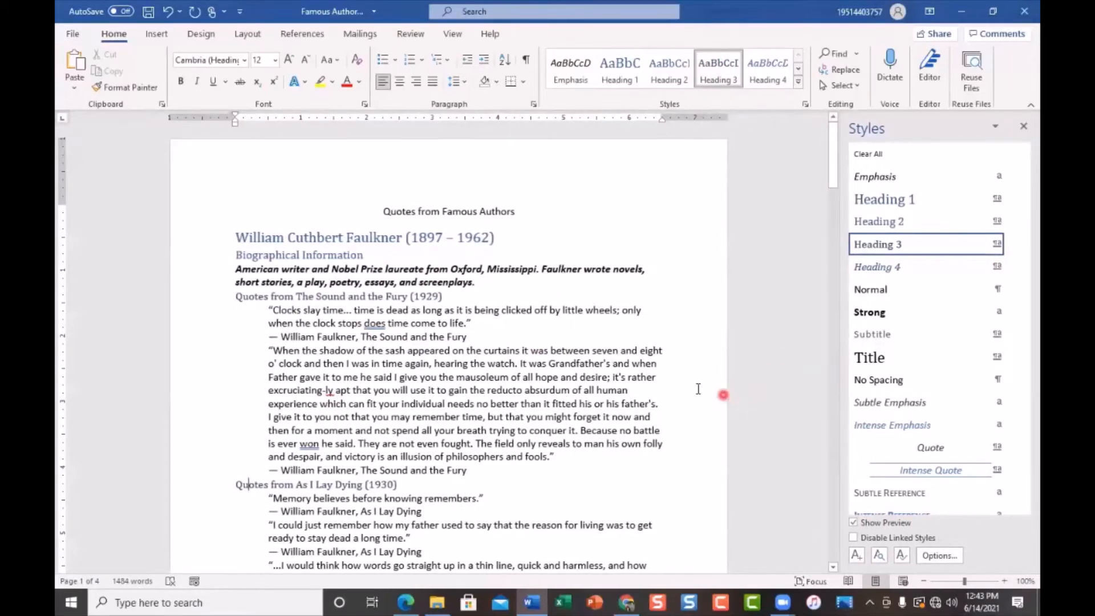
scroll(378, 475, down, 3)
scroll(378, 475, down, 2)
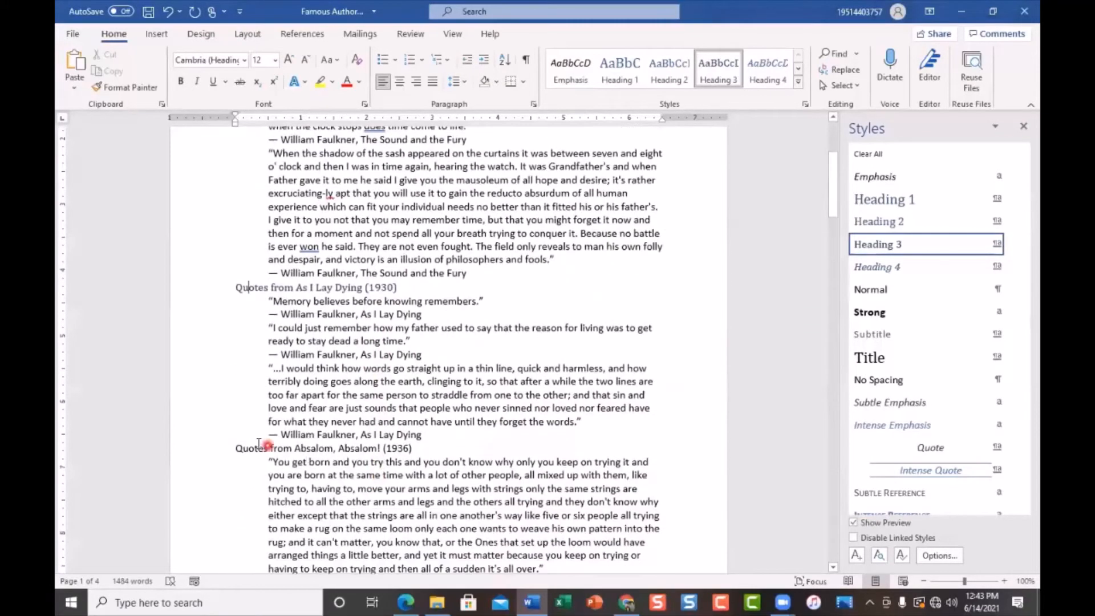
click(245, 448)
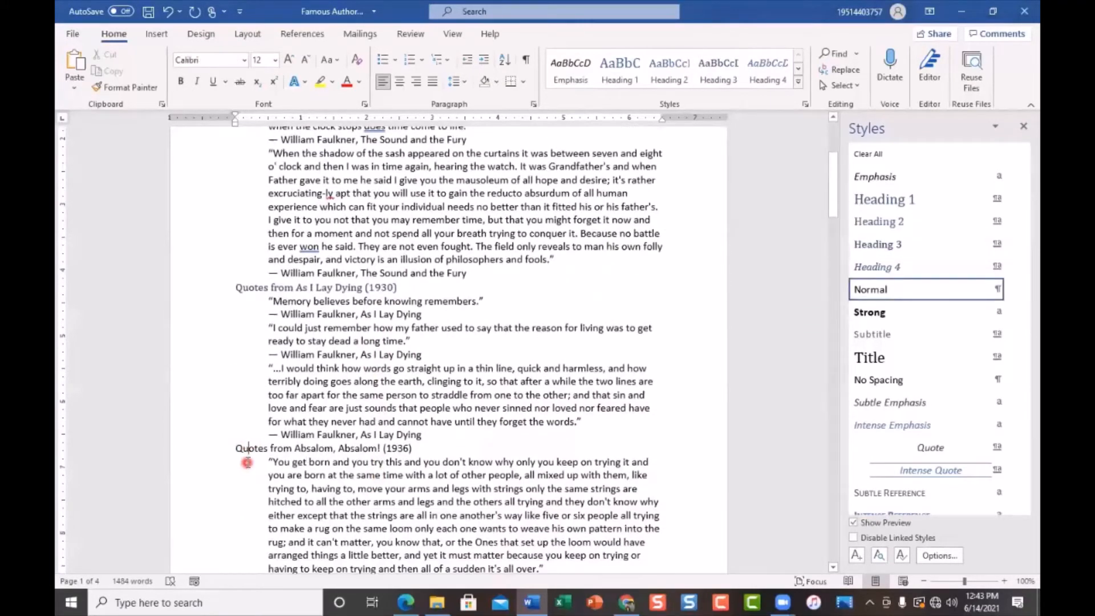
click(870, 245)
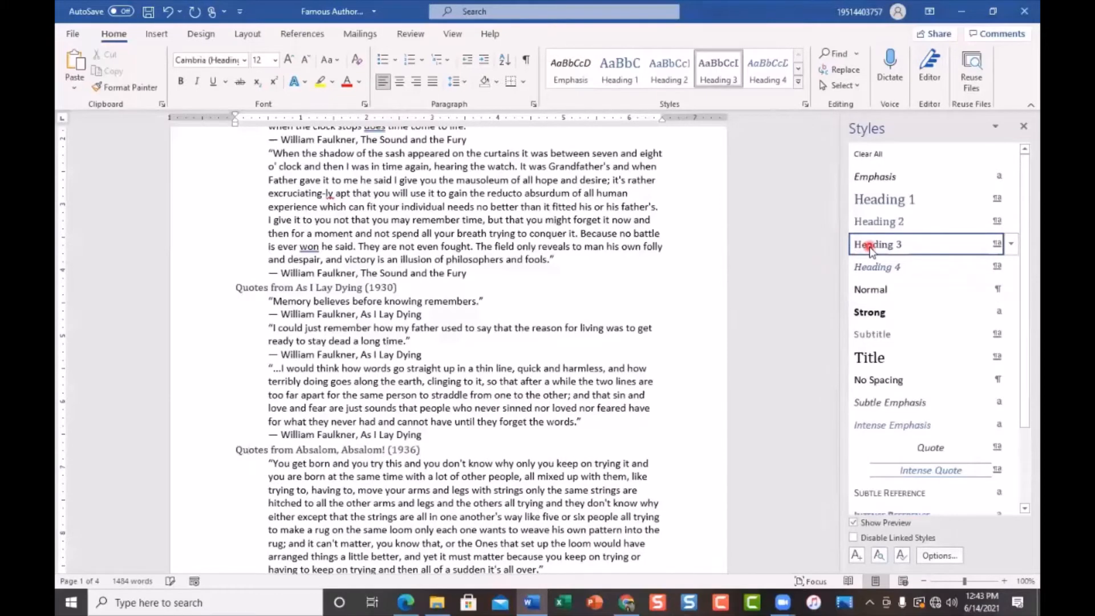
Step: Apply Heading 1 to the Ernest Miller Hemingway (1899 – 1961) line and Heading 2 to the Biographical Information line beneath it
scroll(481, 420, up, 4)
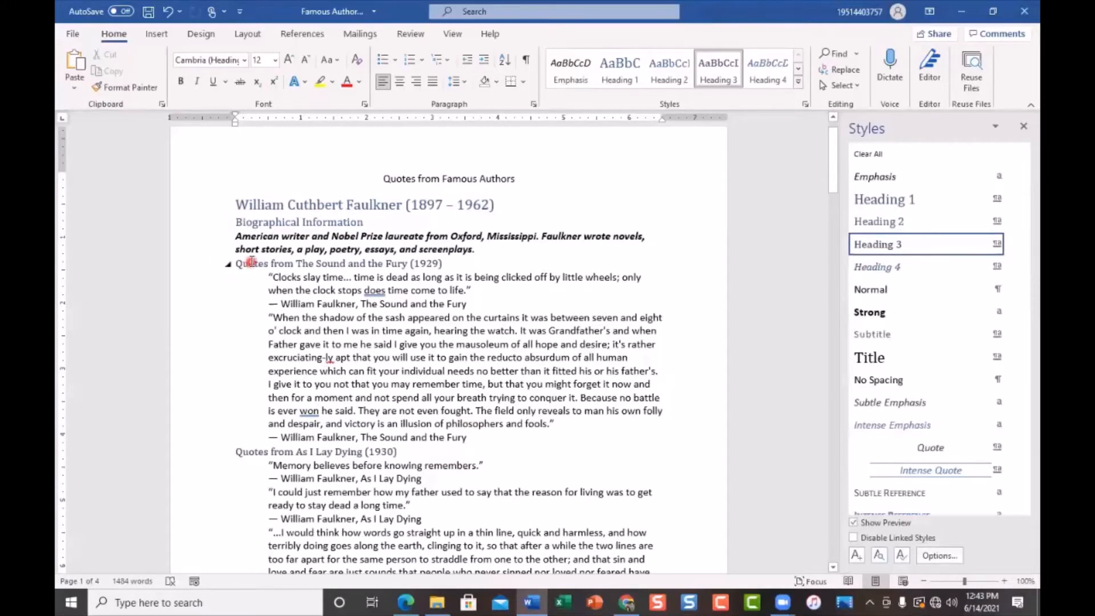
scroll(265, 520, down, 1)
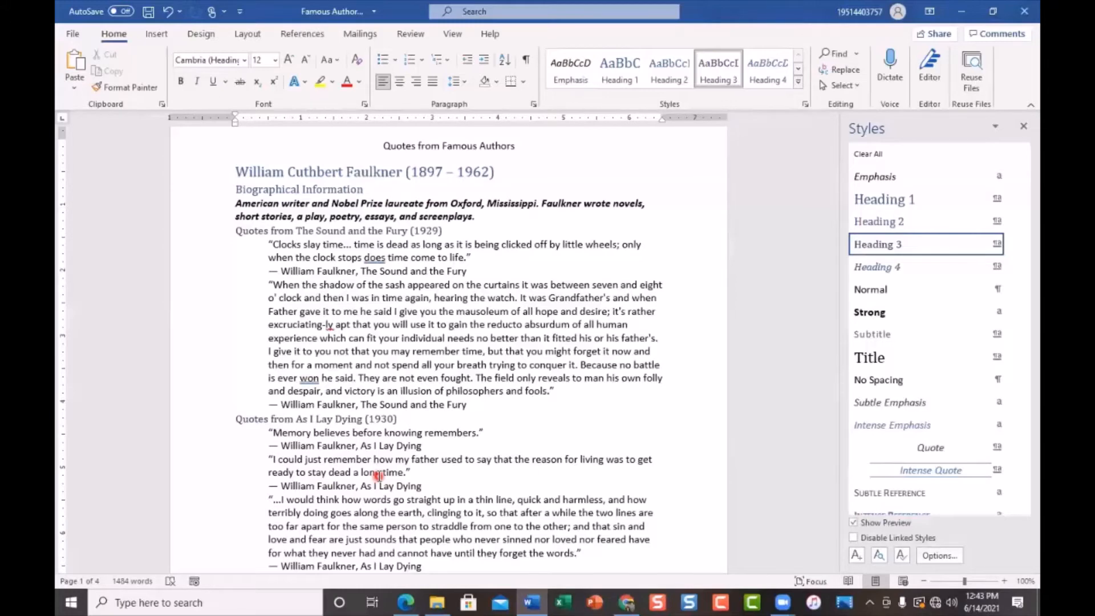
scroll(378, 475, down, 9)
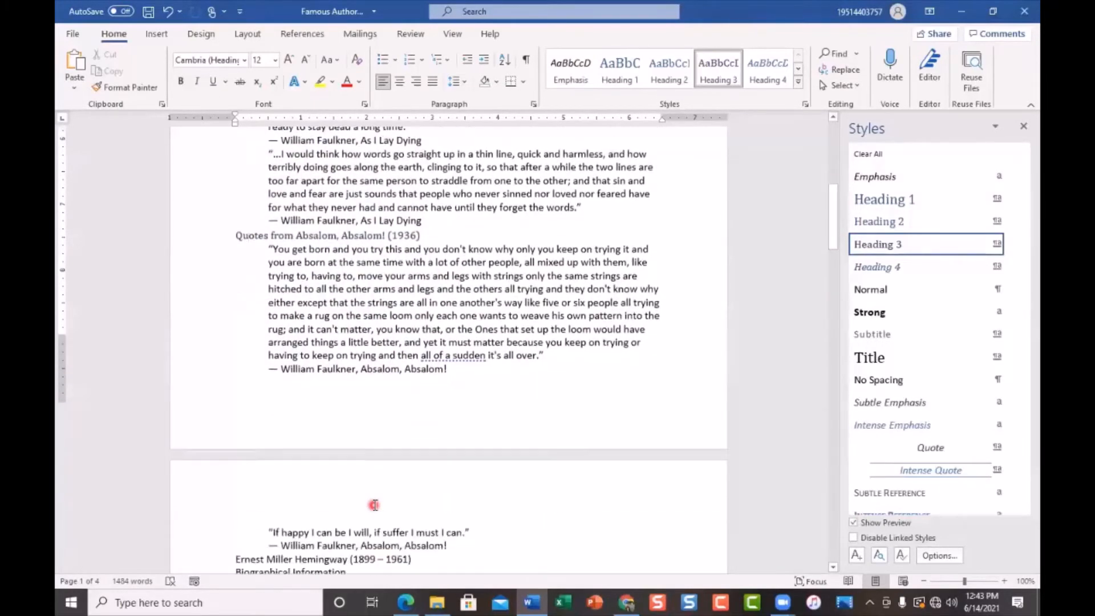
scroll(374, 505, down, 4)
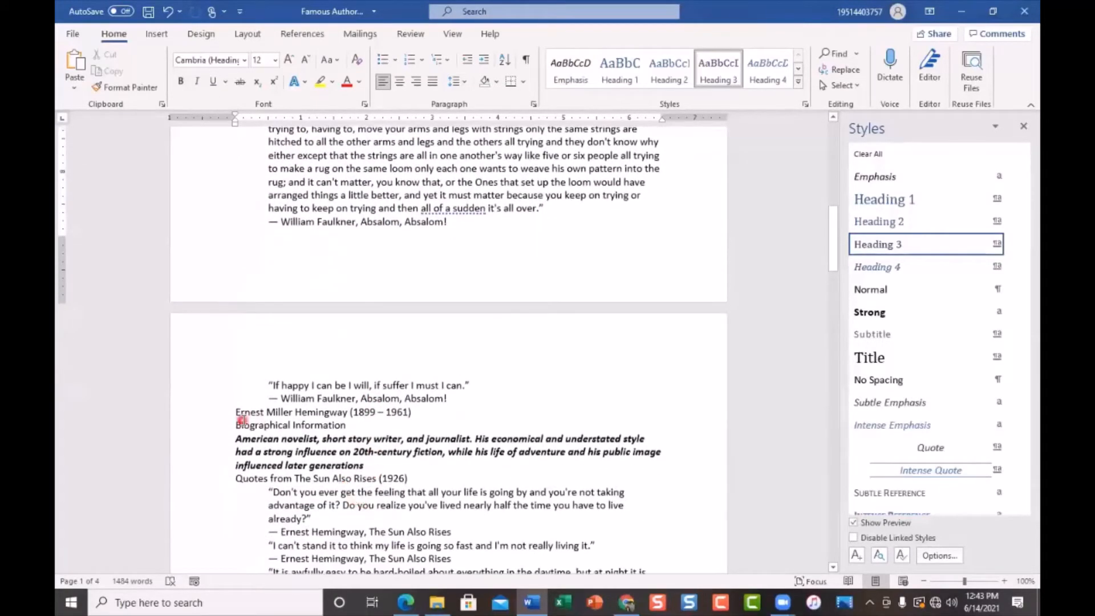
click(254, 425)
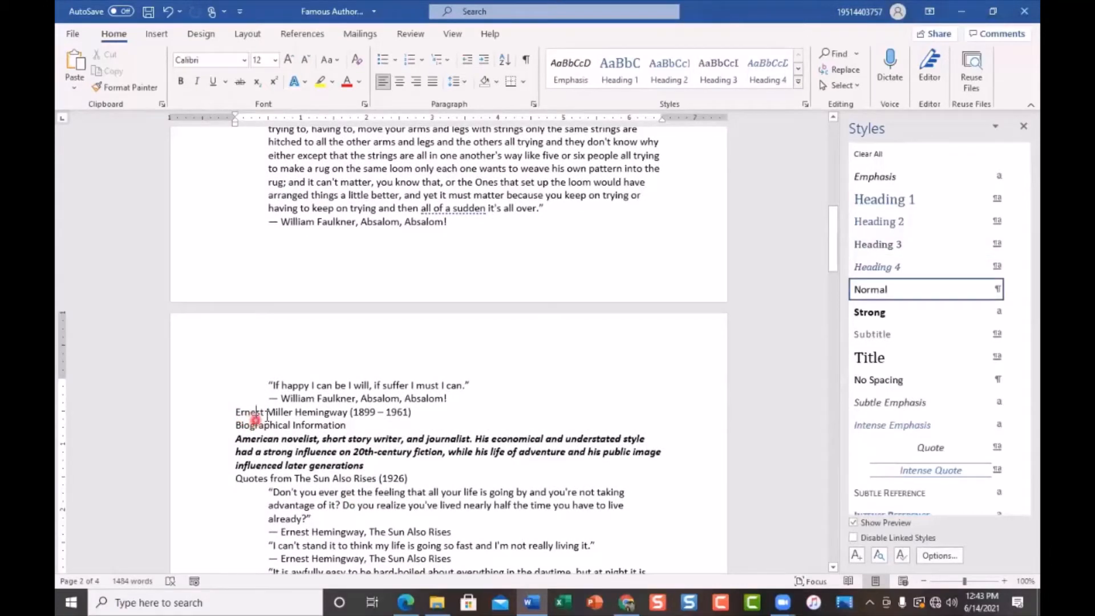
click(876, 201)
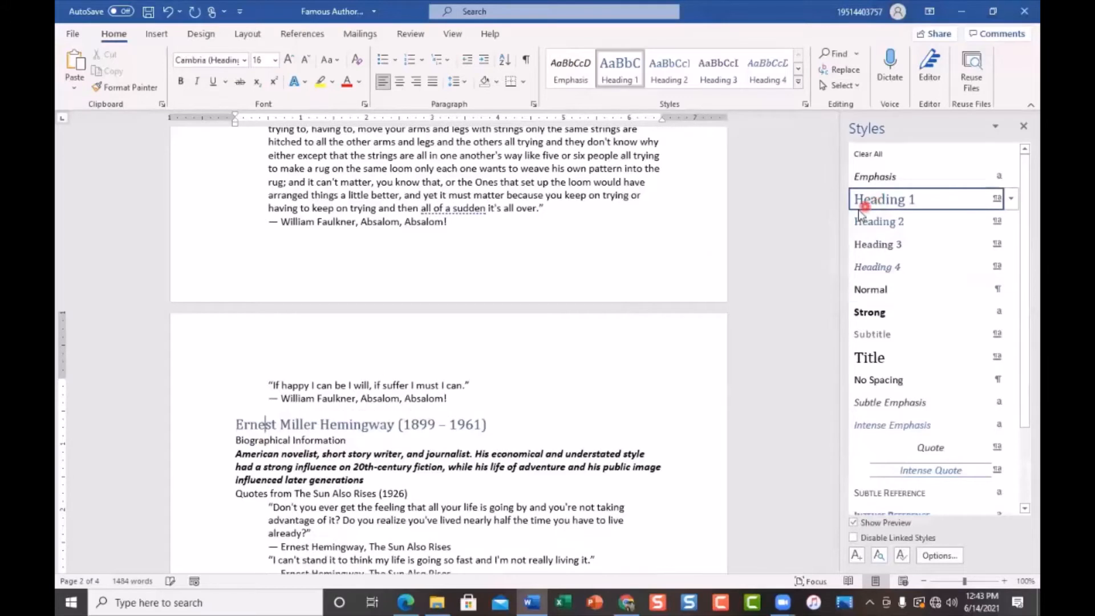
click(312, 440)
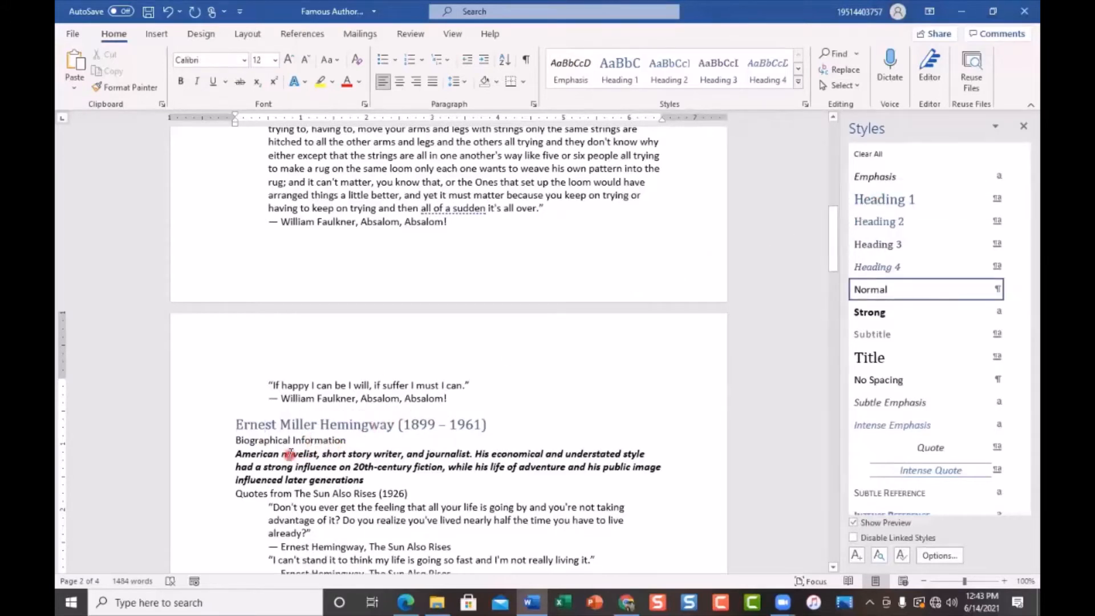
click(889, 223)
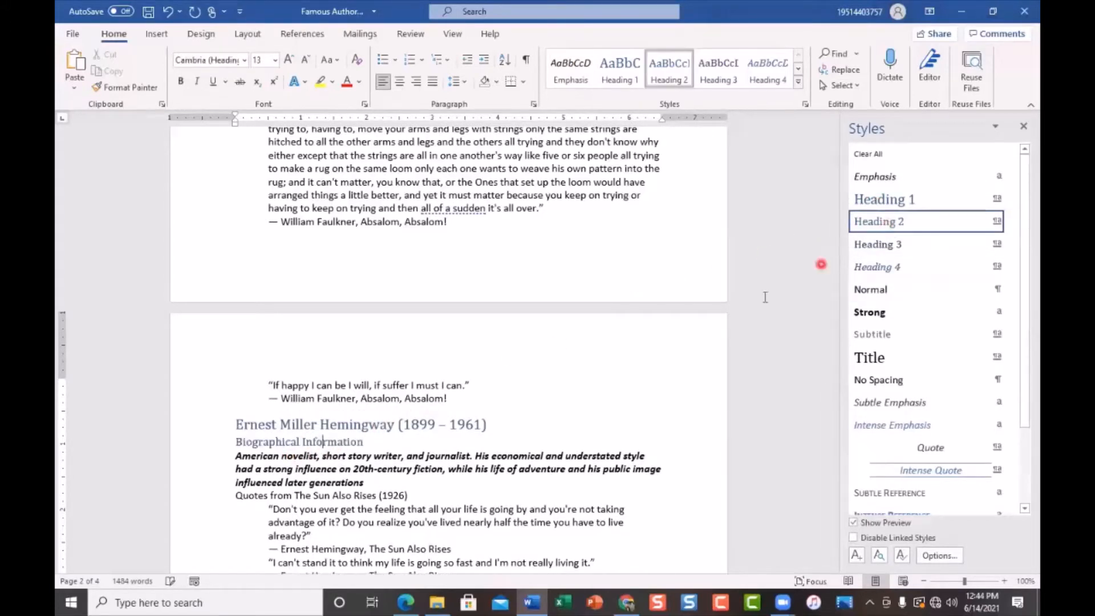
Step: Apply Heading 3 to Hemingway's two quote headings, The Sun Also Rises (1926) and The Old Man and the Sea (1951)
scroll(587, 398, down, 3)
click(252, 364)
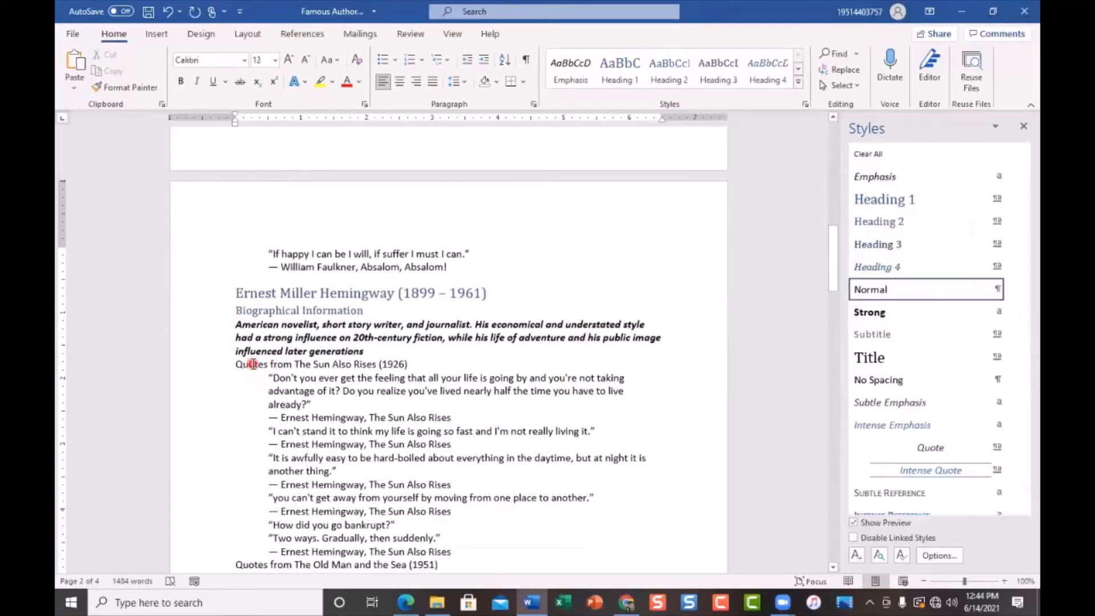
click(908, 245)
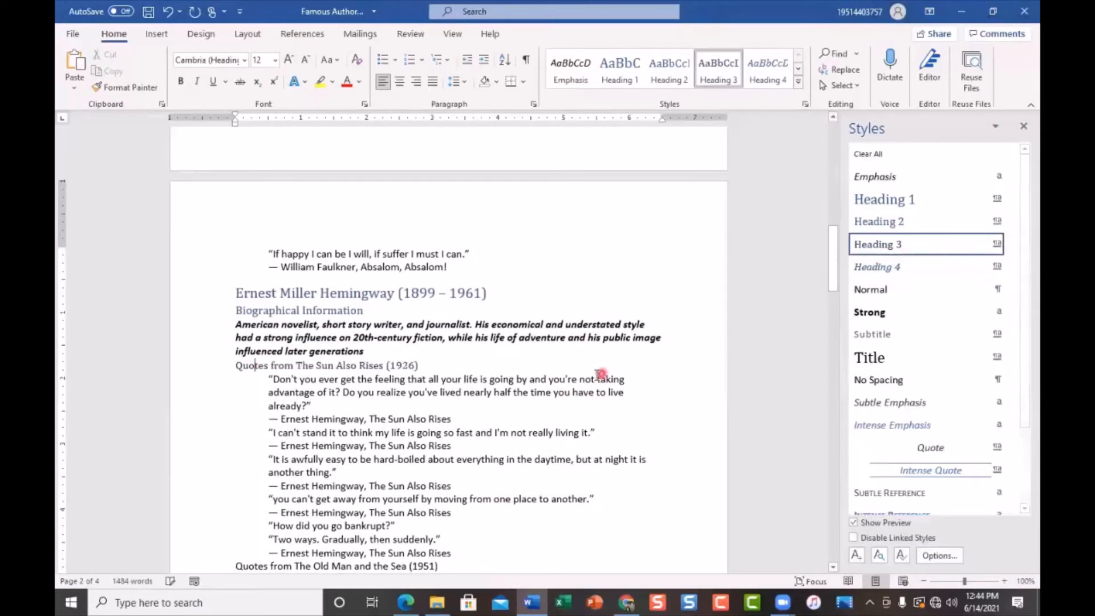
scroll(623, 383, down, 3)
click(253, 471)
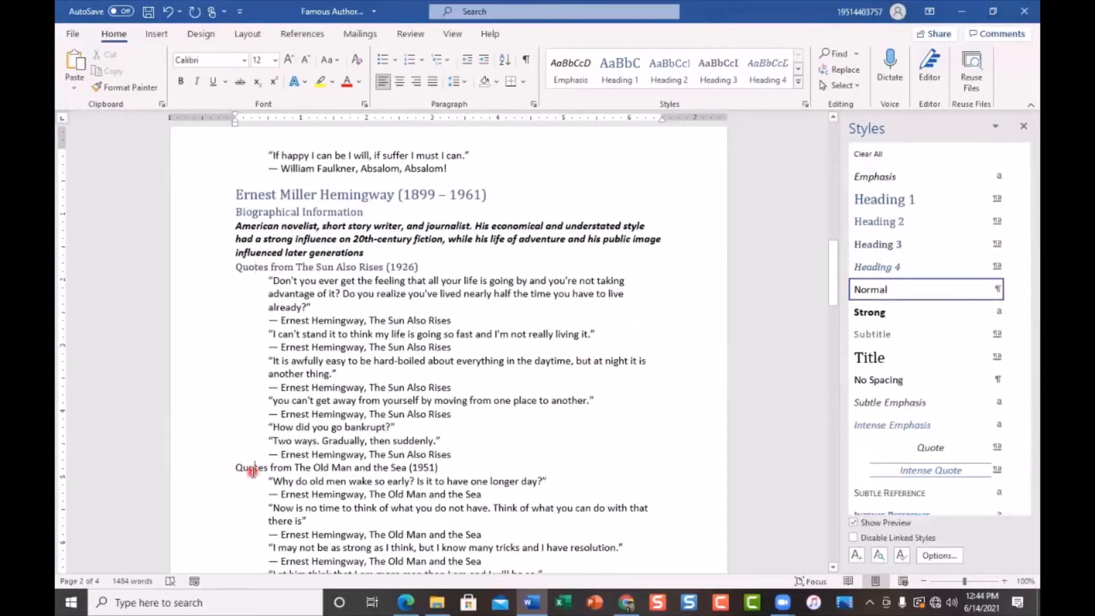
click(894, 247)
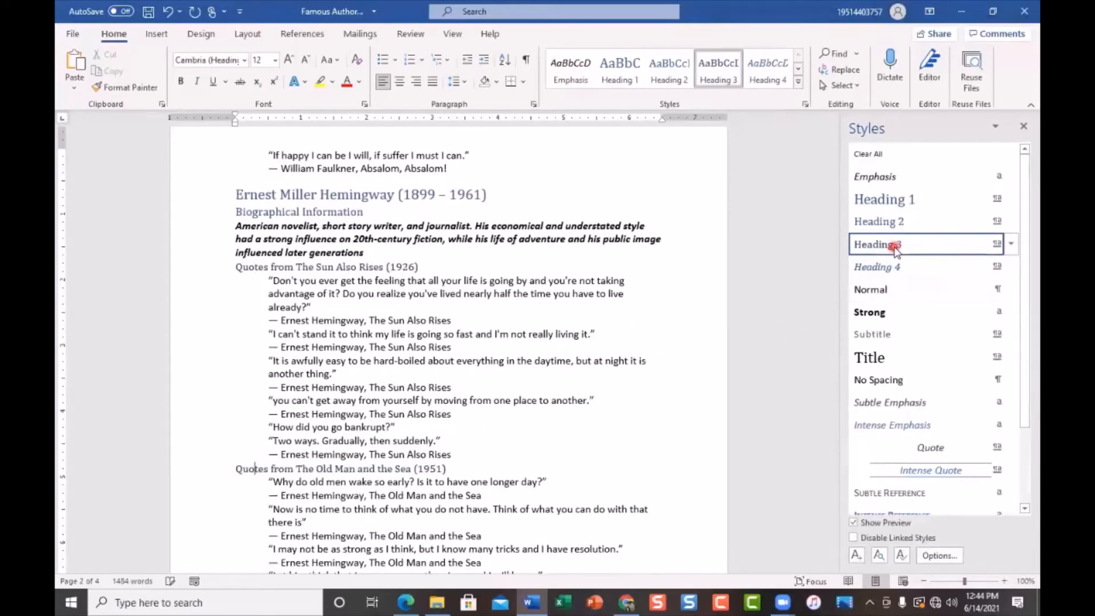
Step: Hide the ruler and show it again
scroll(598, 388, down, 5)
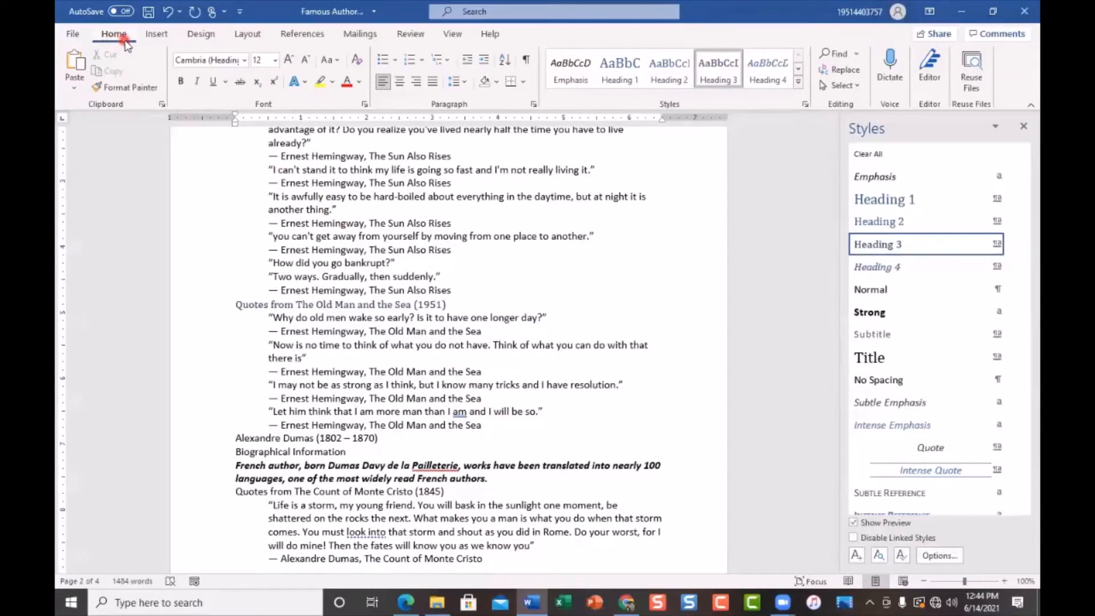
click(456, 36)
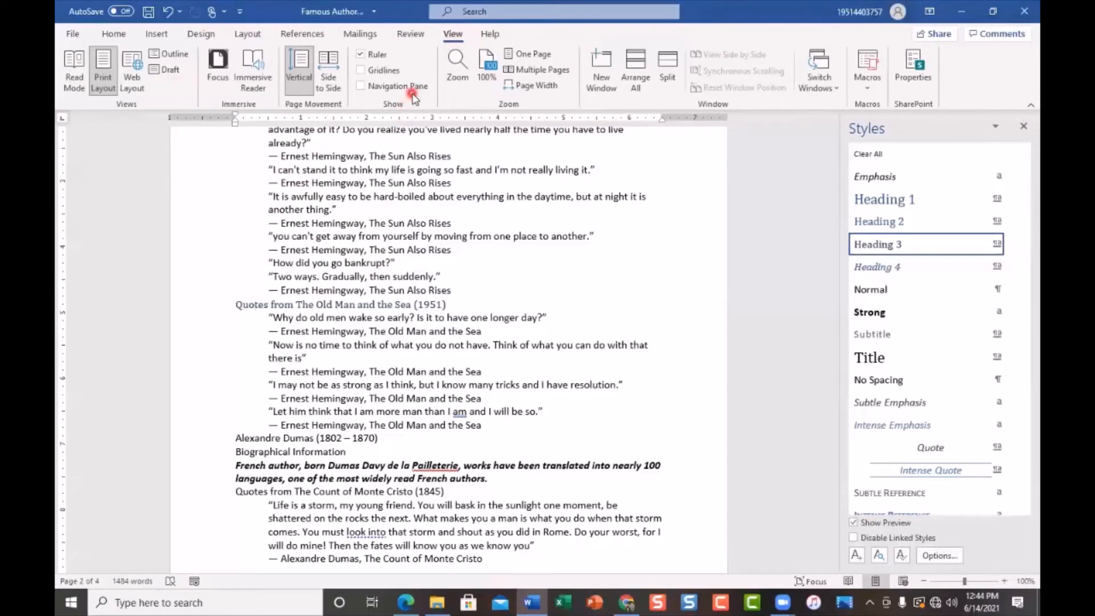
click(360, 87)
click(360, 56)
click(377, 54)
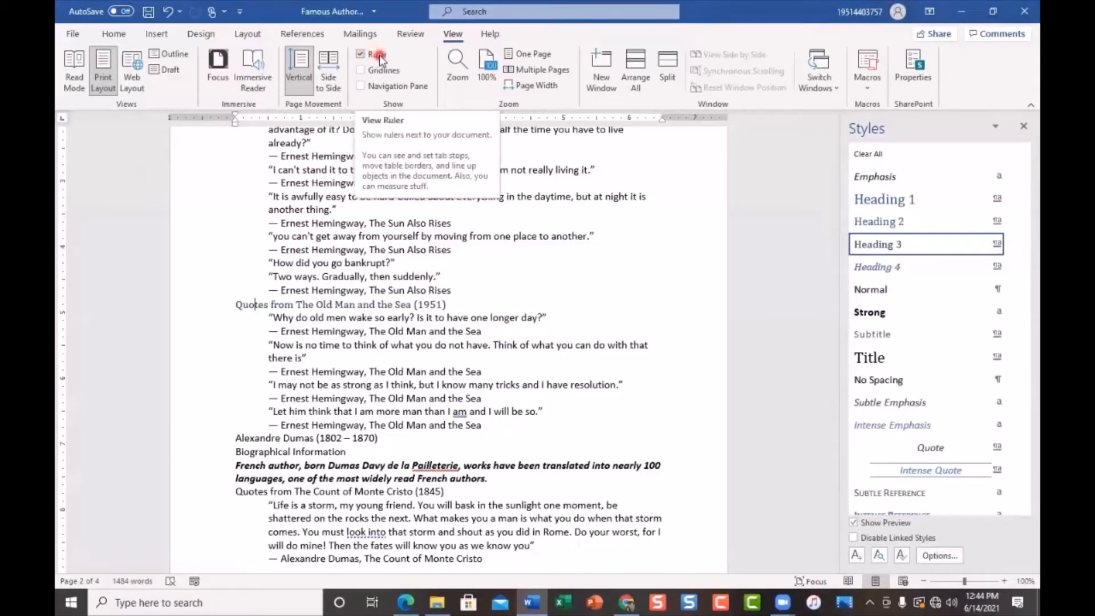
click(360, 54)
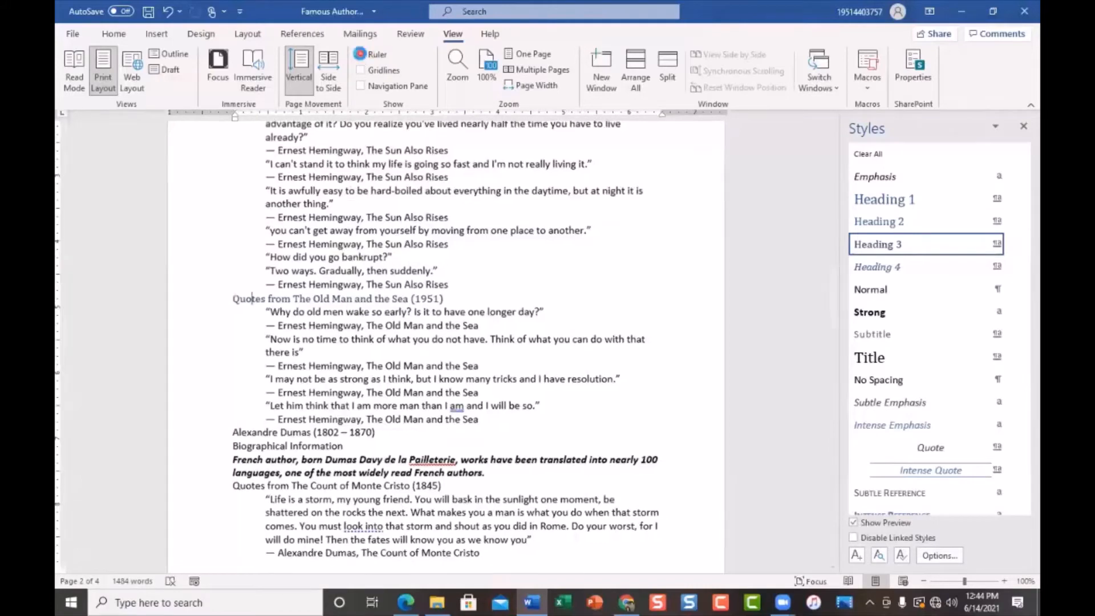
click(381, 57)
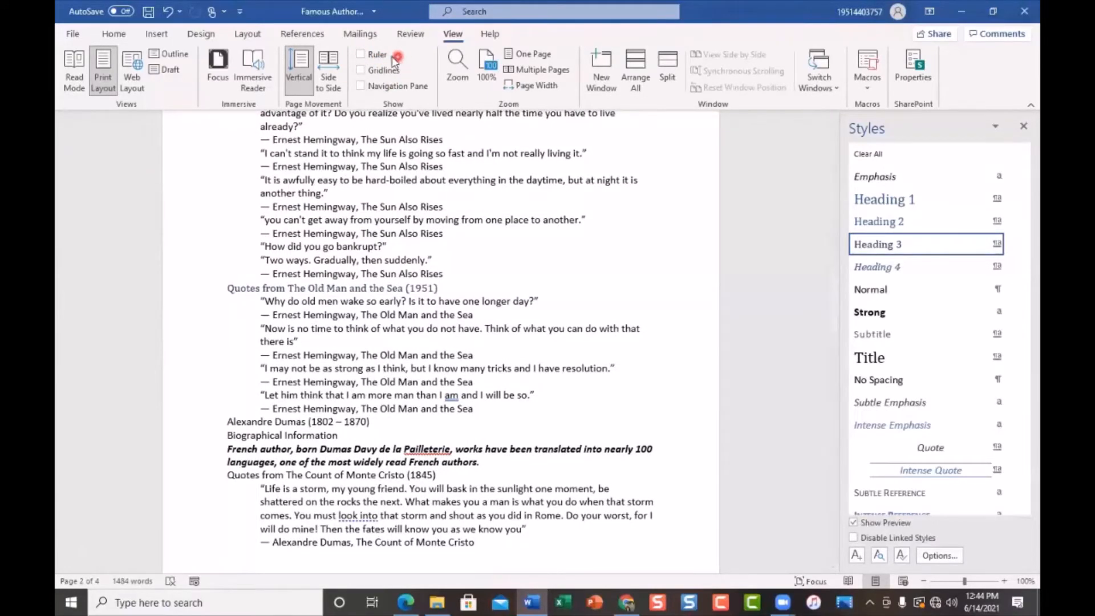
click(363, 59)
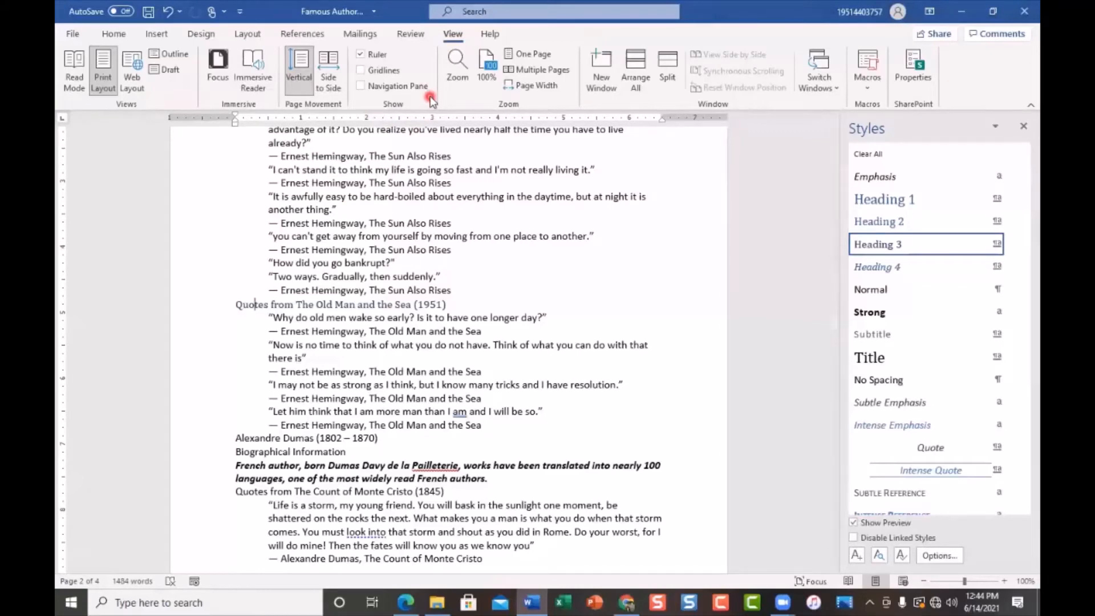
Step: Show the Navigation pane with the document's headings and make the pane narrower
click(361, 89)
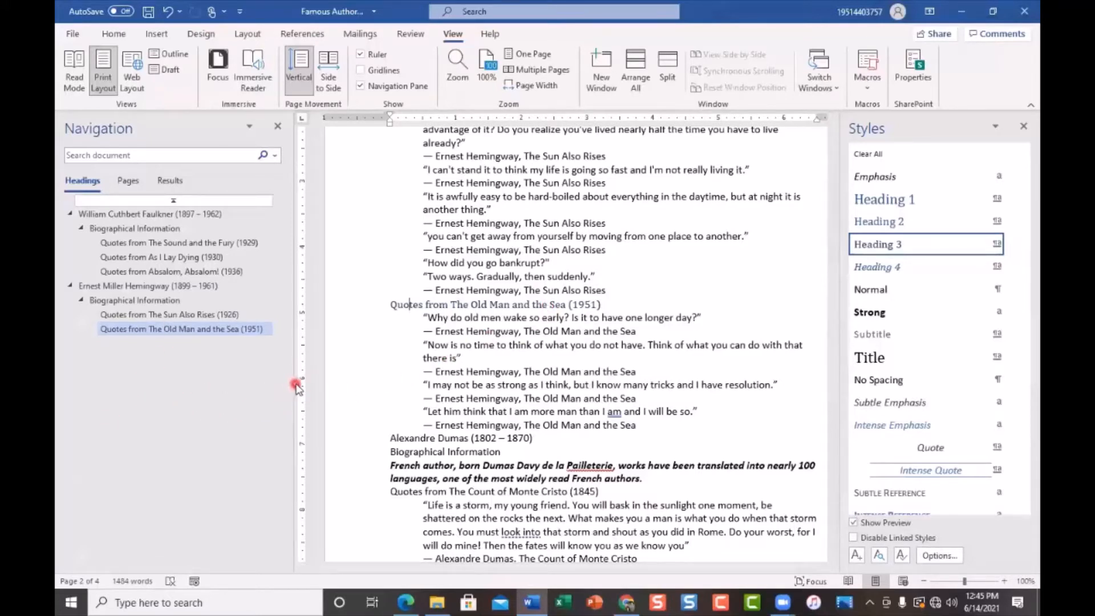
drag(292, 383, 240, 391)
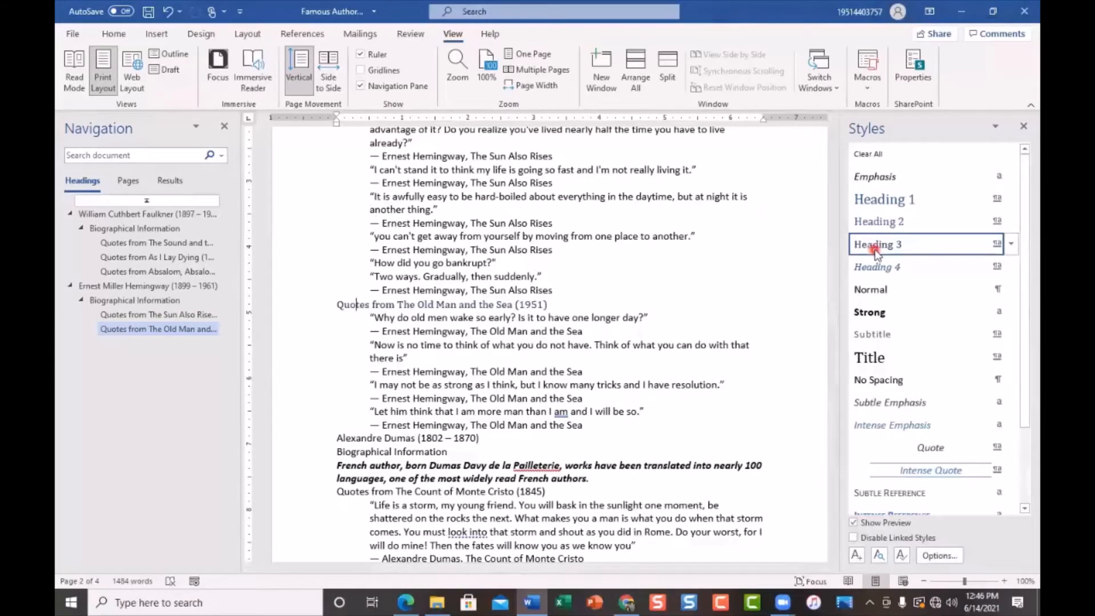
mouse_move(874, 249)
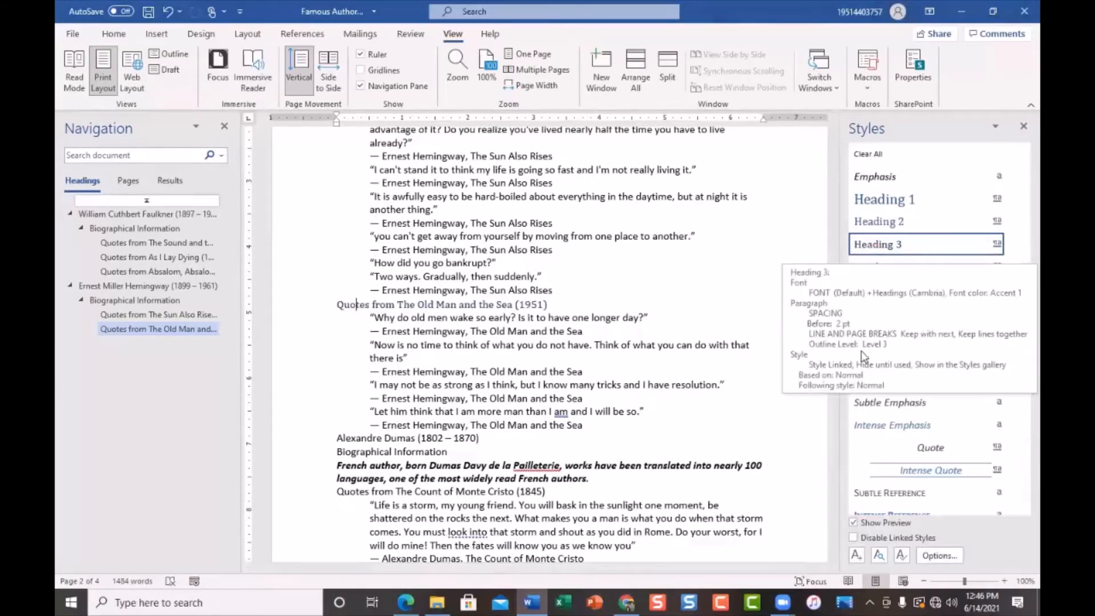
click(70, 213)
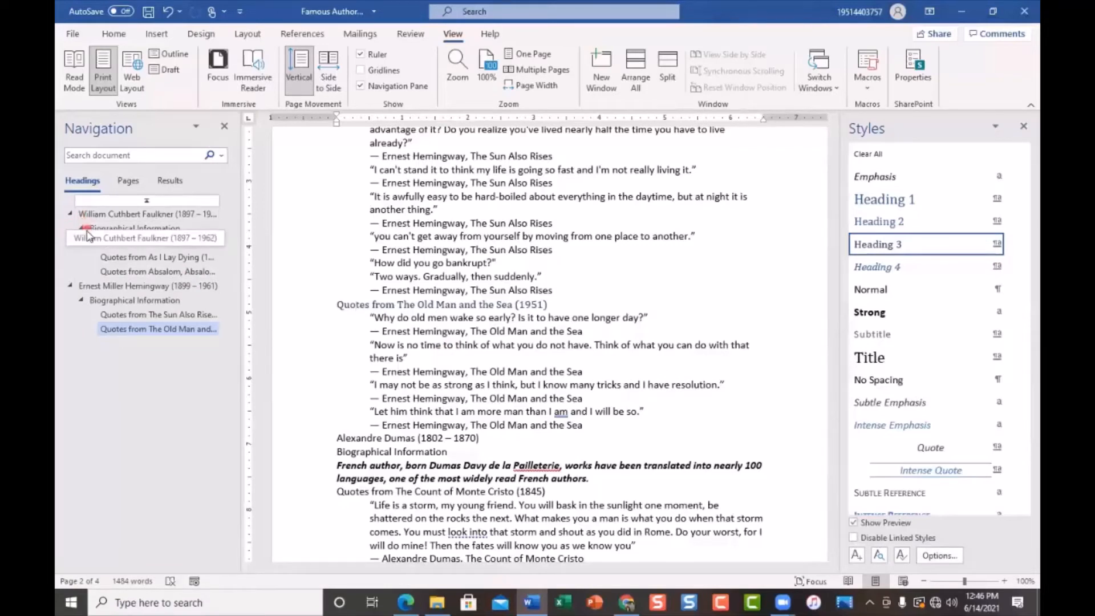
click(86, 229)
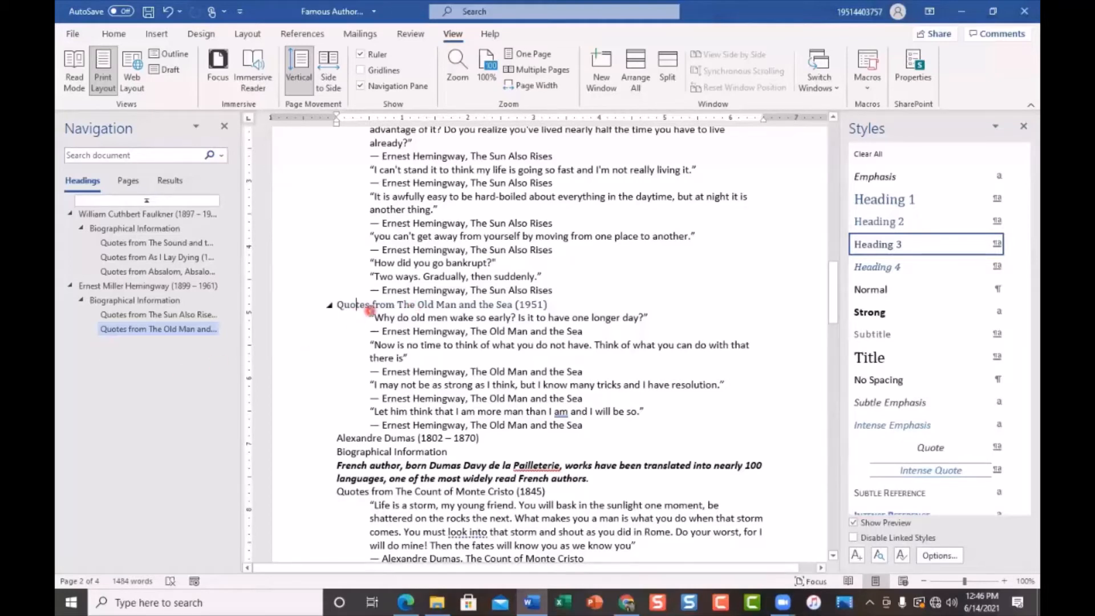
Step: Apply Heading 1 to the Alexandre Dumas (1802 – 1870) line and Heading 2 to the Biographical Information line beneath it
scroll(368, 310, down, 2)
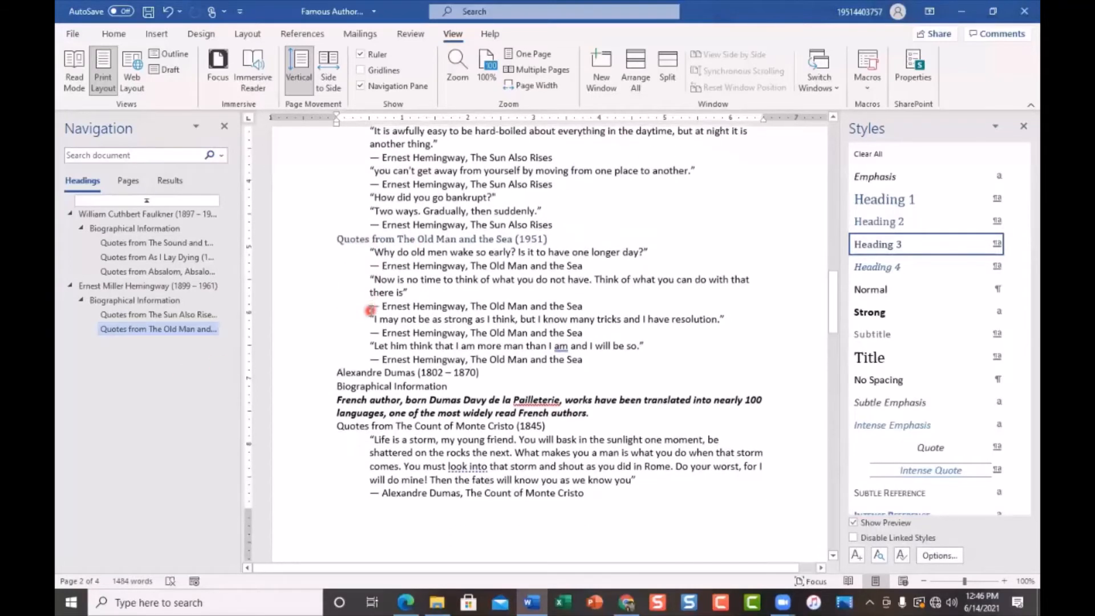
click(352, 372)
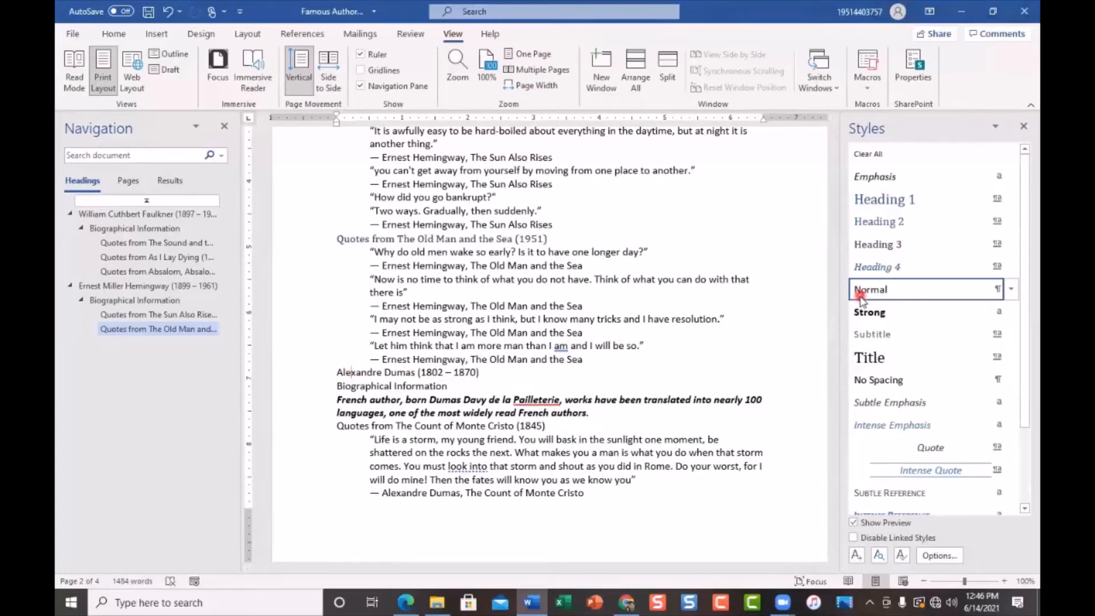
click(871, 200)
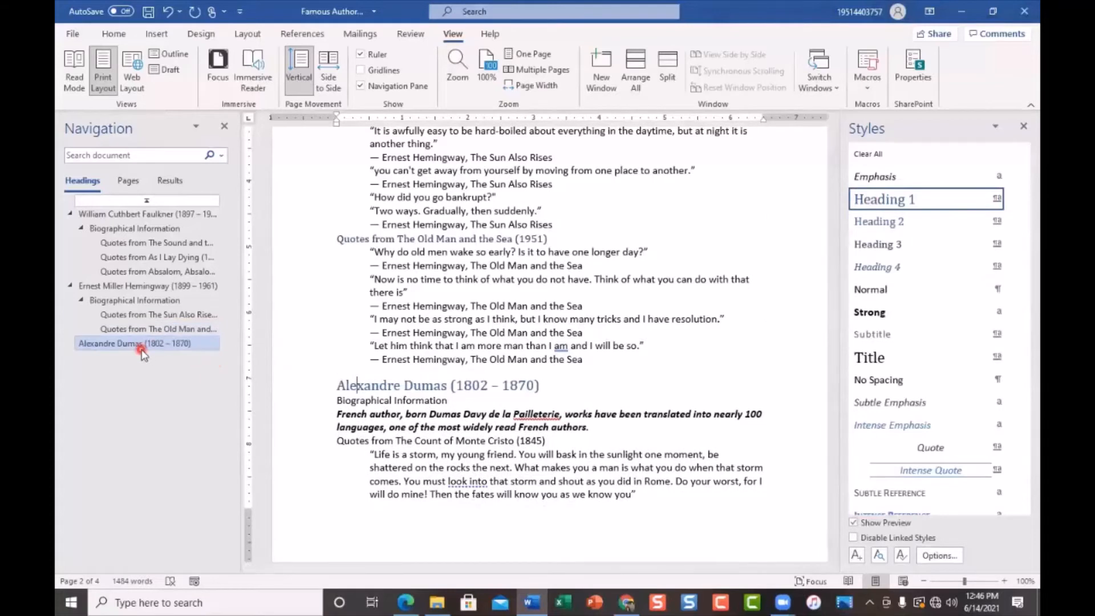
click(377, 402)
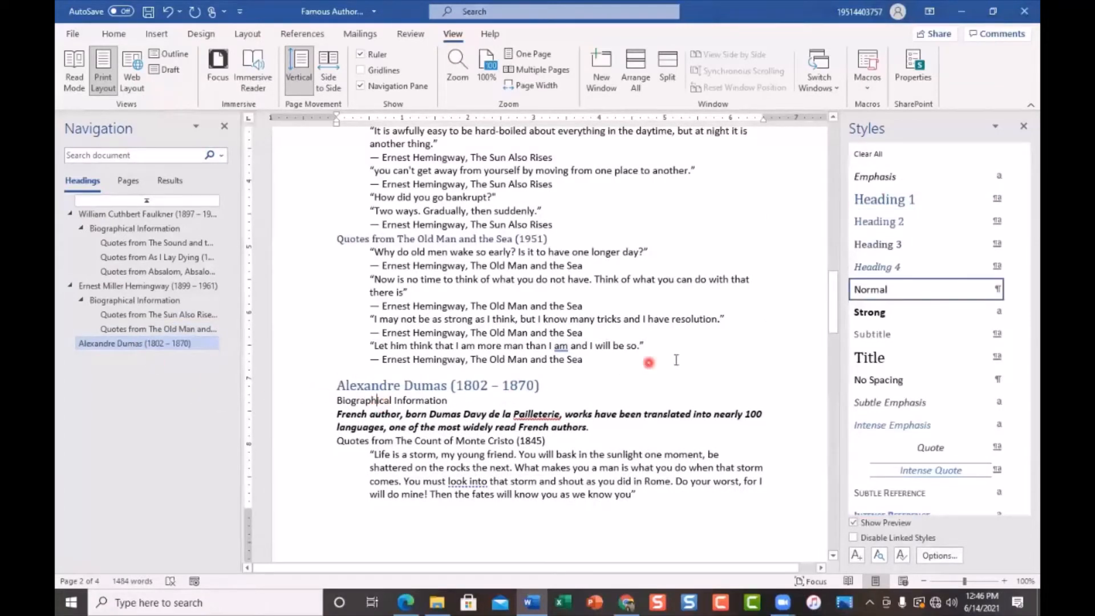
click(879, 222)
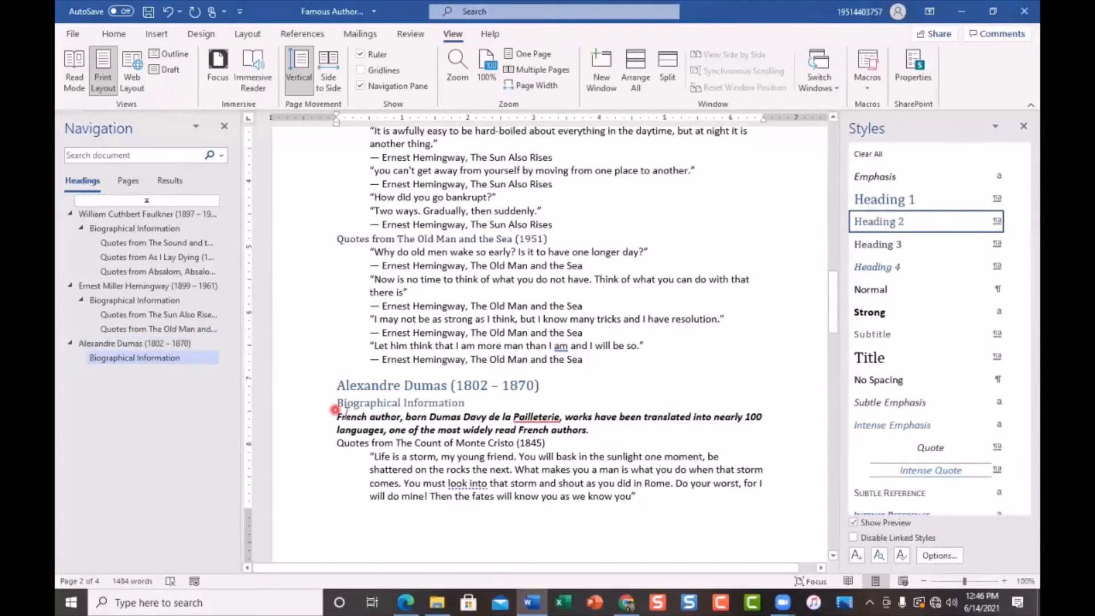
Step: Apply Heading 3 to Dumas's two quote headings, The Count of Monte Cristo (1845) and The Three Musketeers (1844)
click(360, 443)
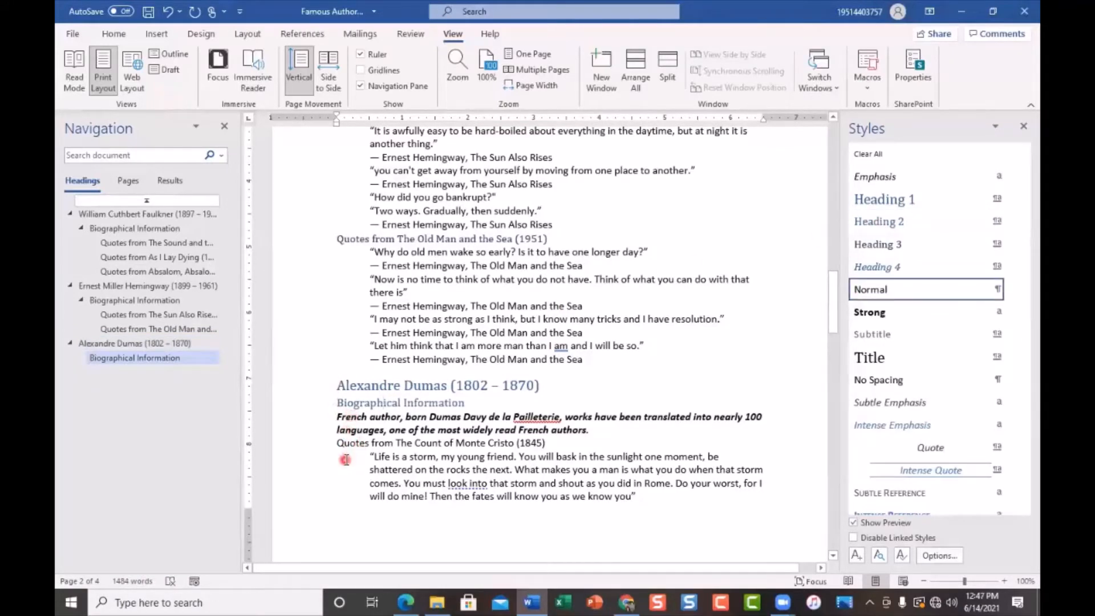
click(876, 245)
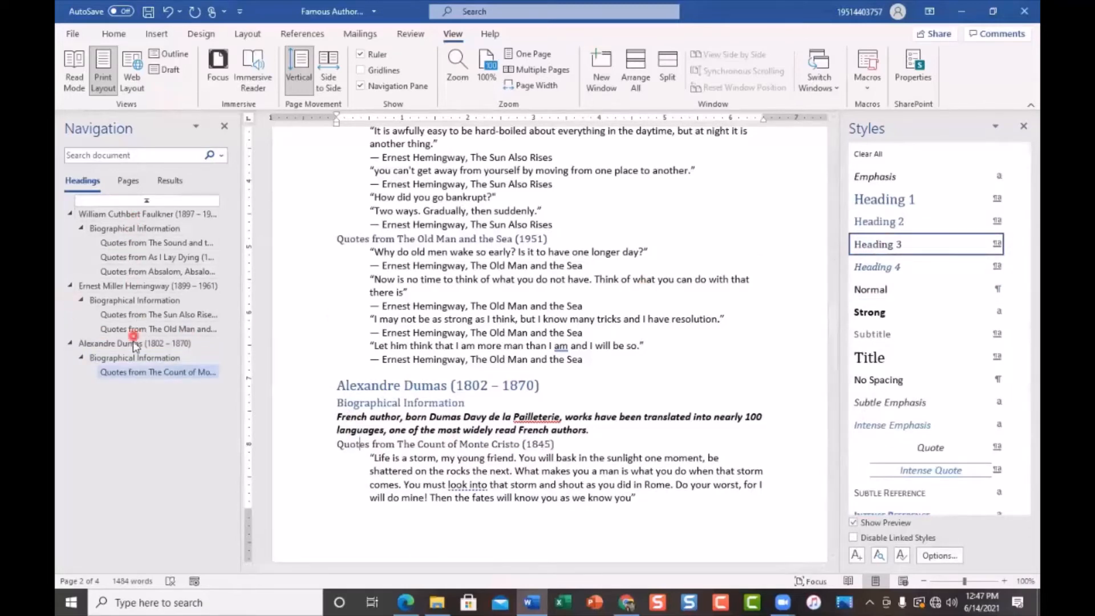
scroll(440, 441, down, 5)
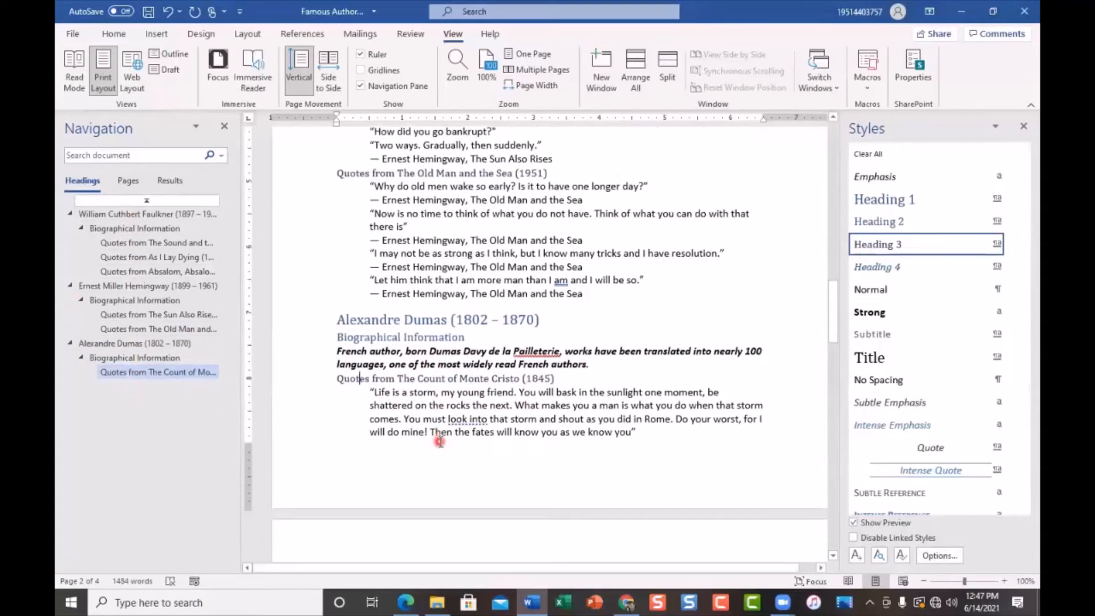
scroll(439, 442, down, 7)
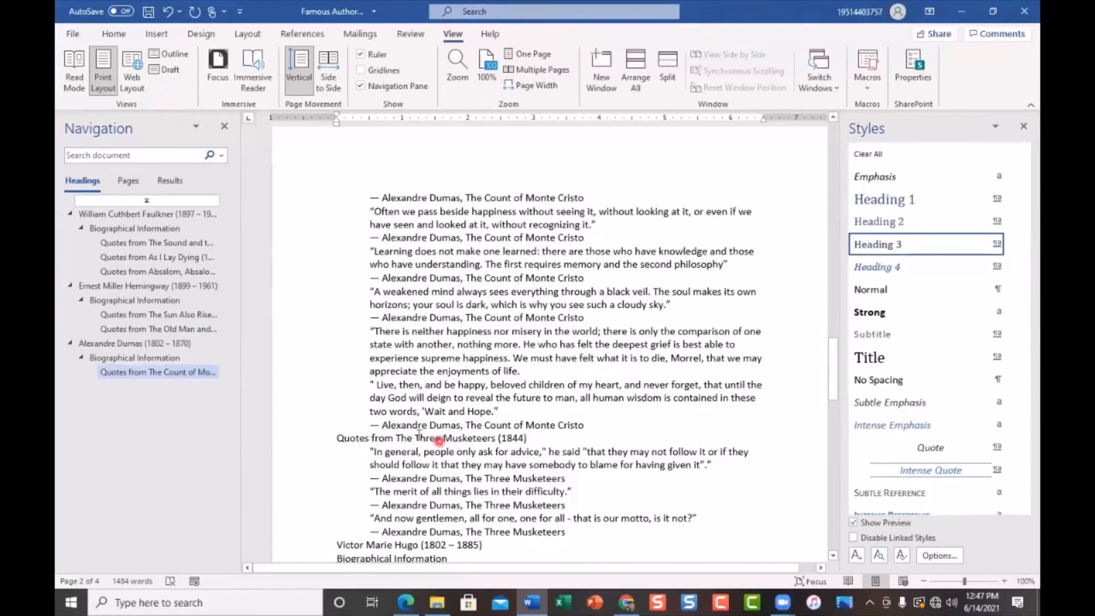
click(341, 438)
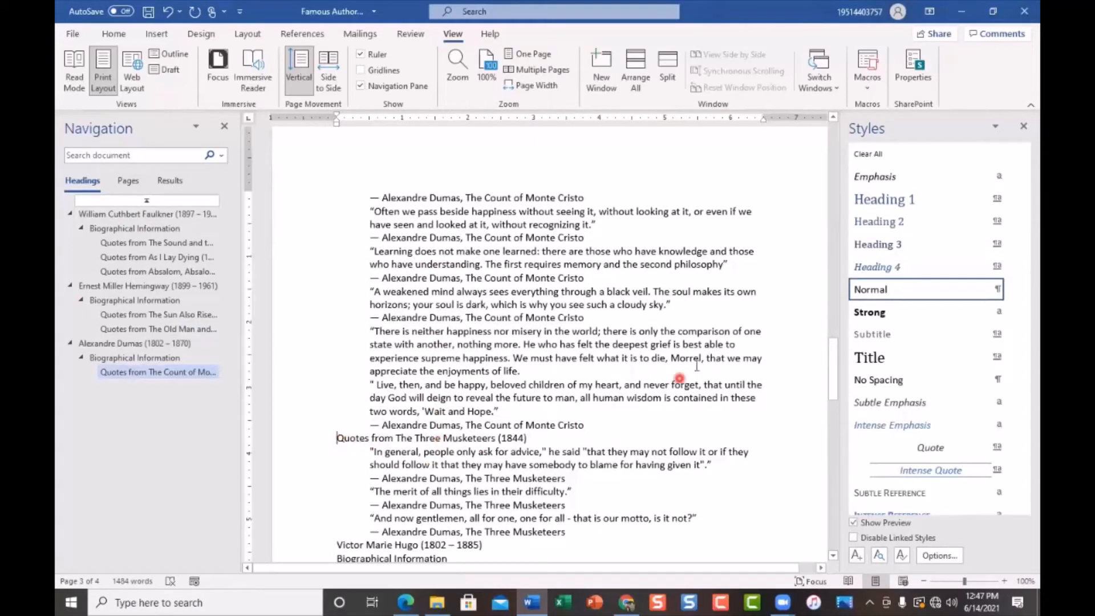
click(863, 246)
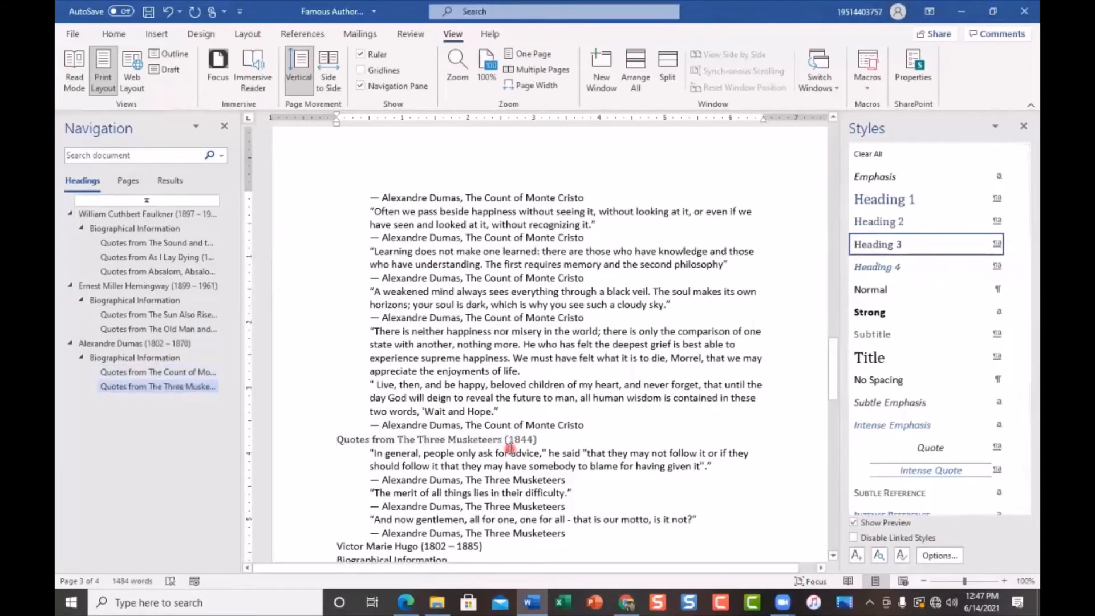
Step: Apply Heading 1 to the Victor Marie Hugo (1802 – 1885) line
scroll(546, 460, down, 3)
click(350, 447)
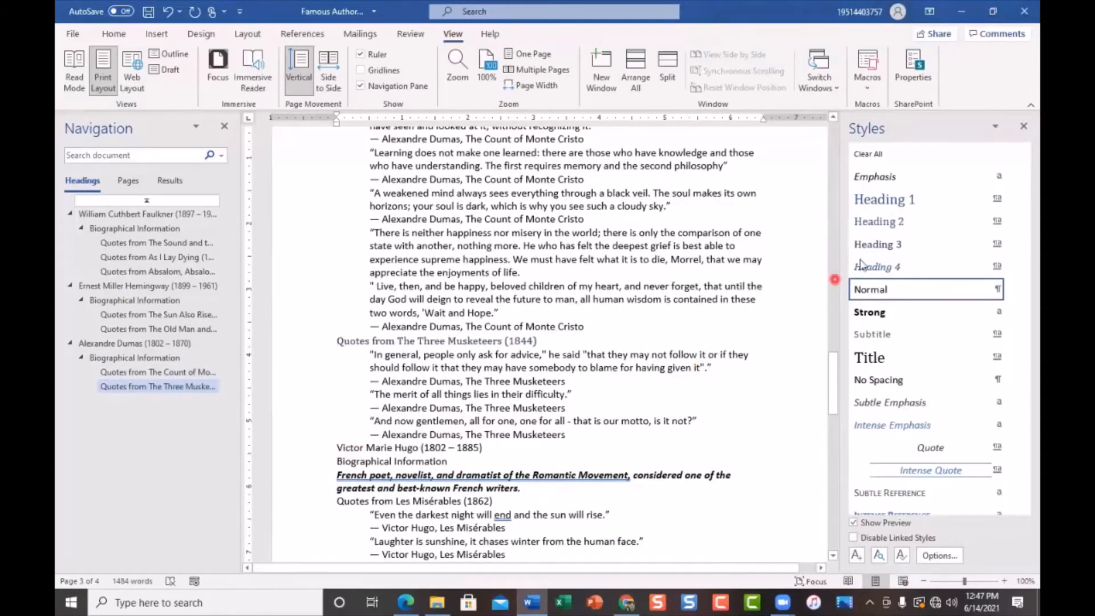
click(899, 203)
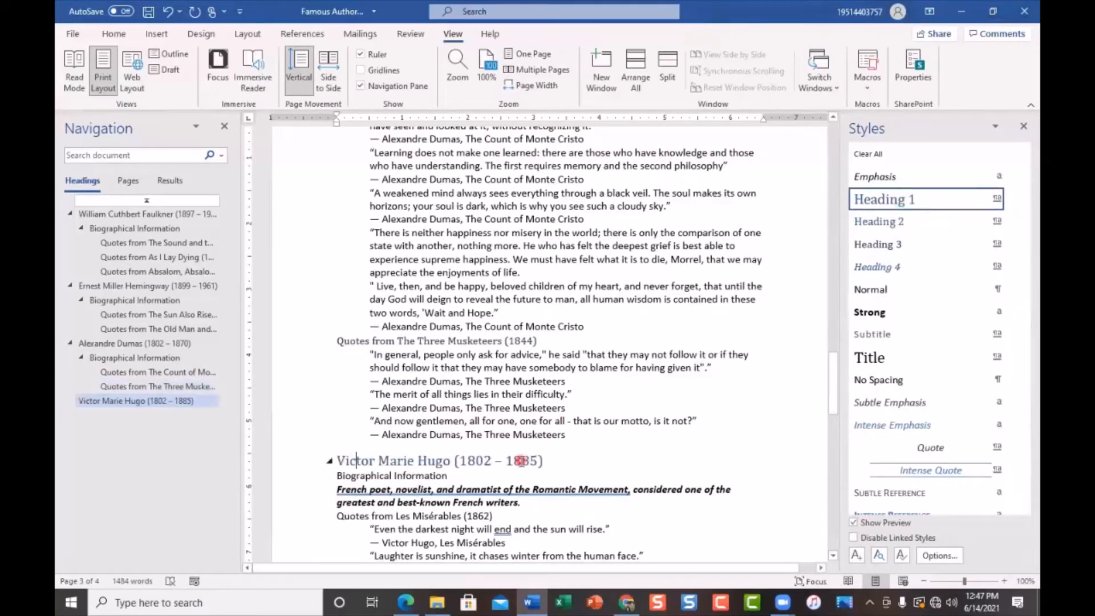
Step: Apply Heading 2 to Hugo's Biographical Information line and Heading 3 to the Quotes from Les Misérables (1862) line
click(374, 475)
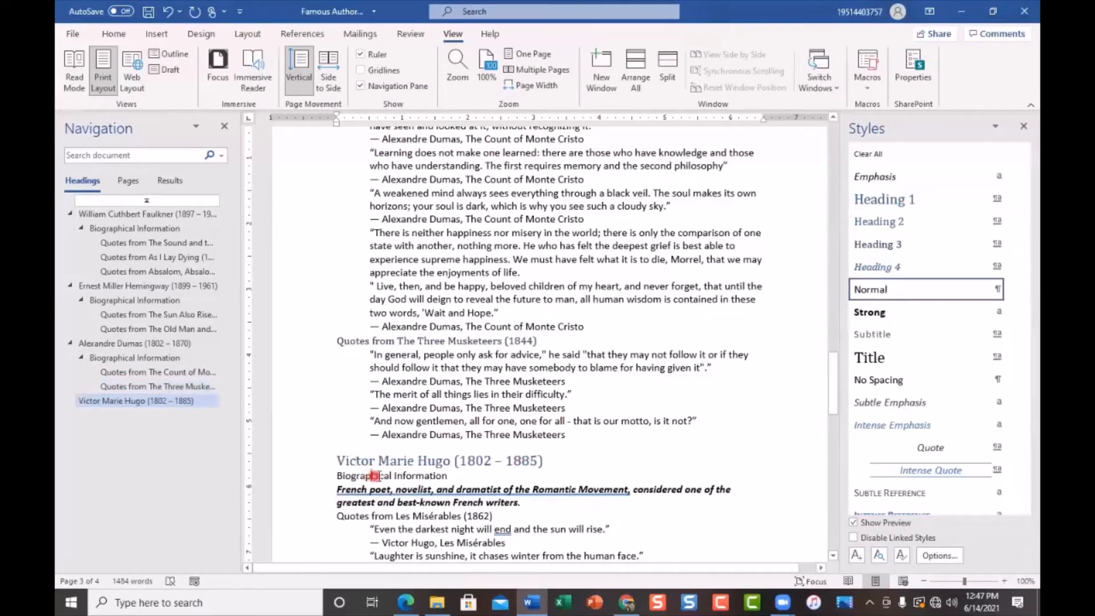
click(910, 221)
click(349, 518)
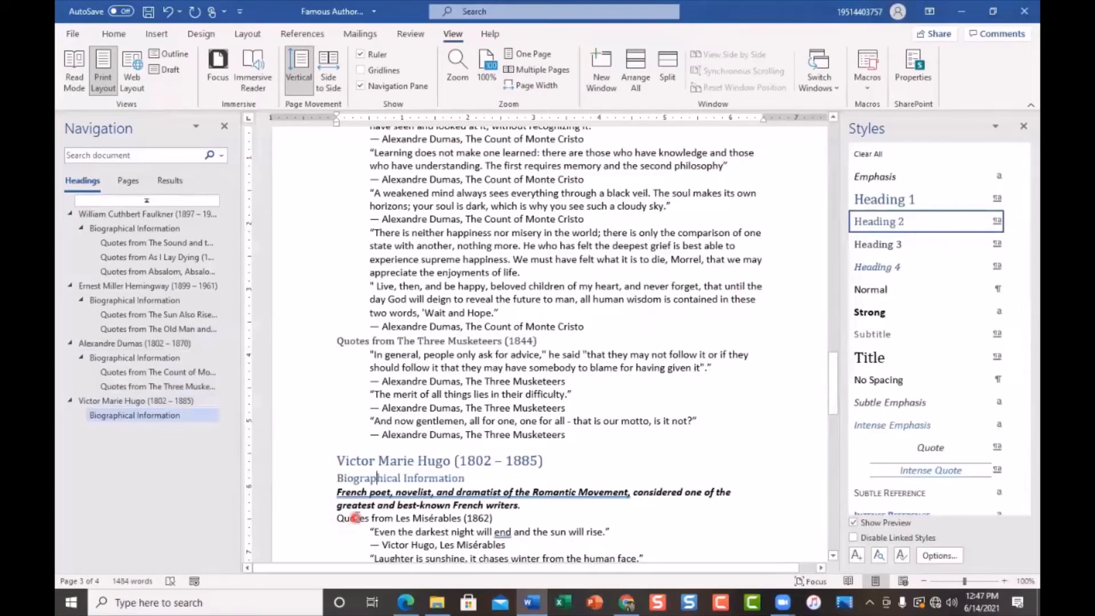
click(874, 244)
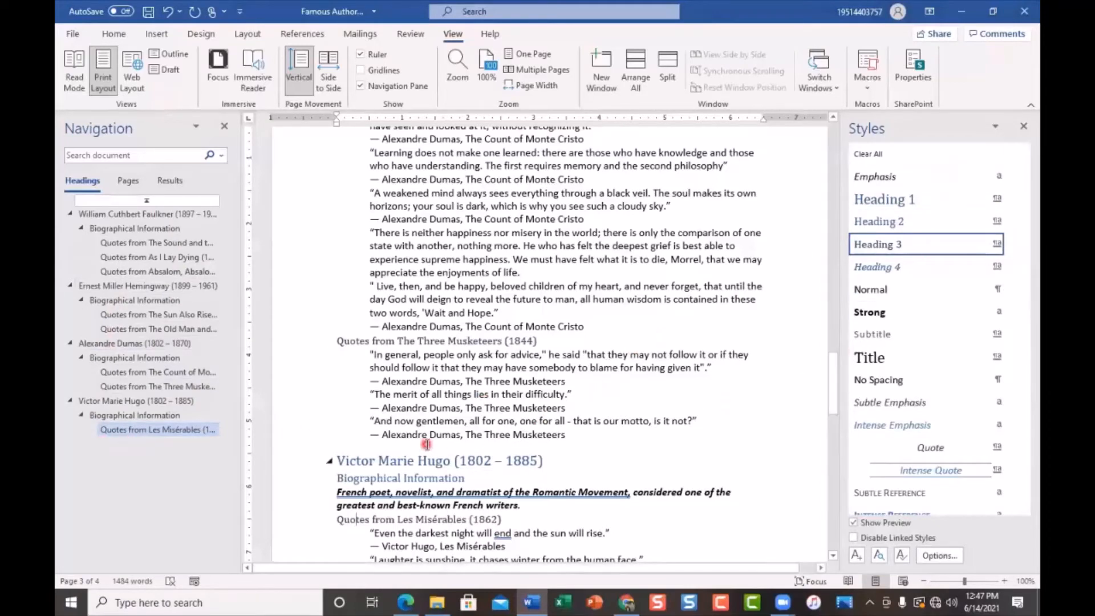
Step: Review the styled headings from the Hugo section back up to the Hemingway section, comparing them with the heading outline
scroll(426, 444, down, 5)
scroll(612, 423, up, 2)
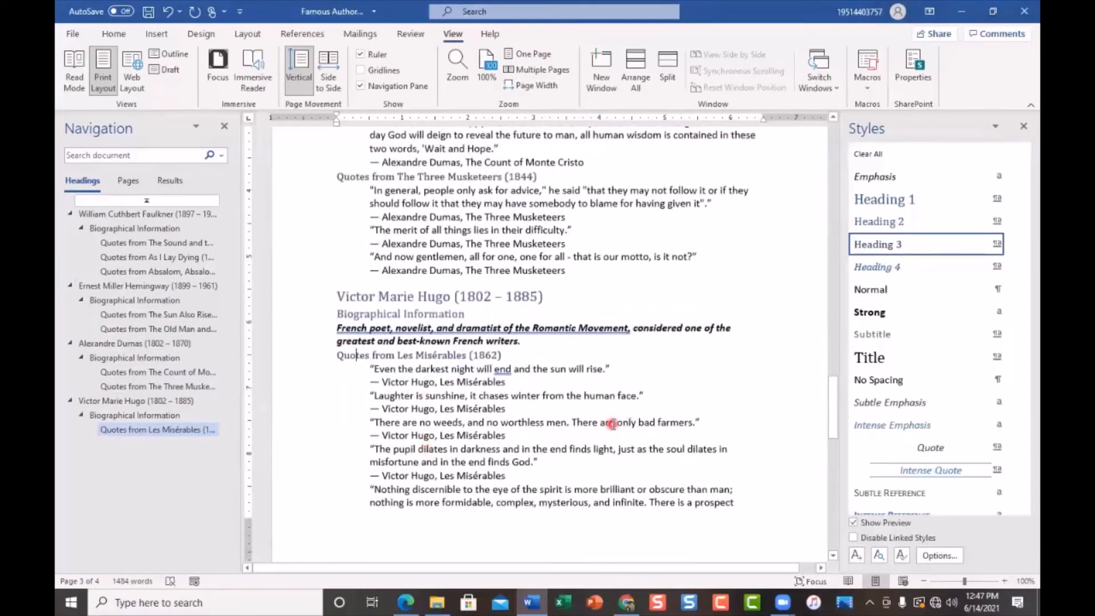
scroll(510, 430, up, 8)
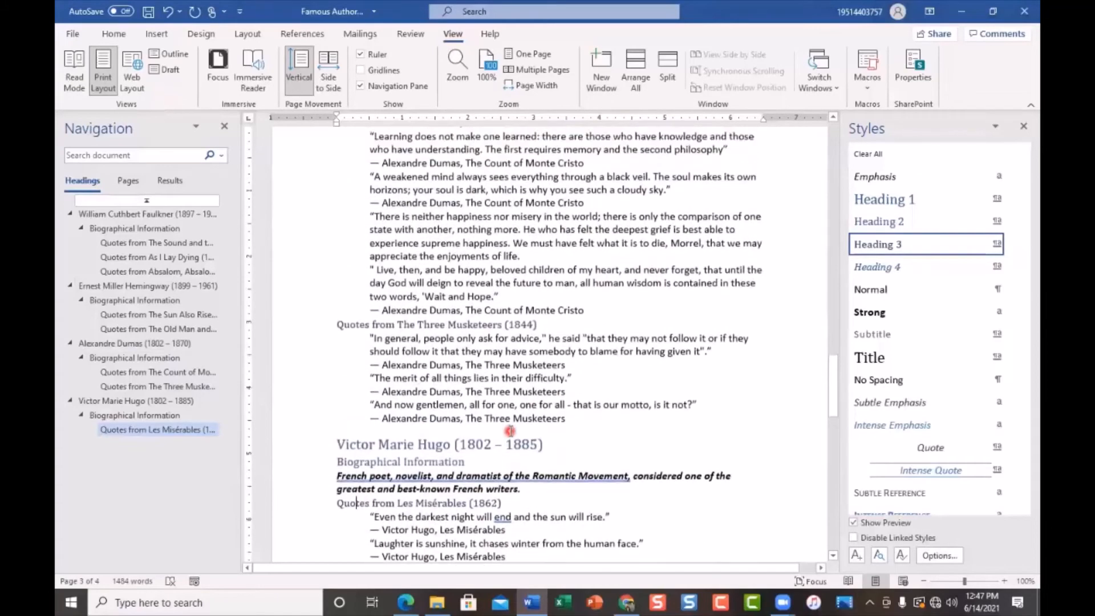
scroll(510, 431, up, 10)
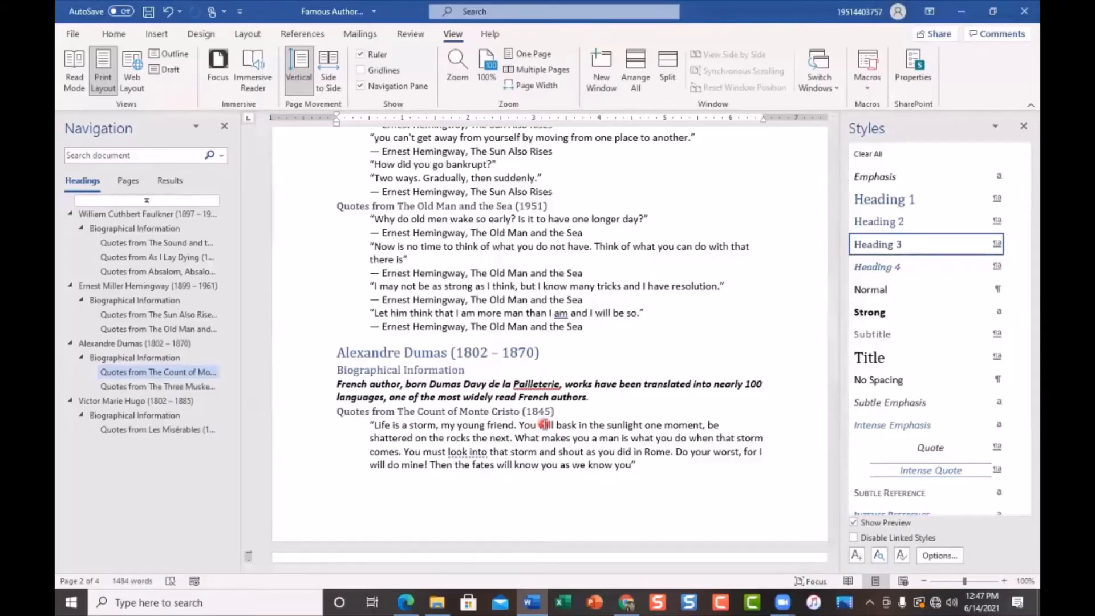
scroll(545, 424, down, 5)
scroll(545, 423, down, 6)
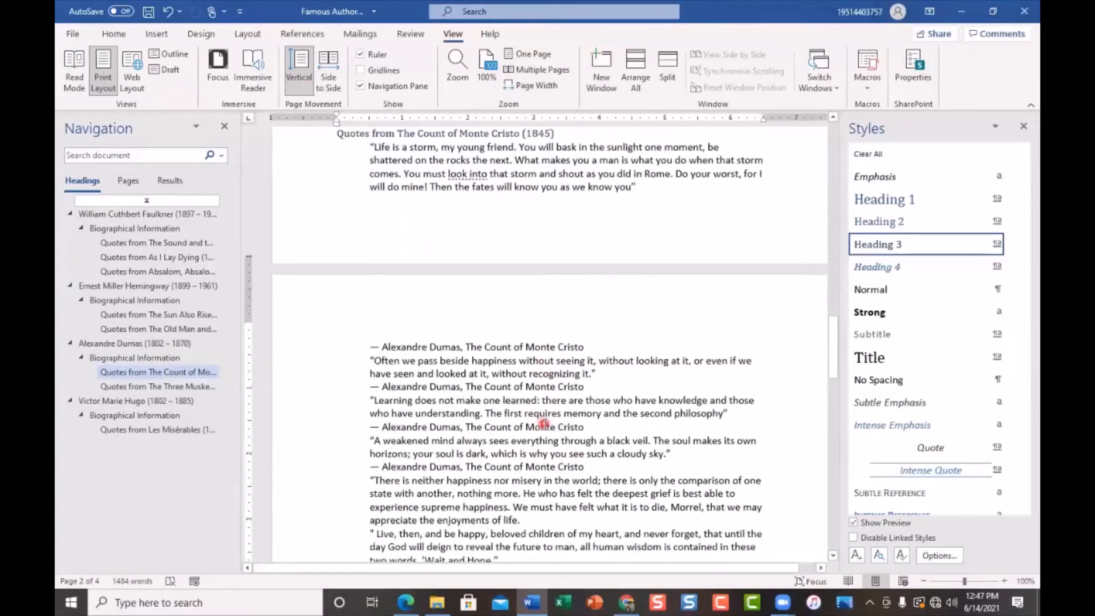
scroll(545, 423, up, 5)
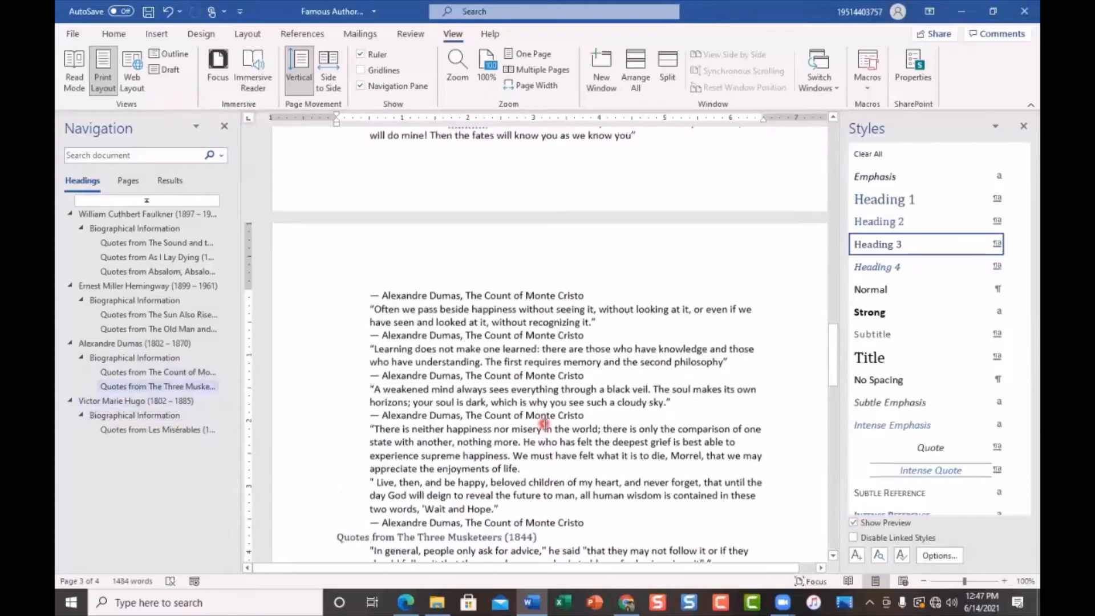
scroll(544, 423, up, 4)
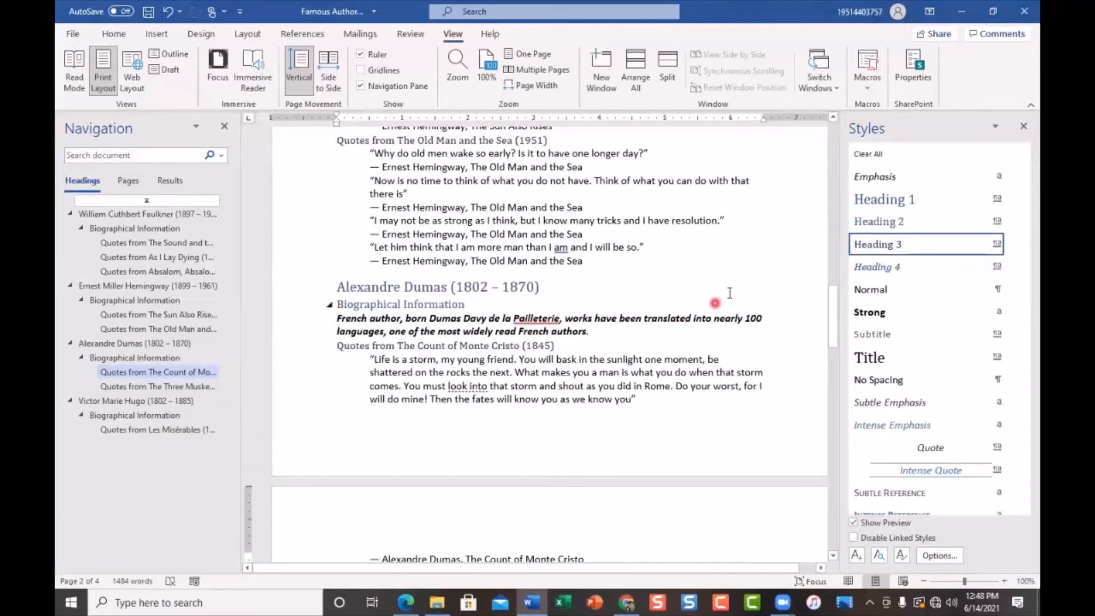
mouse_move(869, 248)
scroll(587, 372, up, 9)
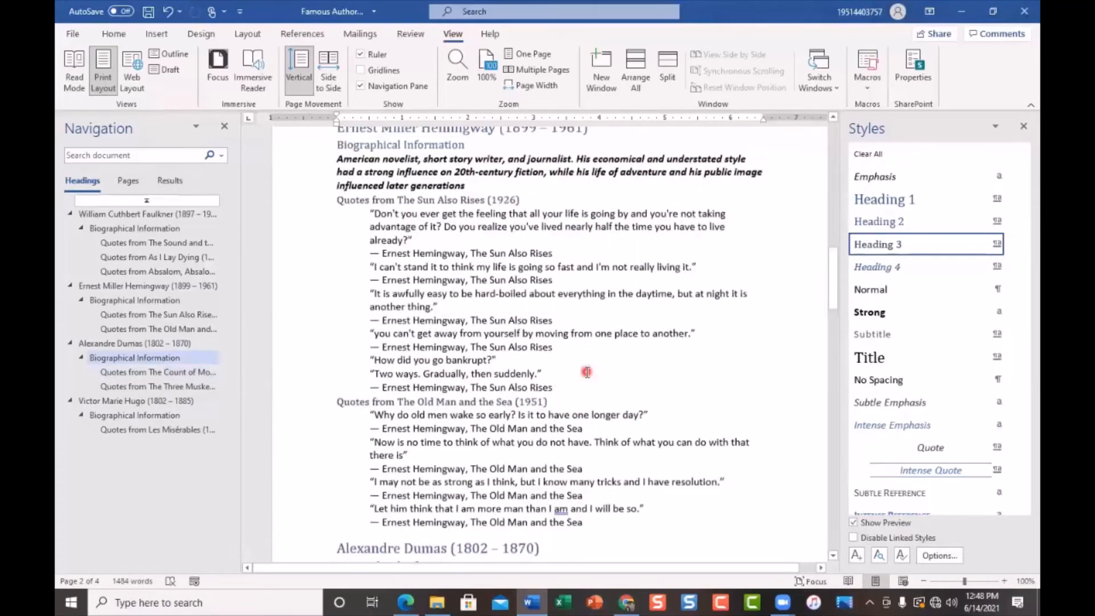
scroll(586, 372, up, 1)
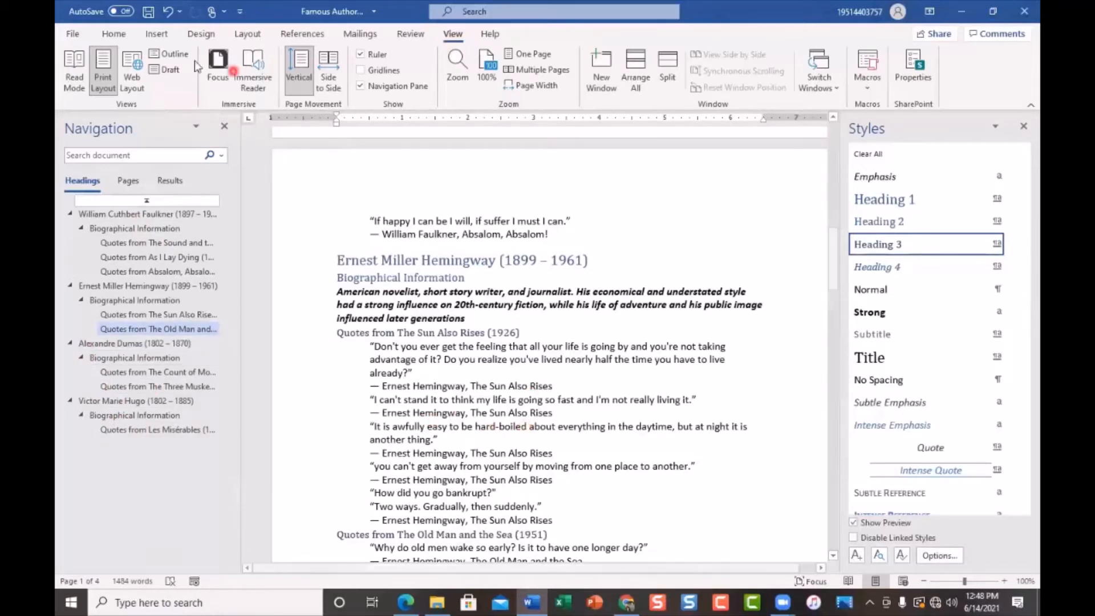
Step: Jump to the William Cuthbert Faulkner heading and examine the built-in style sets offered for the document
click(122, 35)
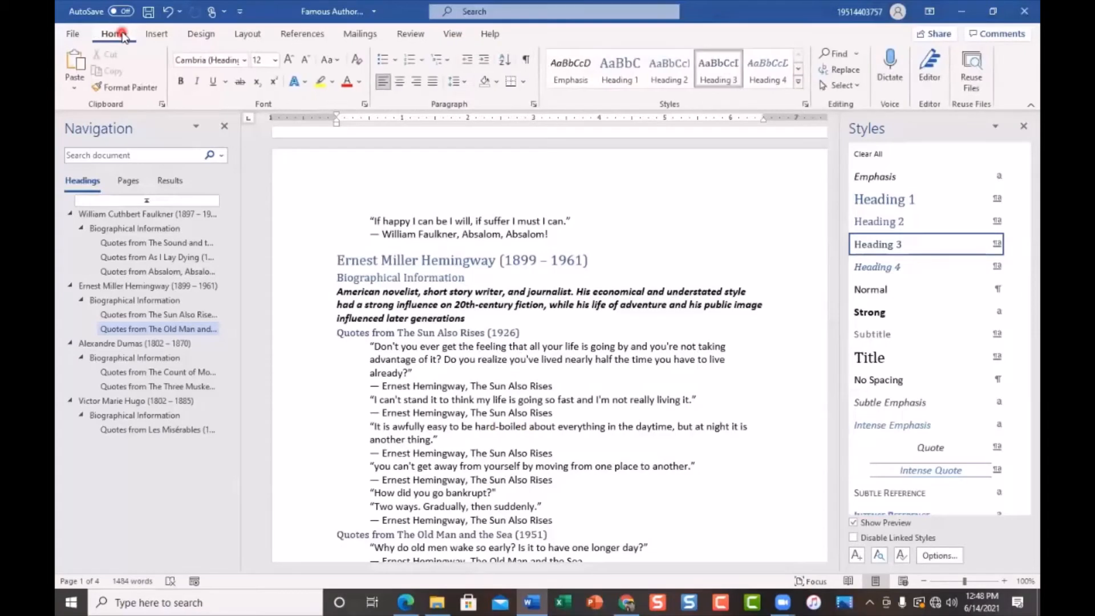
click(659, 130)
click(201, 35)
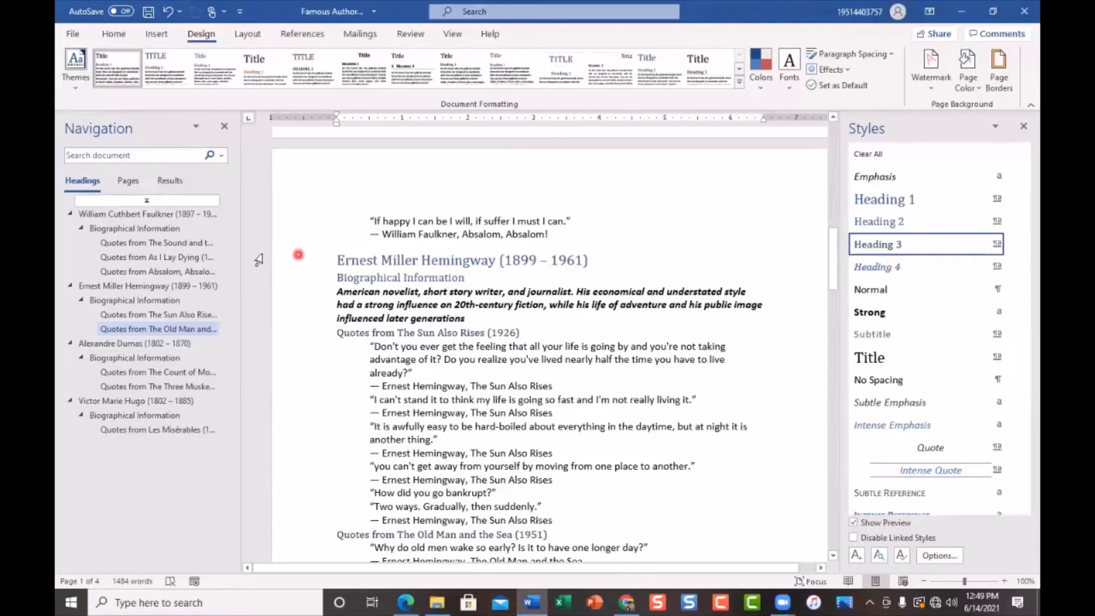
click(137, 215)
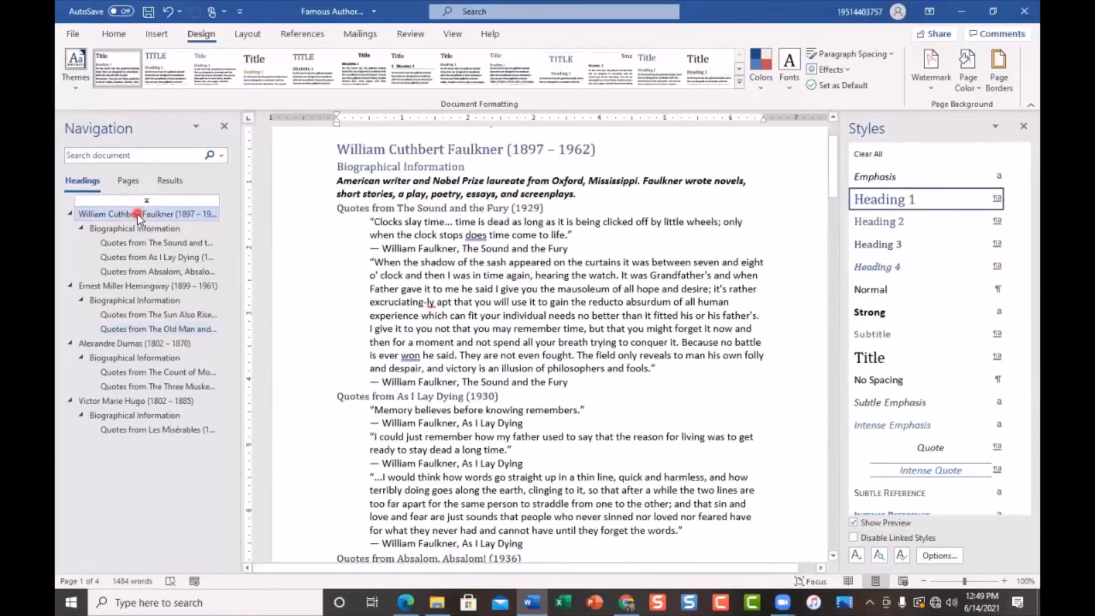
scroll(601, 335, up, 1)
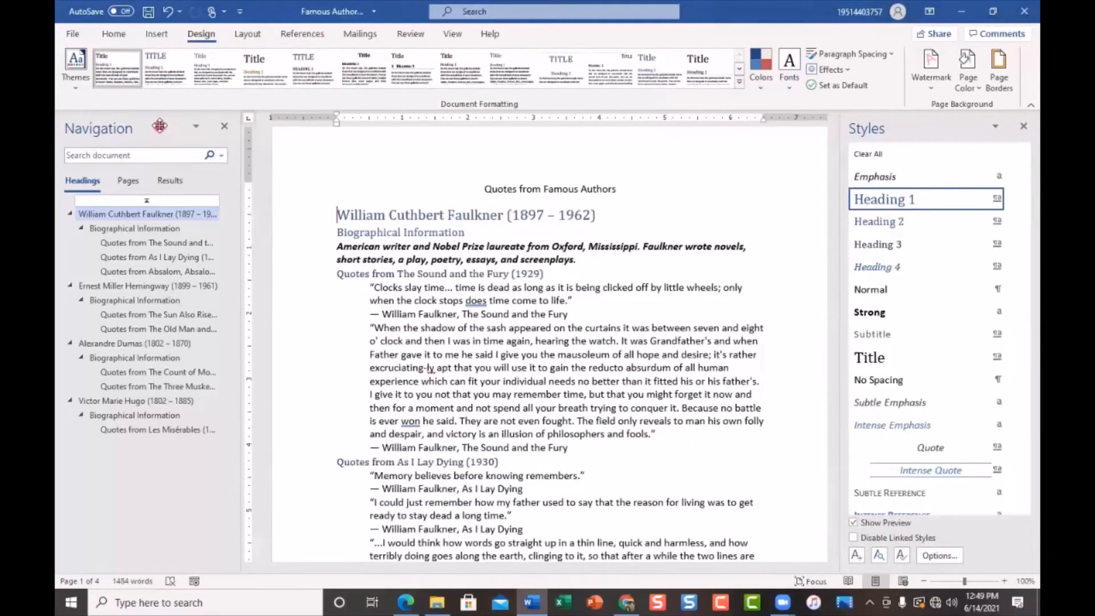
click(163, 70)
click(740, 85)
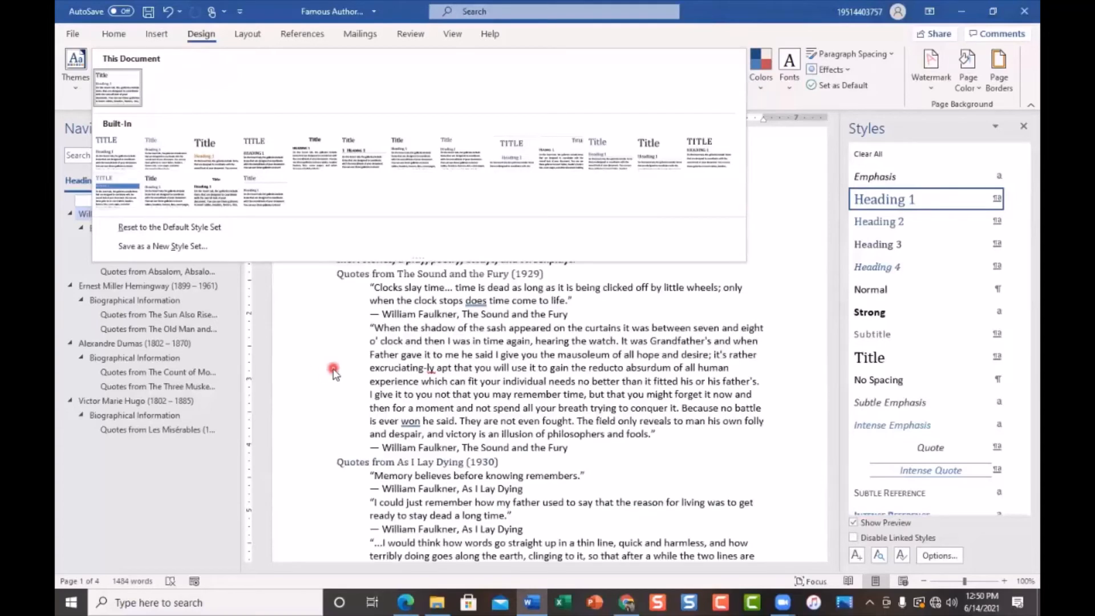
click(509, 238)
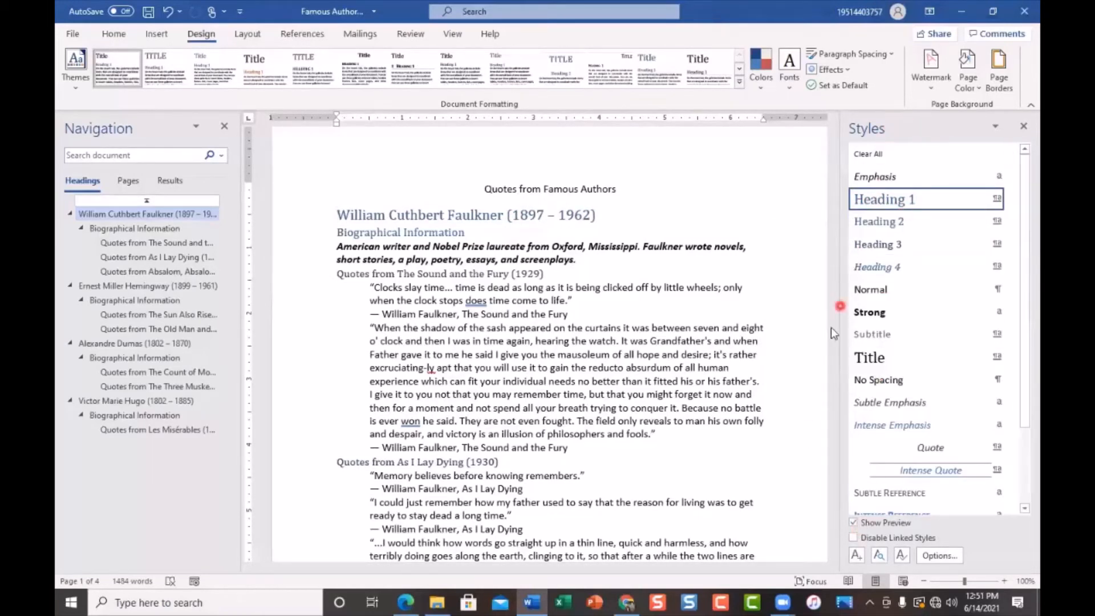
Step: Turn off the style previews in the Styles list, compare the plain list, and turn the previews back on
click(853, 523)
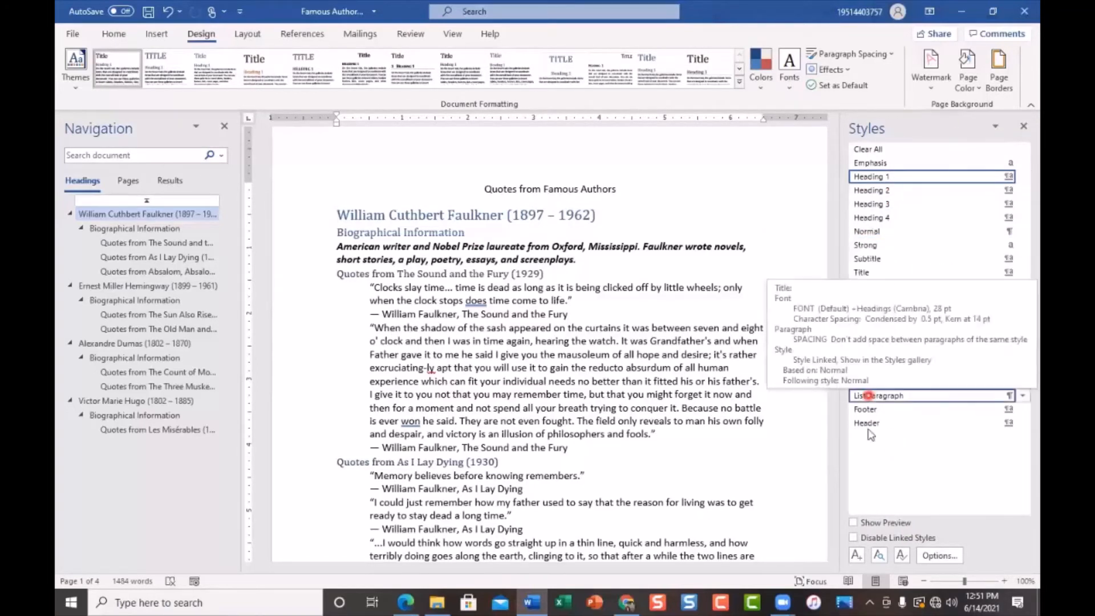
click(853, 523)
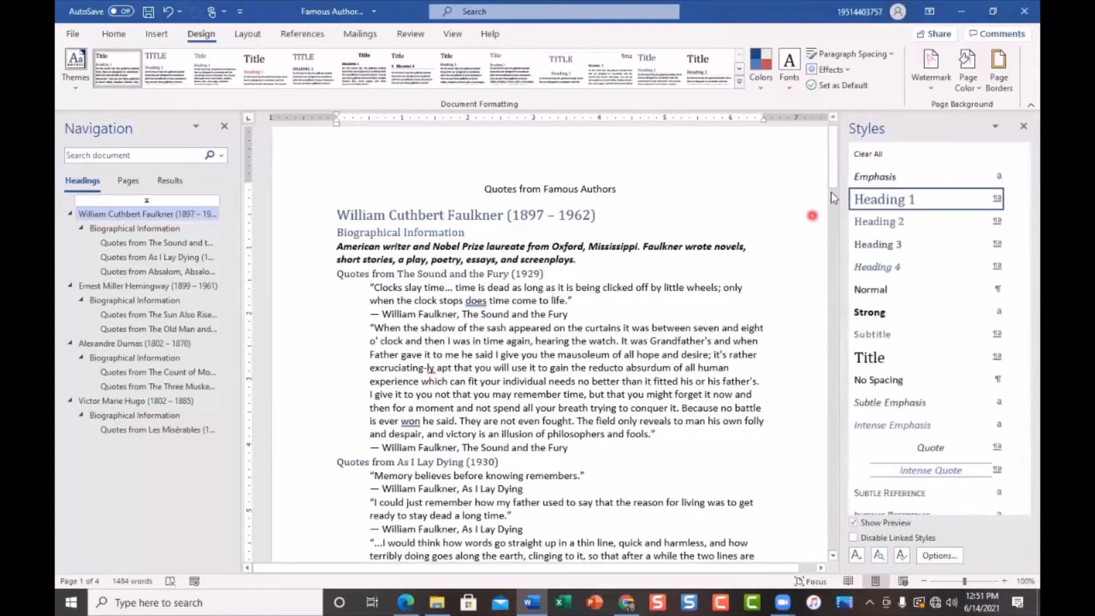
mouse_move(860, 200)
Step: Apply the Shaded style set to the document and check its headings down to the Hemingway section
click(739, 83)
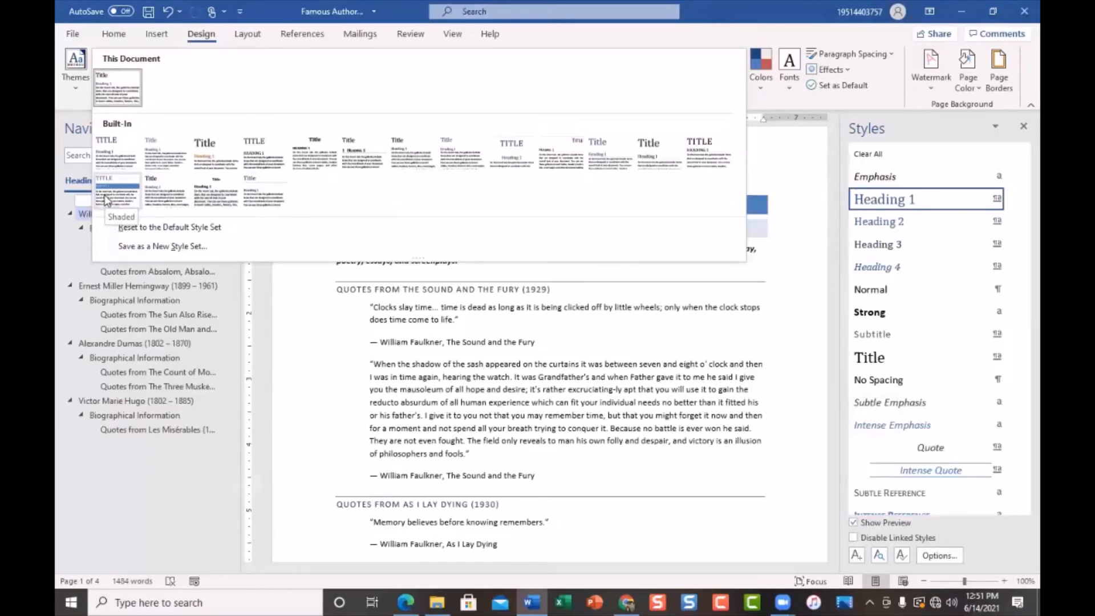
click(105, 200)
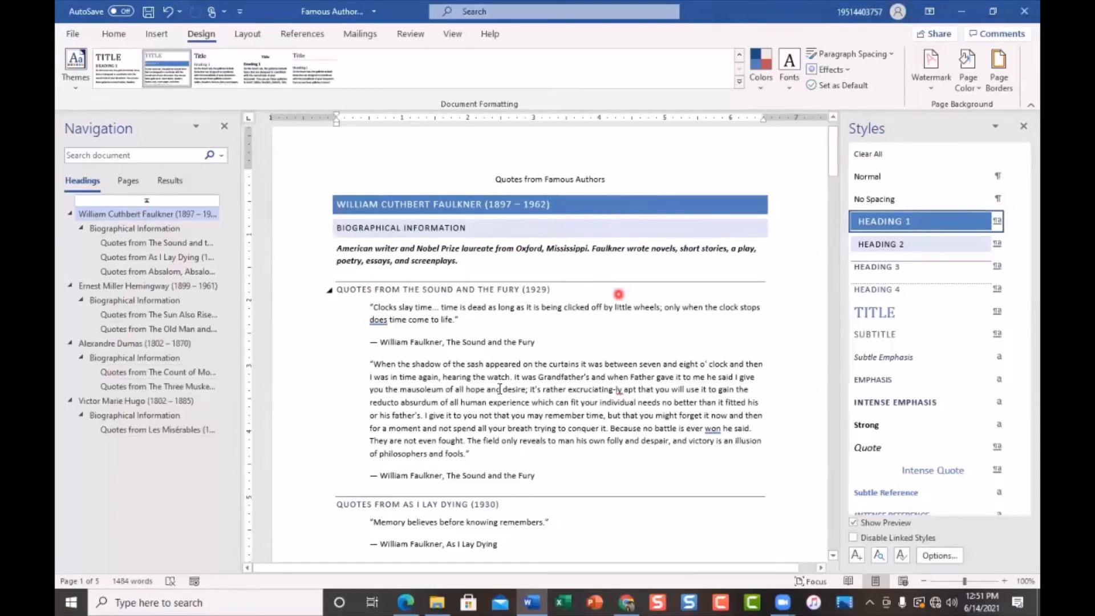
scroll(539, 459, down, 7)
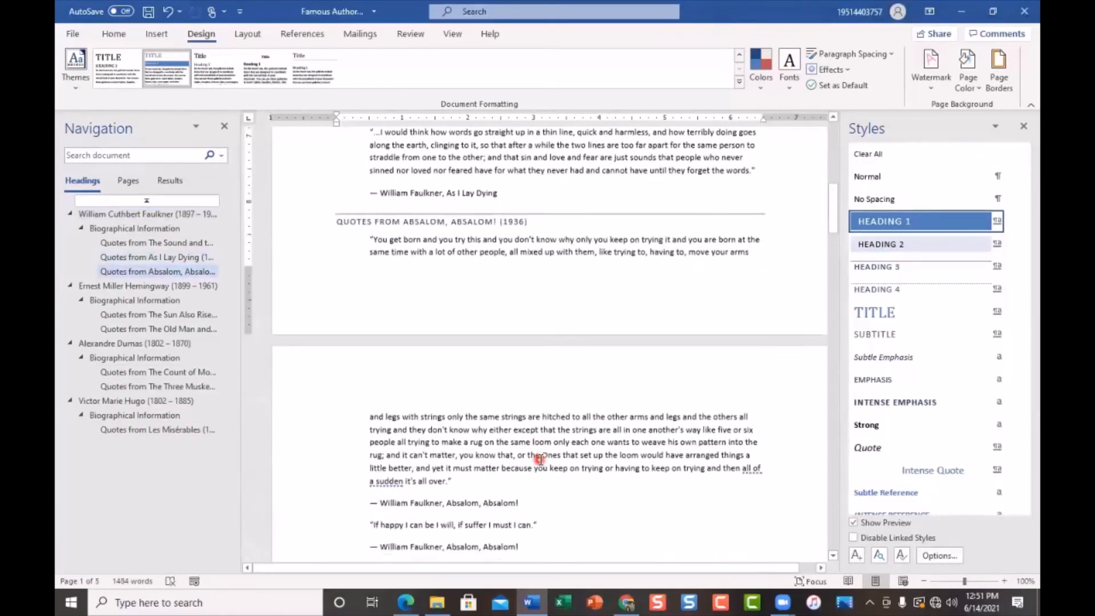
scroll(539, 458, down, 5)
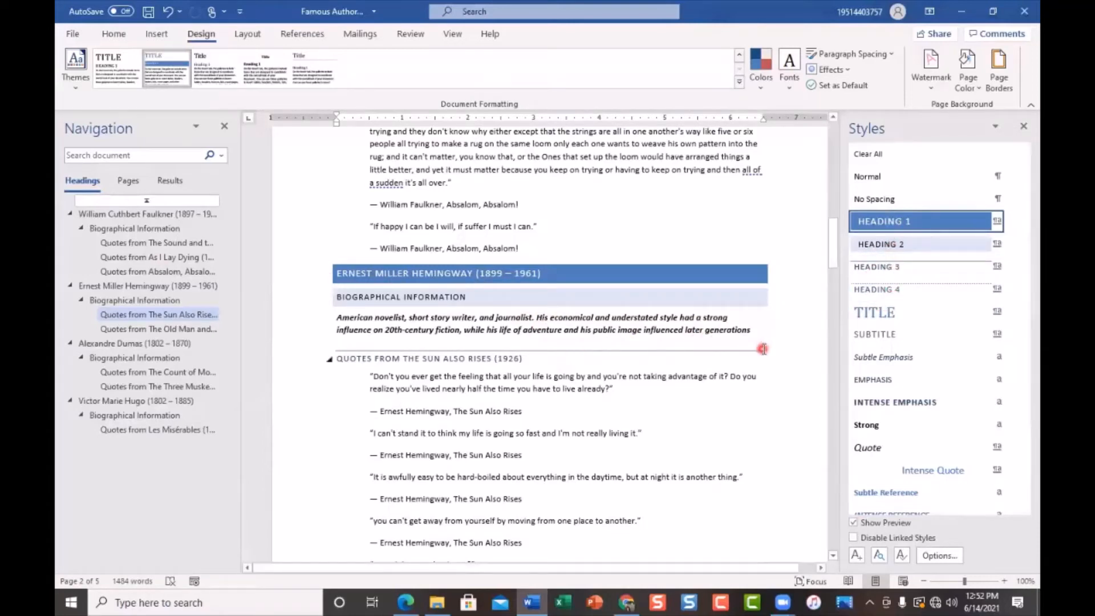
Step: Undo the Shaded style set to compare the original headings, and restore it
click(158, 83)
click(168, 14)
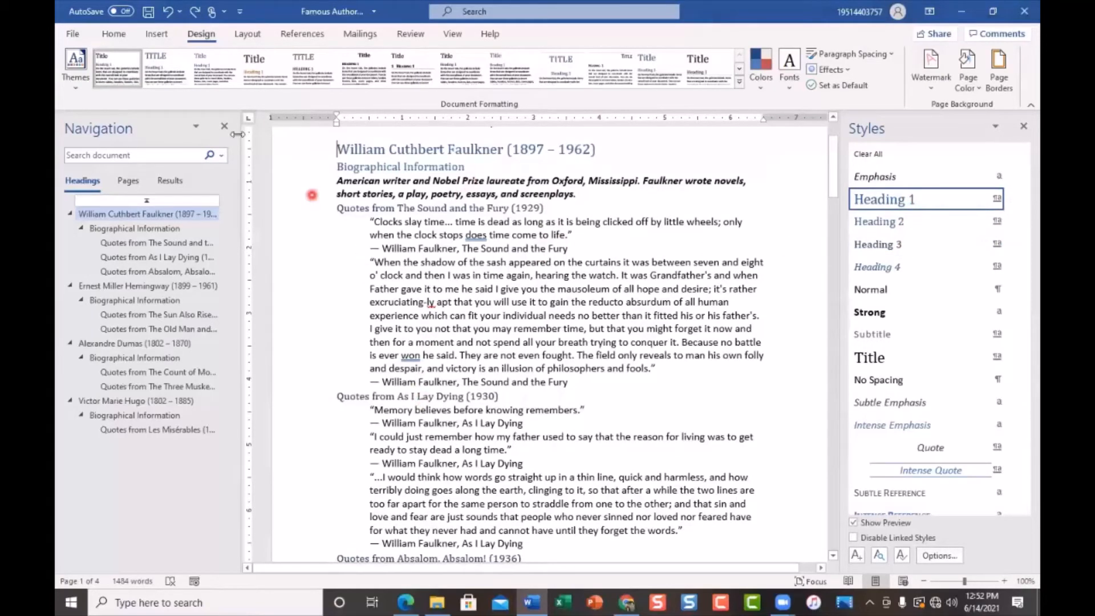
click(211, 11)
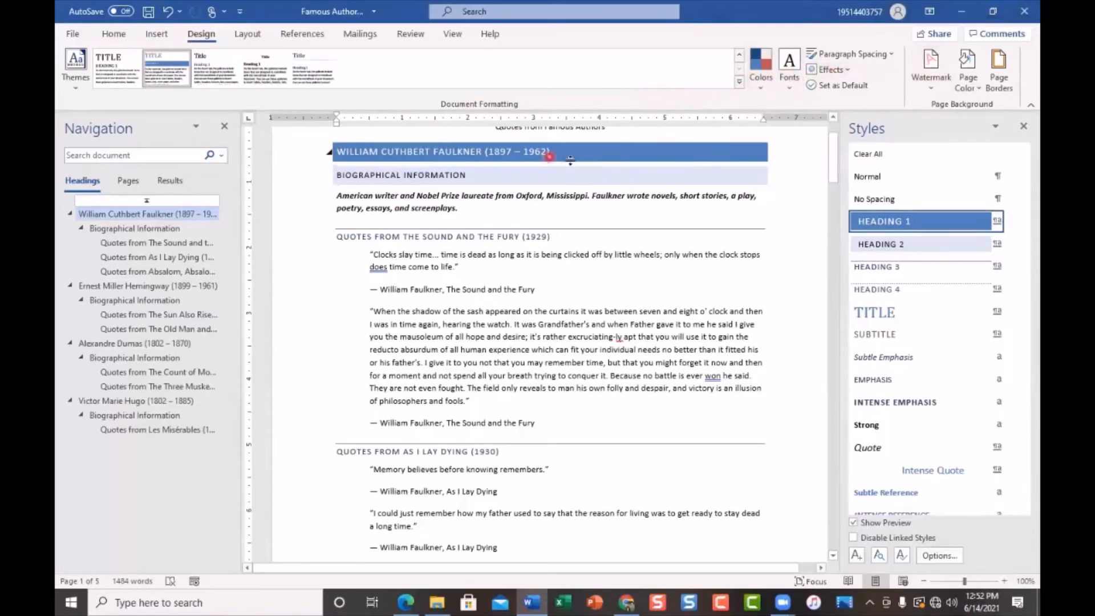
Step: Examine the theme color schemes and preview theme font sets such as Franklin Gothic and Garamond on the document
click(762, 92)
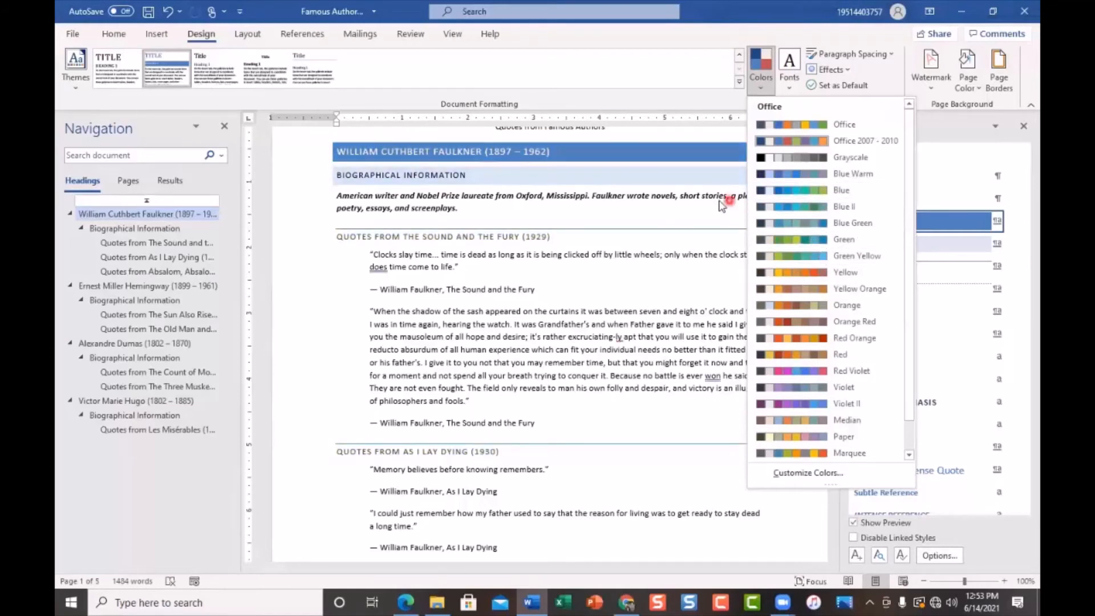
click(763, 91)
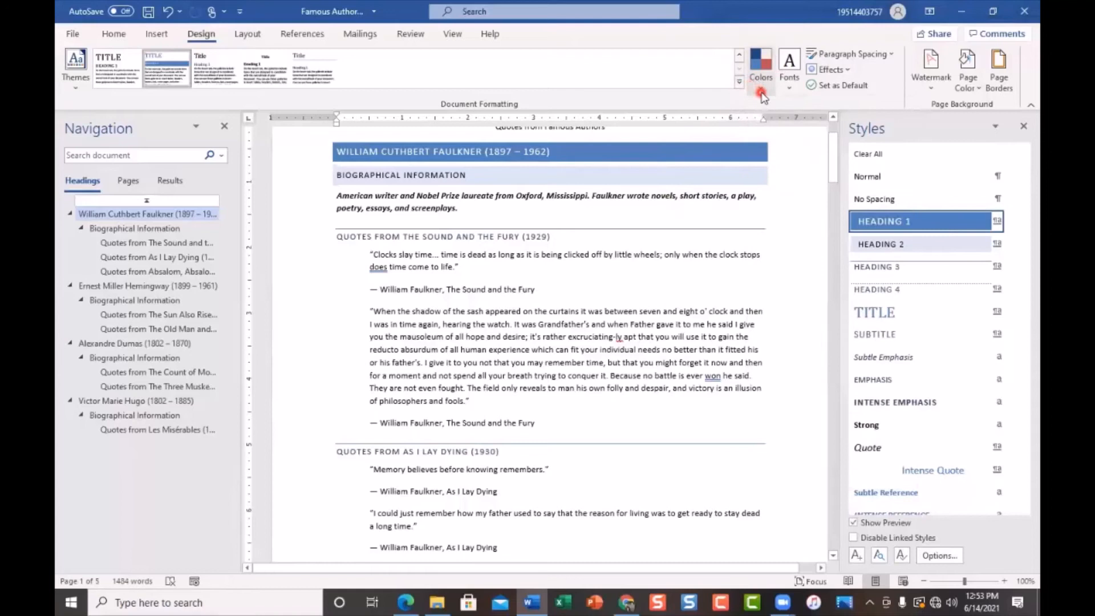
click(791, 91)
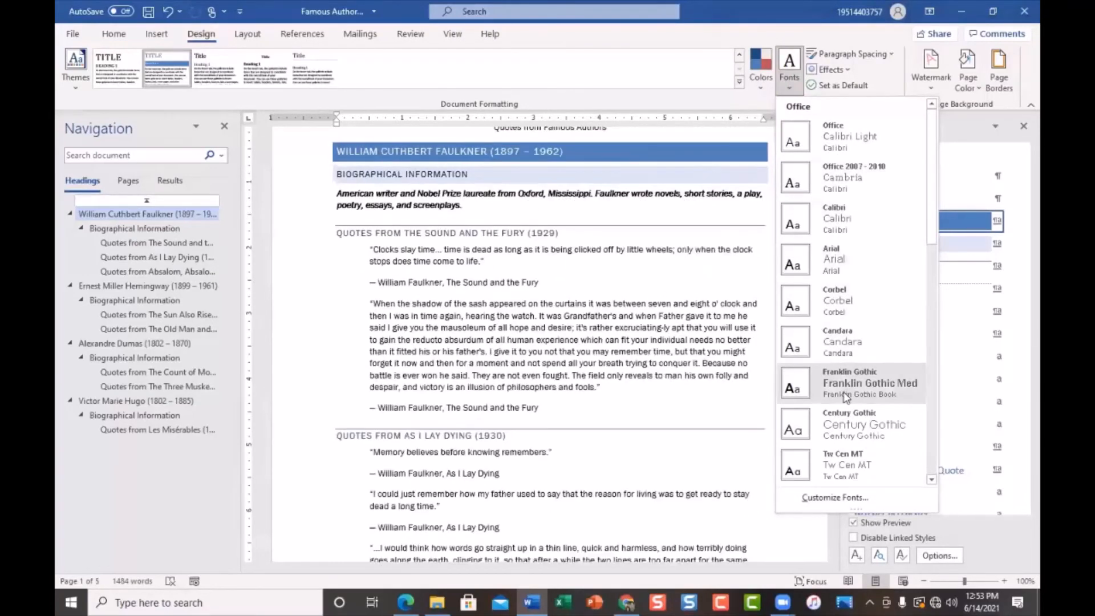
scroll(835, 416, down, 3)
scroll(835, 416, down, 3)
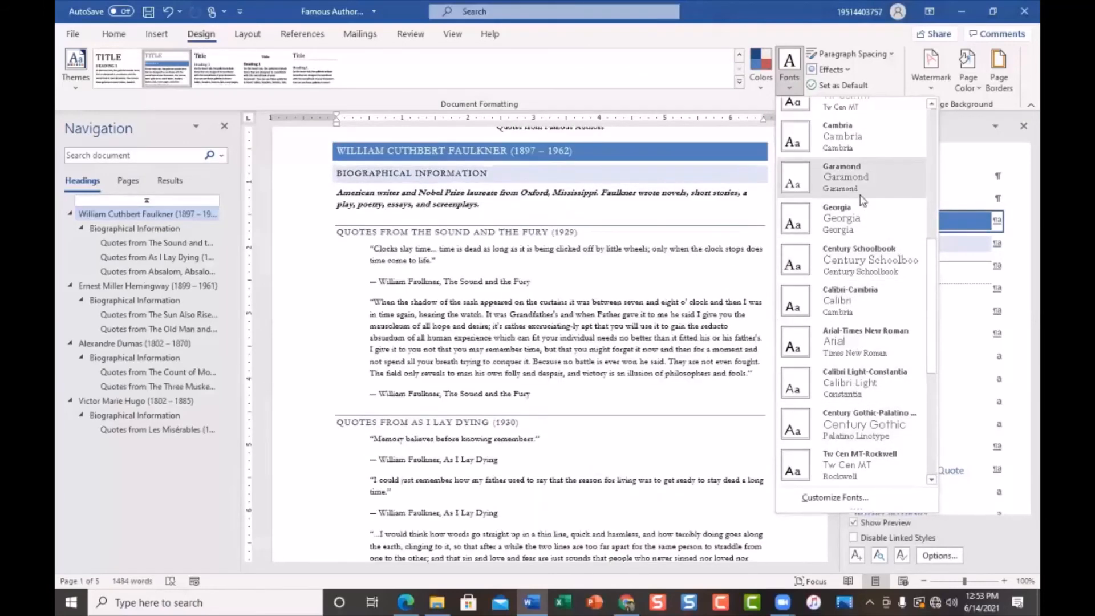
click(792, 74)
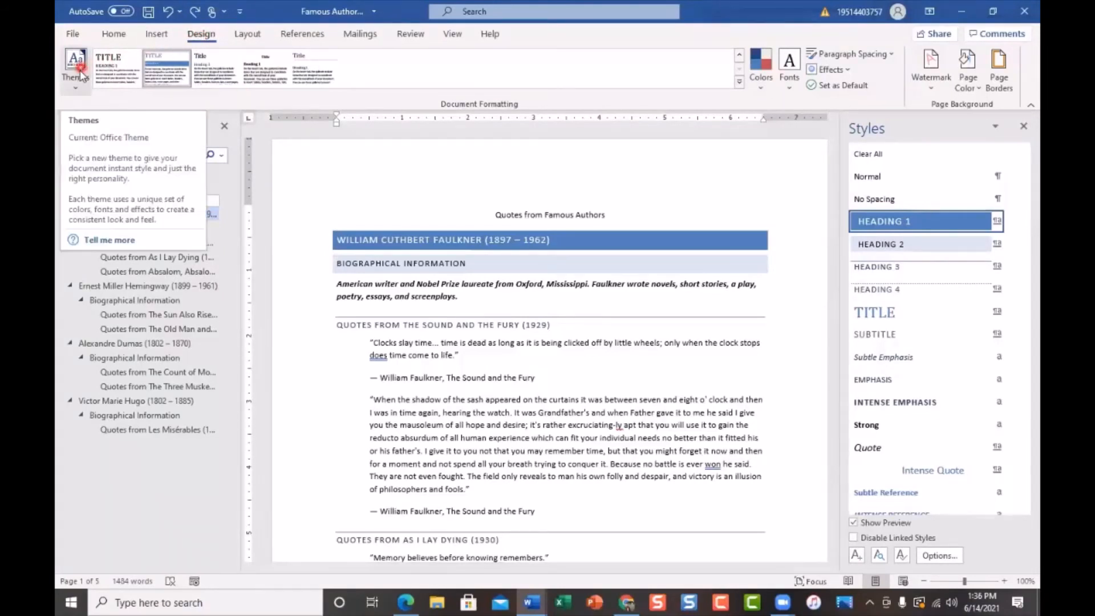
Step: Apply the Savon theme to the document and inspect the Heading 1 style's formatting details
click(78, 90)
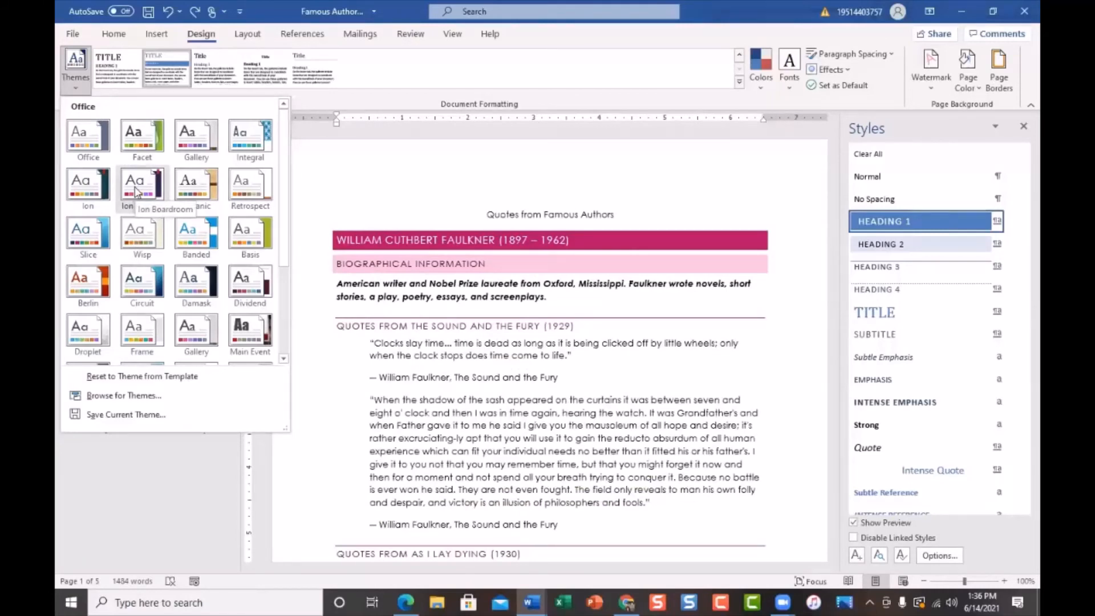
scroll(137, 192, down, 3)
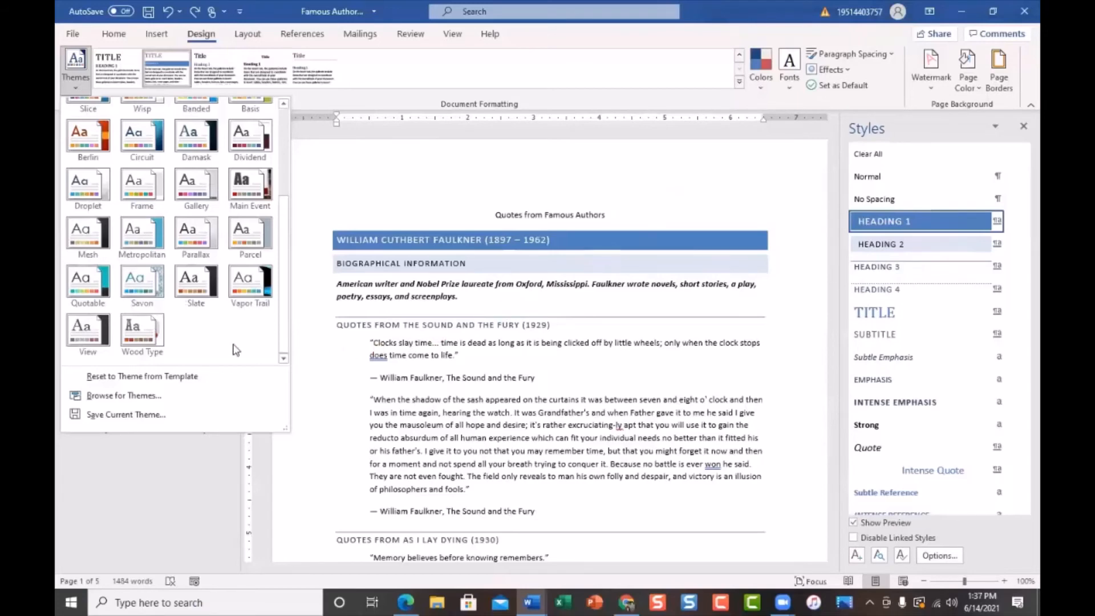
click(149, 293)
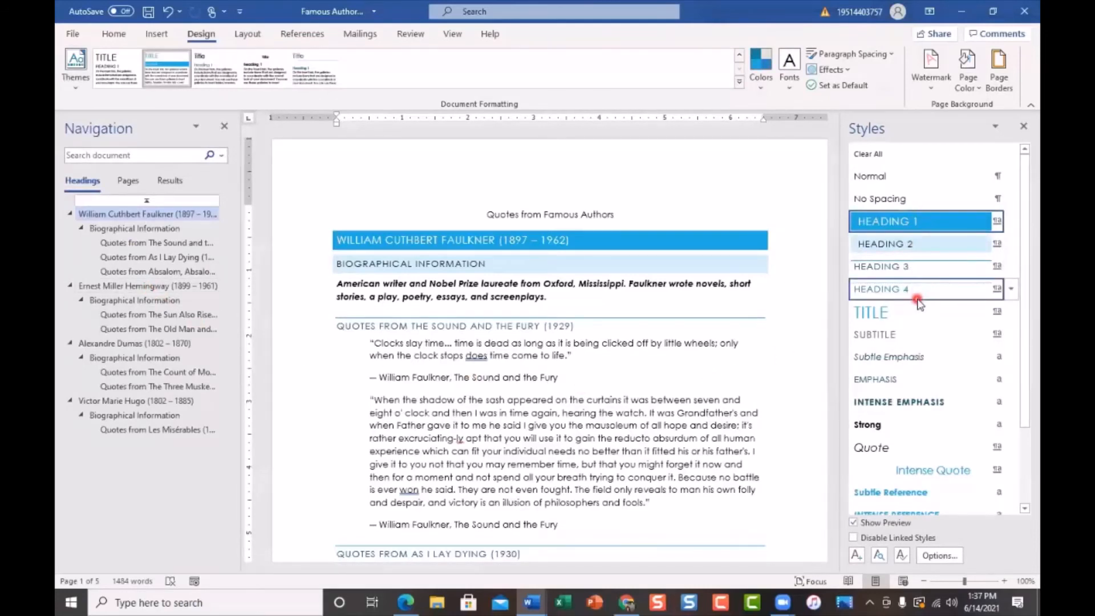
mouse_move(923, 222)
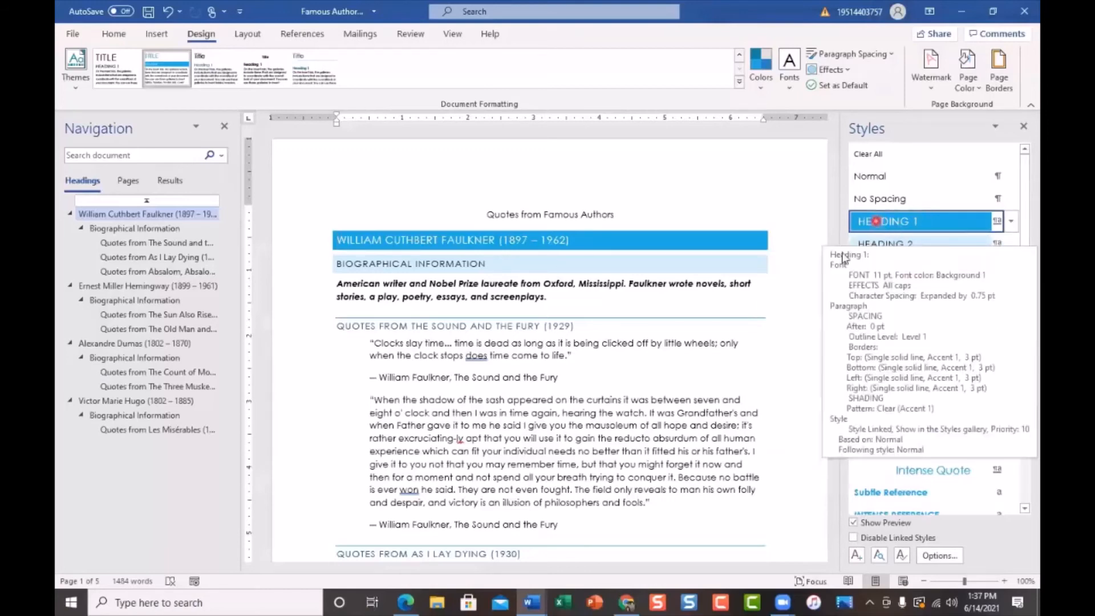
mouse_move(895, 251)
mouse_move(858, 223)
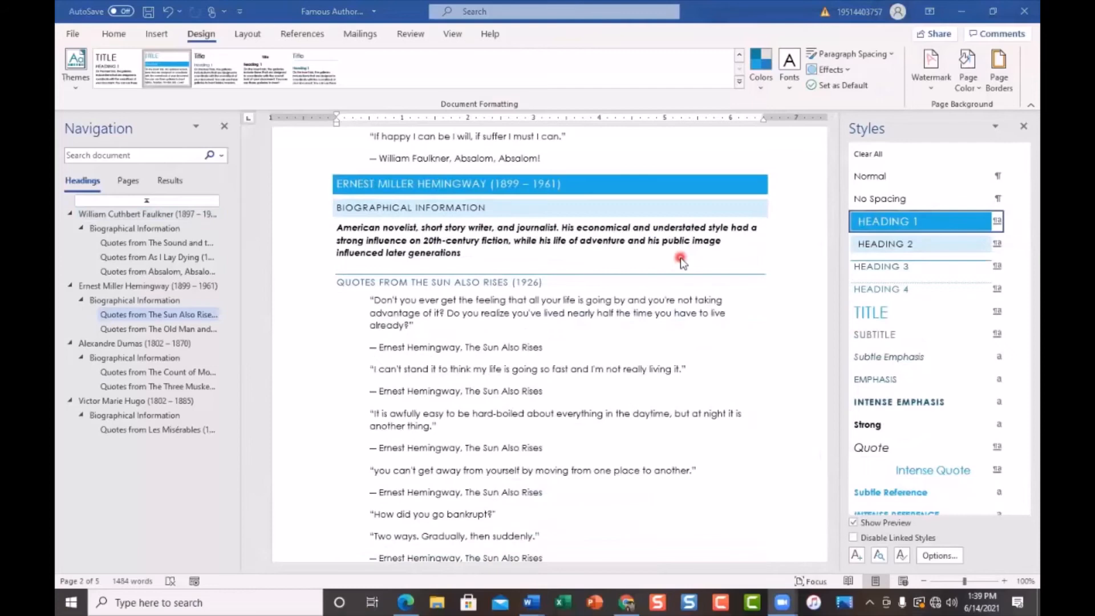
Step: Review the themed headings and quotes from the start of the Faulkner section through to the Hemingway section
click(736, 274)
scroll(564, 340, up, 9)
scroll(563, 340, up, 10)
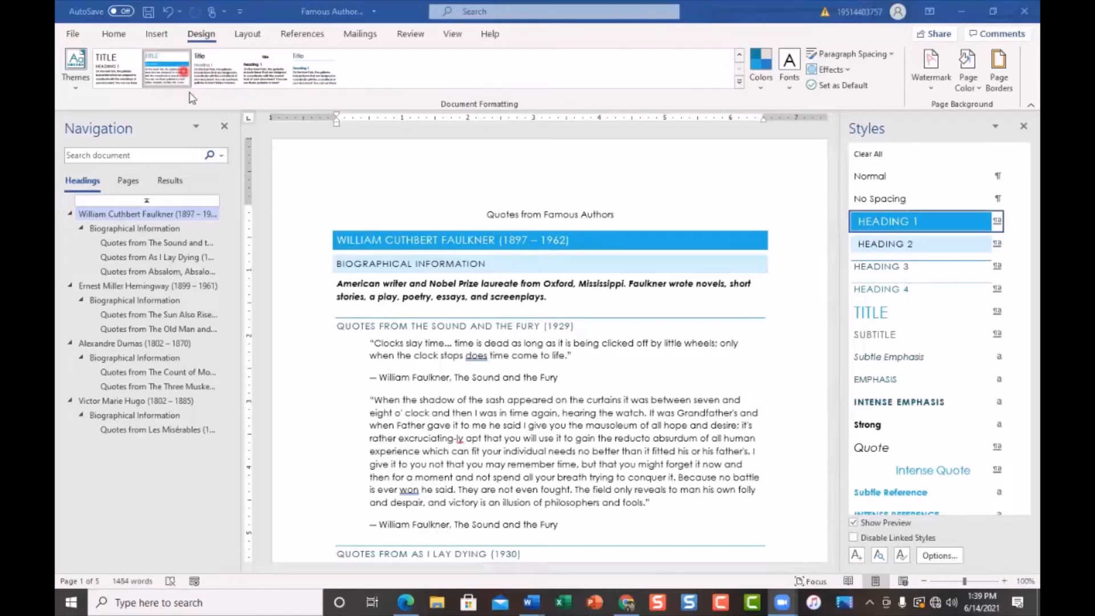
click(728, 266)
click(634, 249)
scroll(513, 337, down, 3)
scroll(489, 491, down, 18)
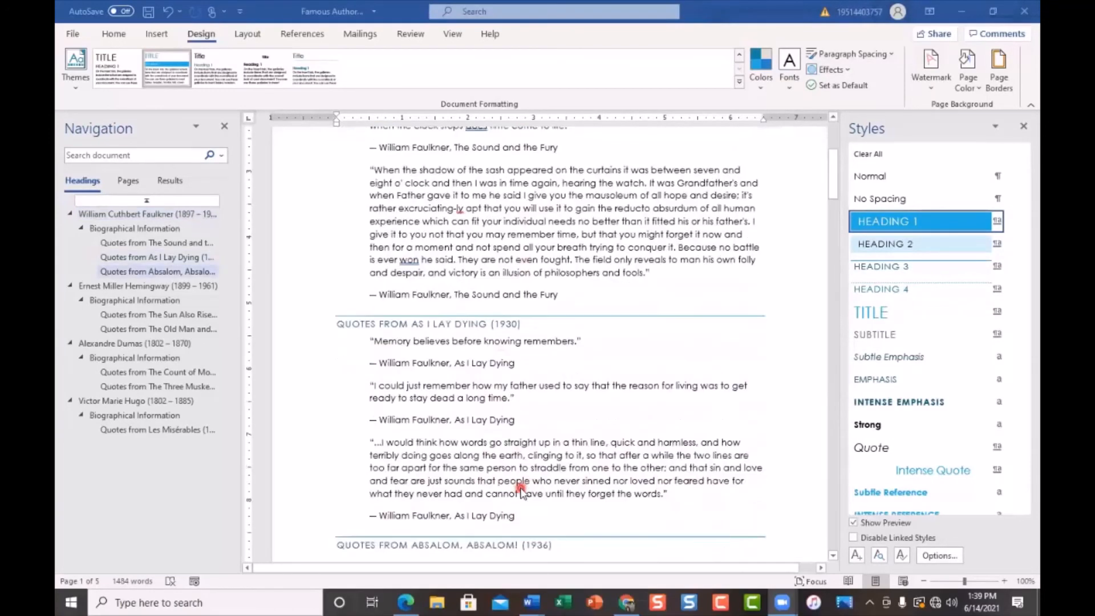
scroll(521, 489, down, 4)
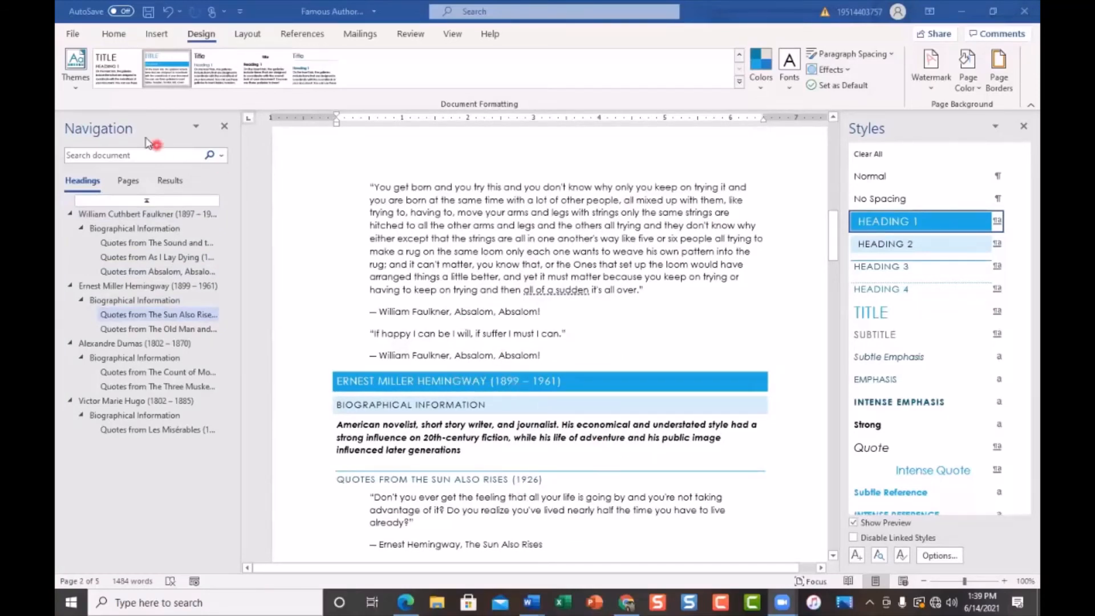
Step: Examine the available document themes again alongside the Faulkner headings on the first page, keeping Savon
click(73, 94)
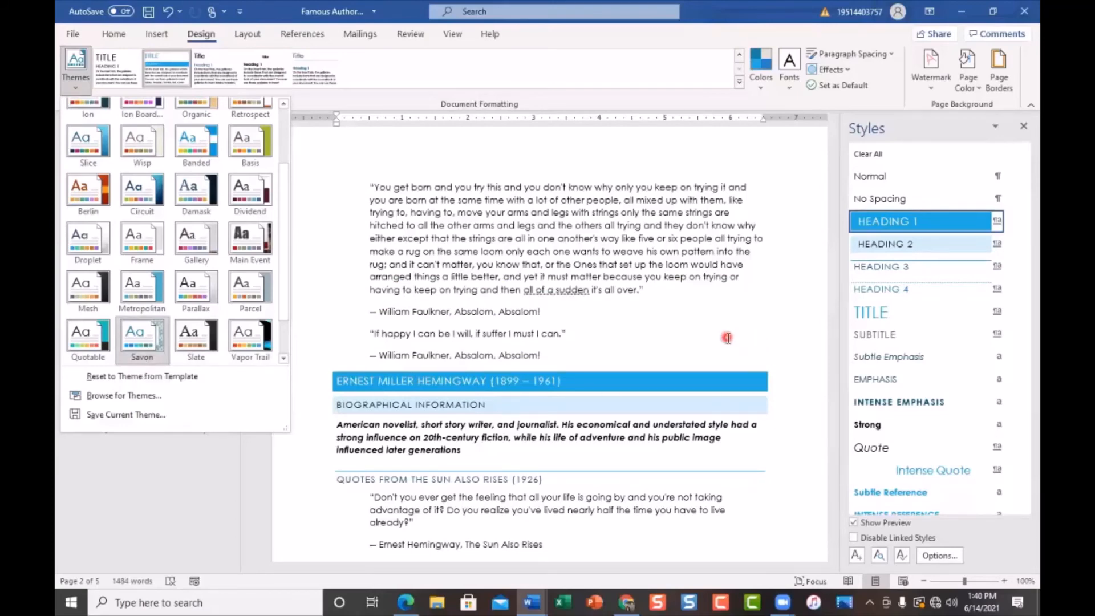
scroll(713, 354, up, 3)
scroll(695, 364, up, 10)
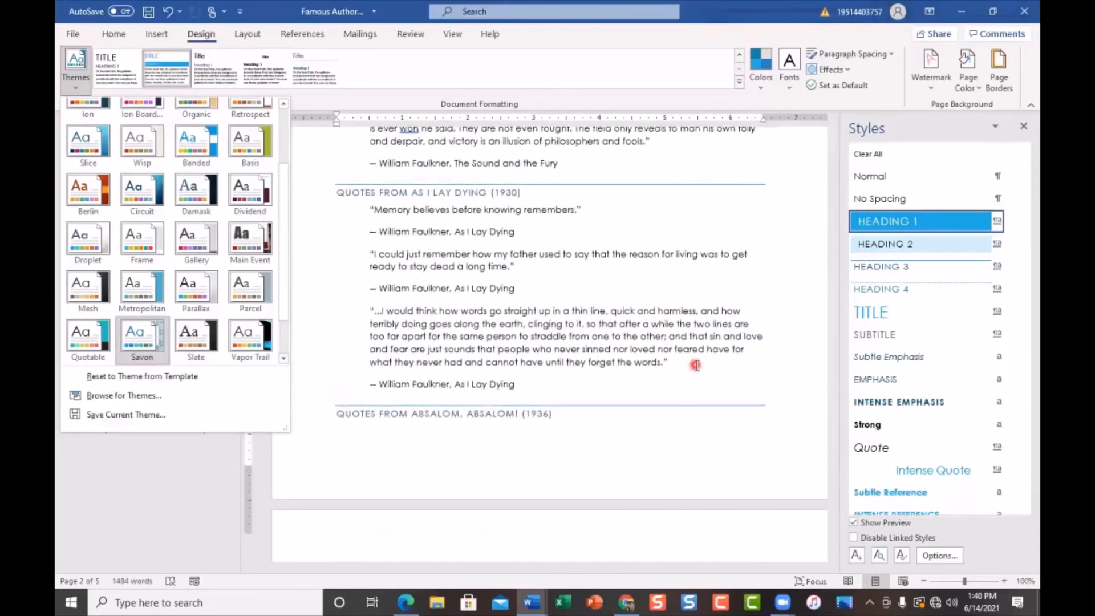
scroll(695, 364, up, 2)
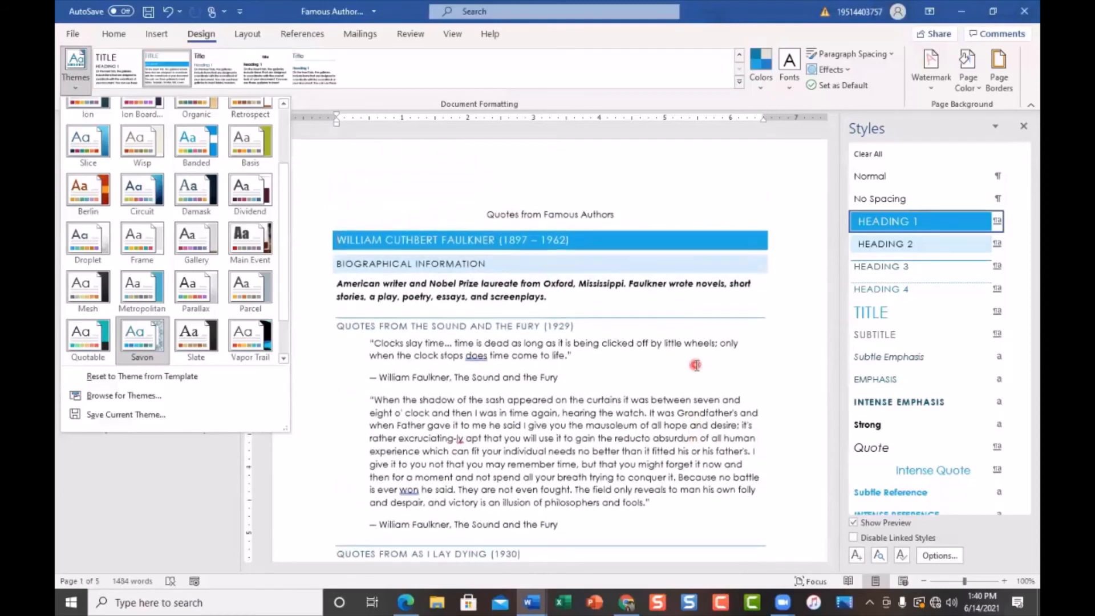
scroll(695, 365, down, 1)
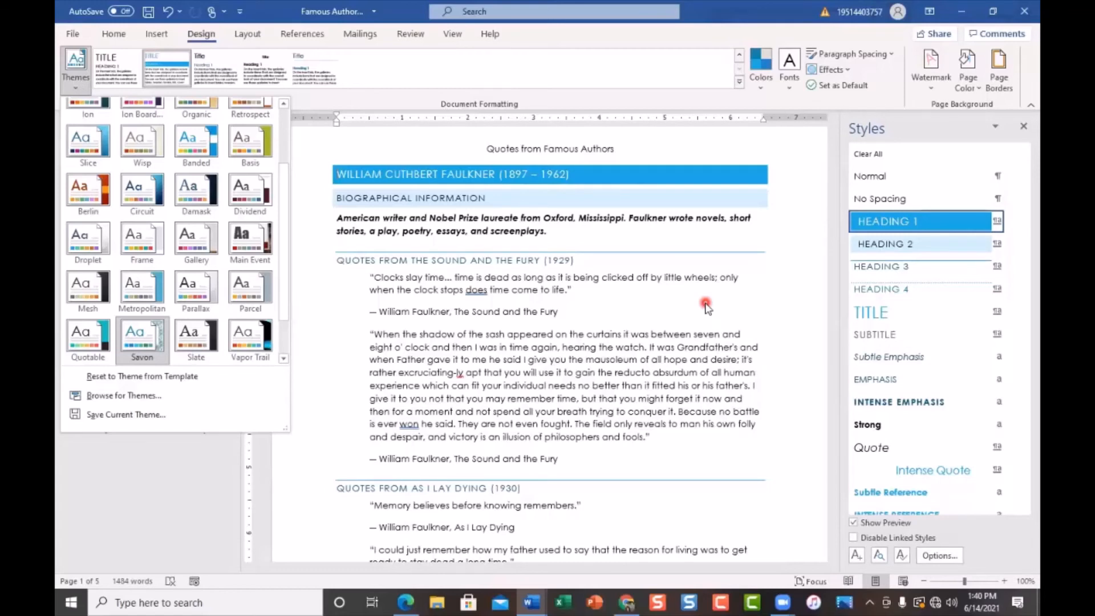
click(742, 244)
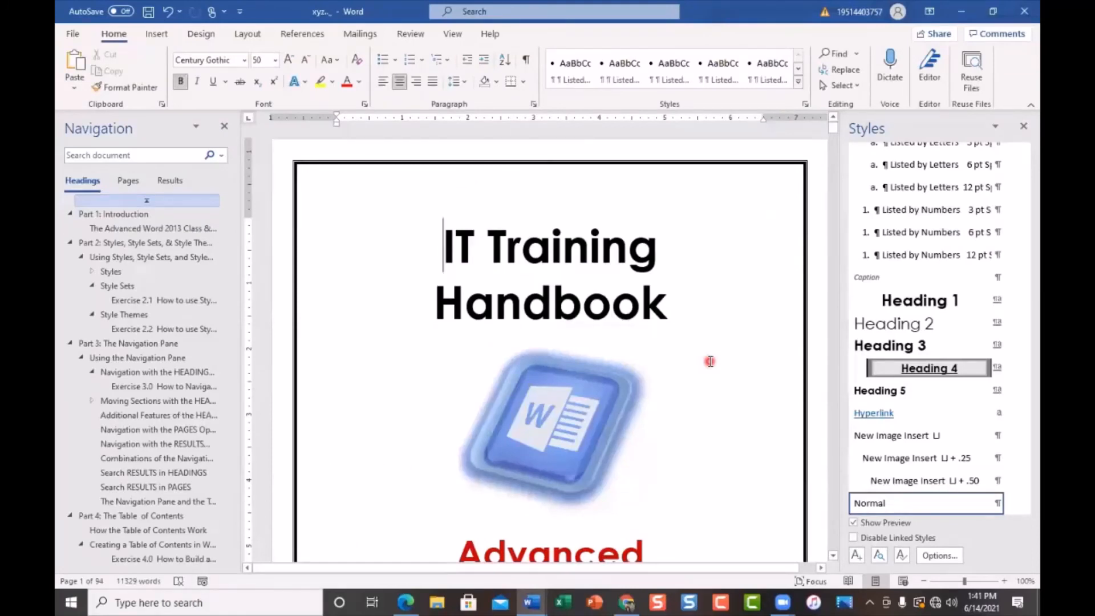
Step: Review the handbook's cover page and copyright page through to the start of its Table of Contents
scroll(710, 361, down, 5)
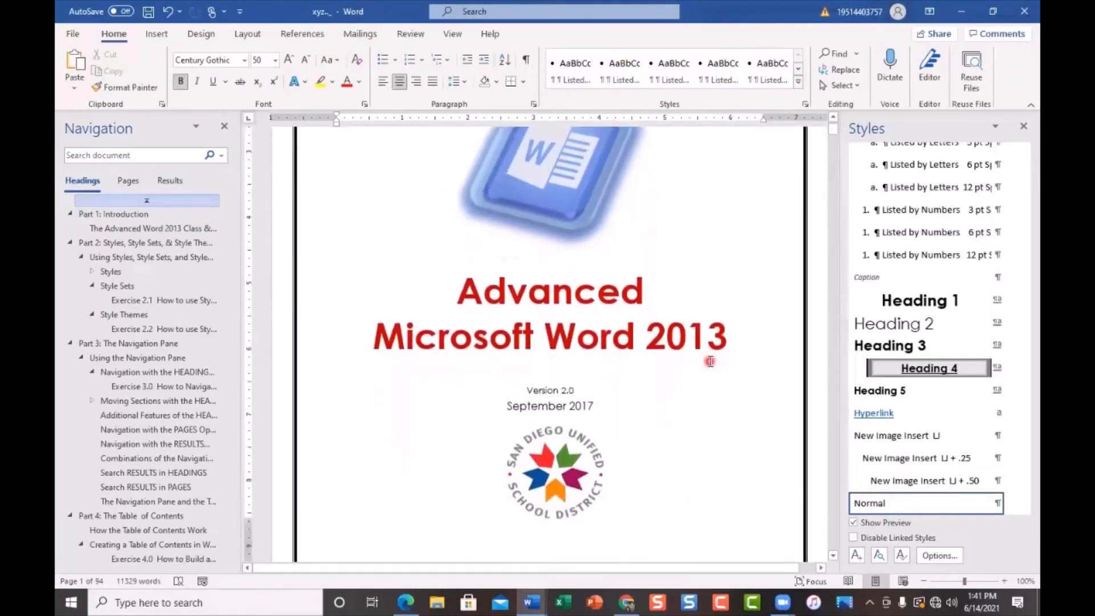
scroll(710, 361, up, 4)
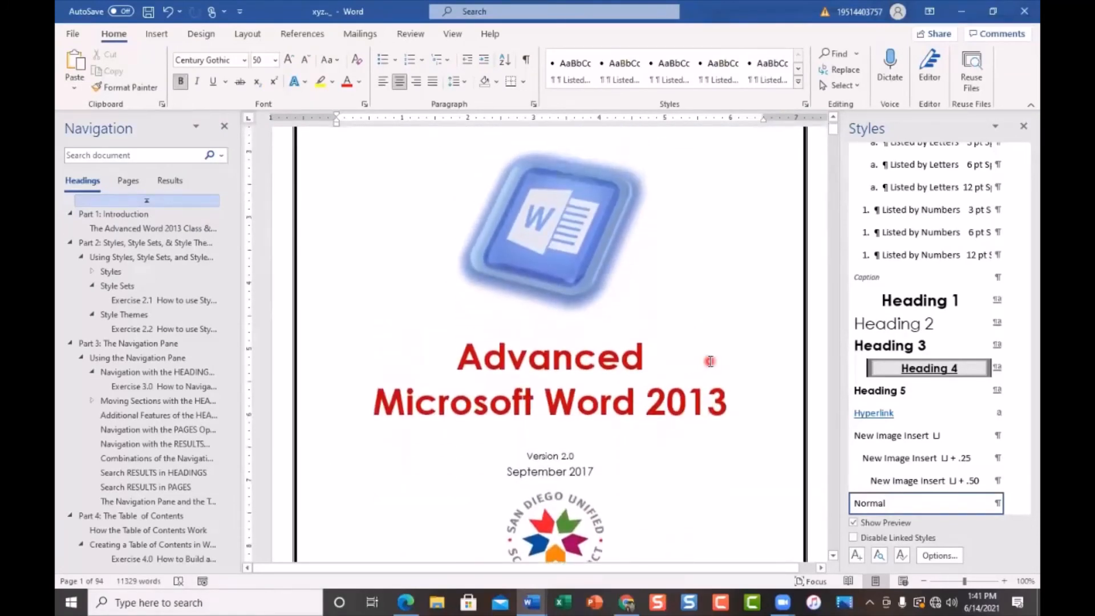
scroll(710, 361, down, 5)
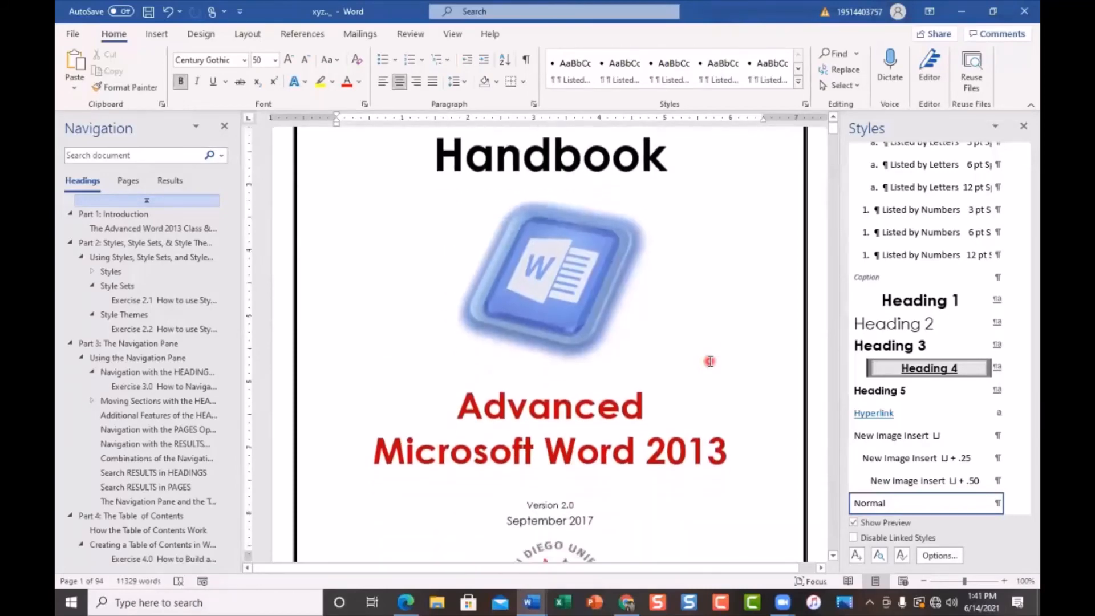
scroll(710, 361, down, 7)
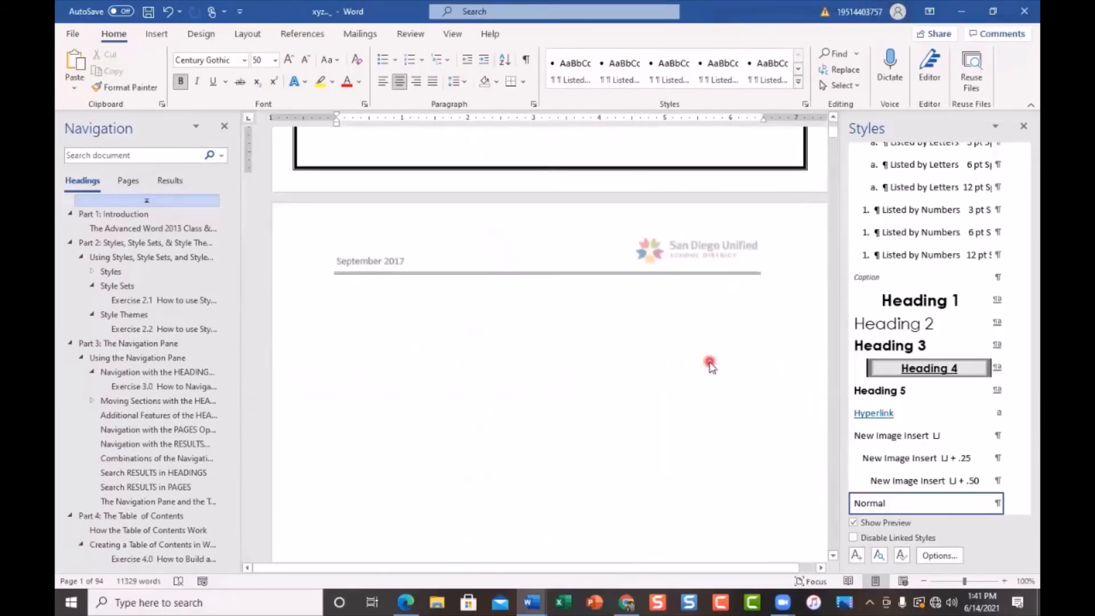
scroll(710, 361, down, 6)
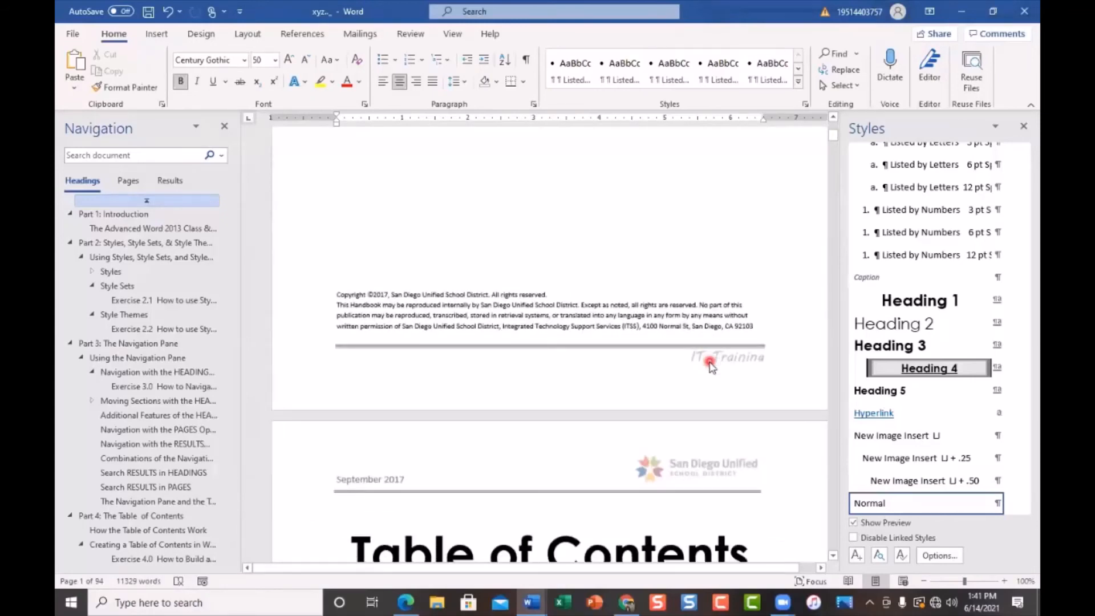
scroll(710, 365, down, 2)
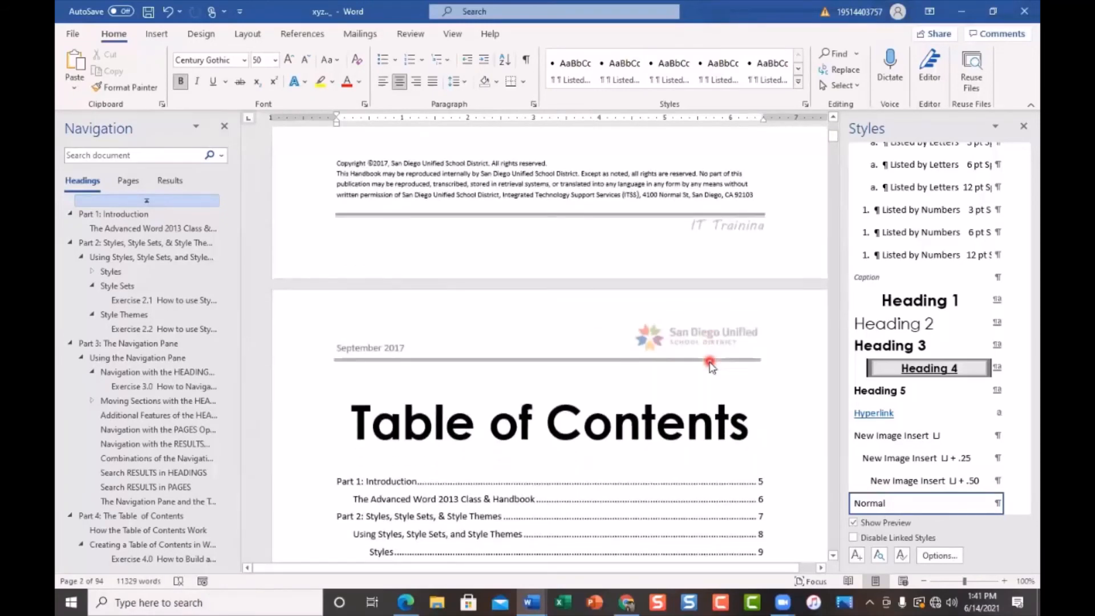
scroll(710, 364, down, 1)
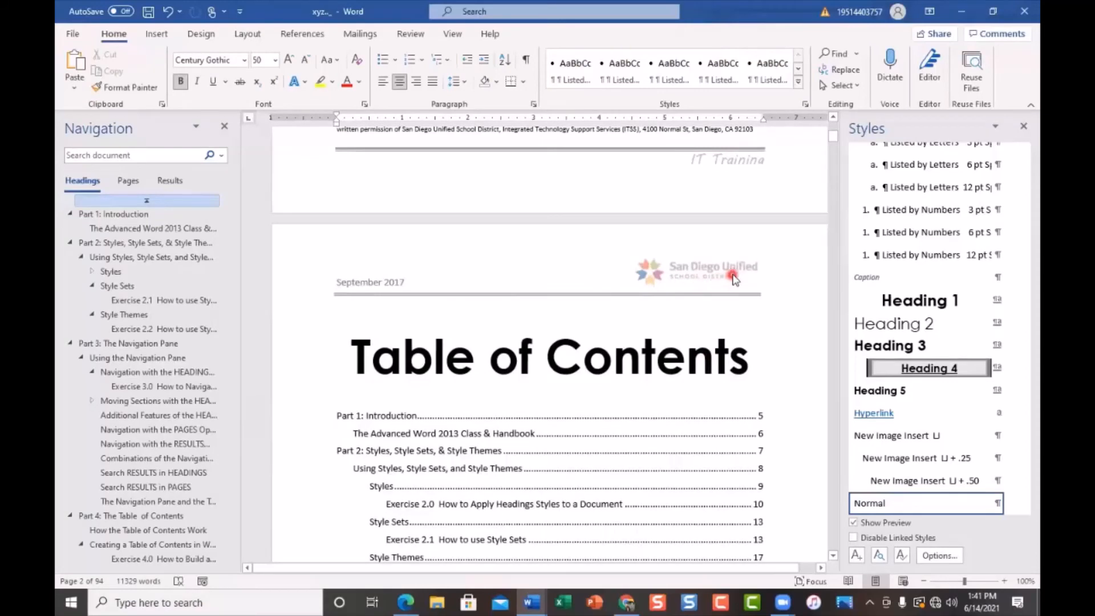
Step: Review the Table of Contents entries and the Part 1: Introduction pages through to the class and handbook topic lists
scroll(741, 274, down, 4)
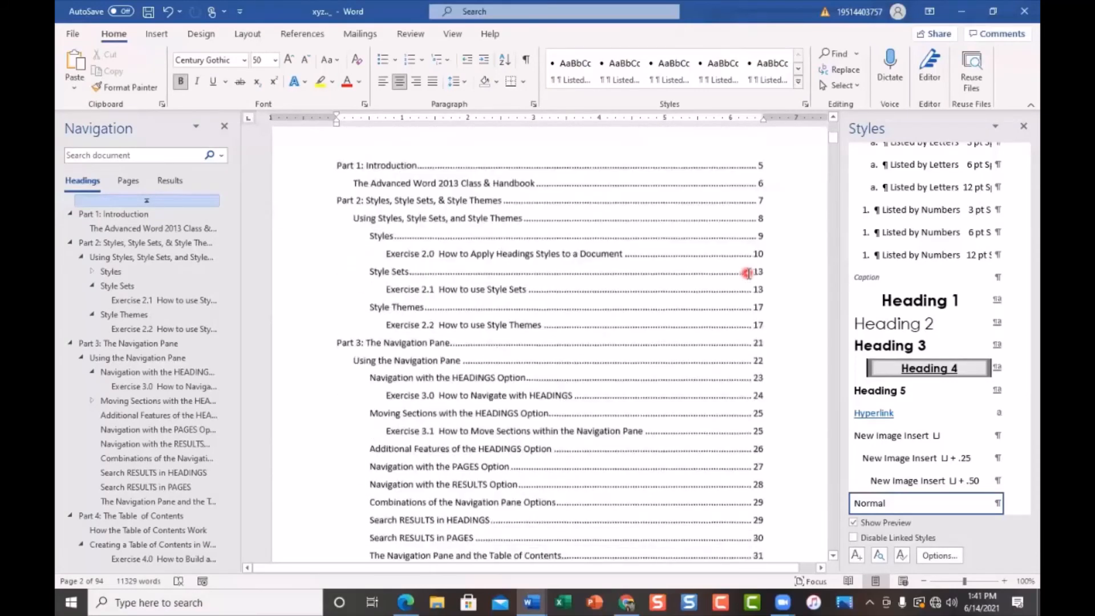
scroll(747, 274, down, 12)
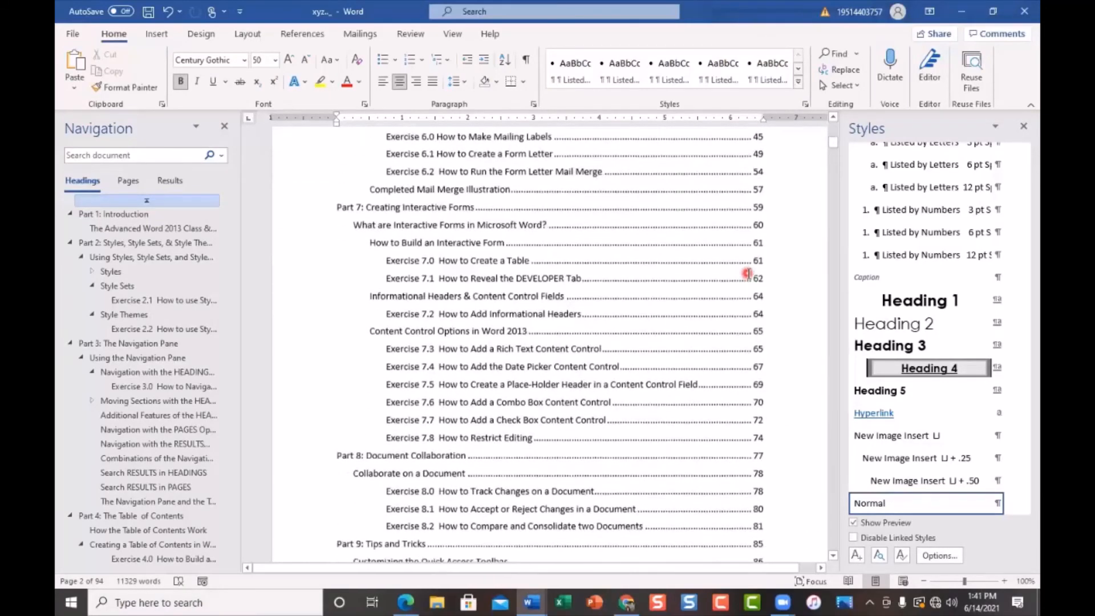
scroll(747, 274, down, 15)
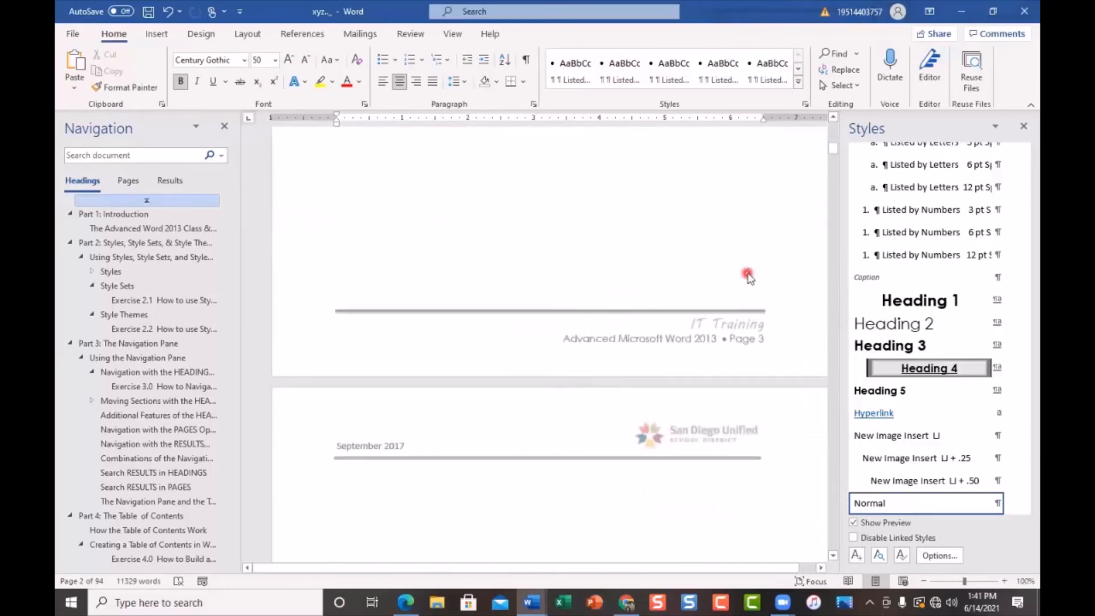
scroll(747, 276, down, 15)
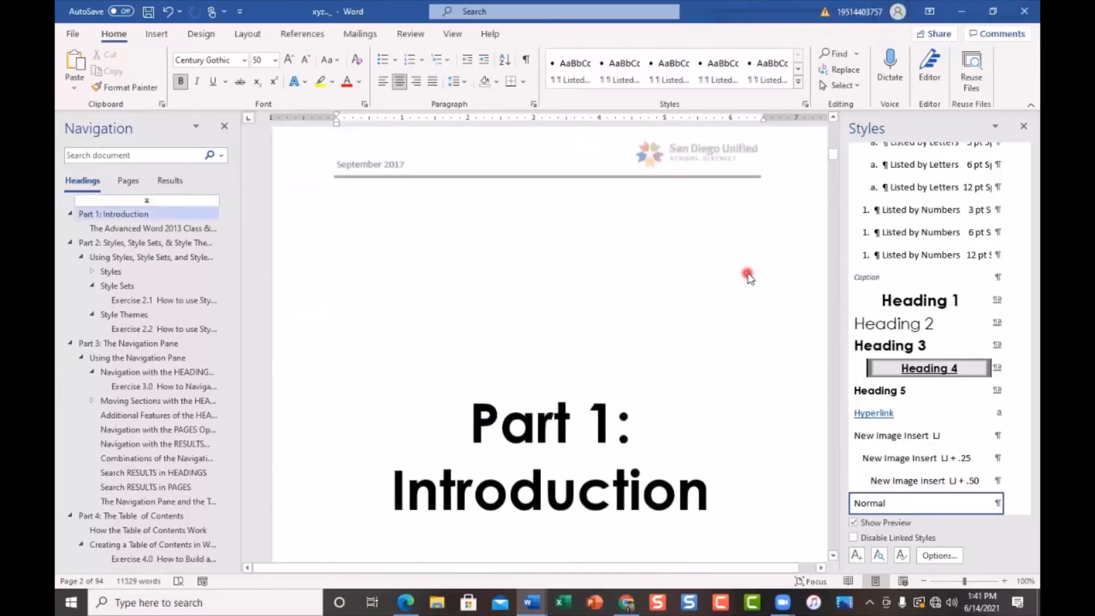
scroll(747, 275, down, 15)
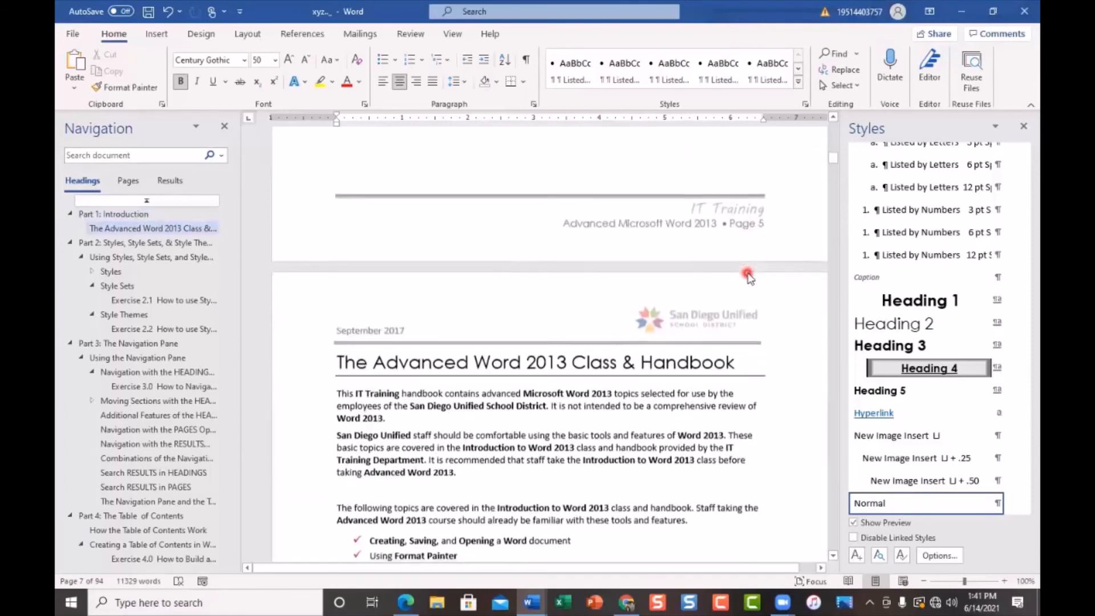
scroll(747, 275, down, 5)
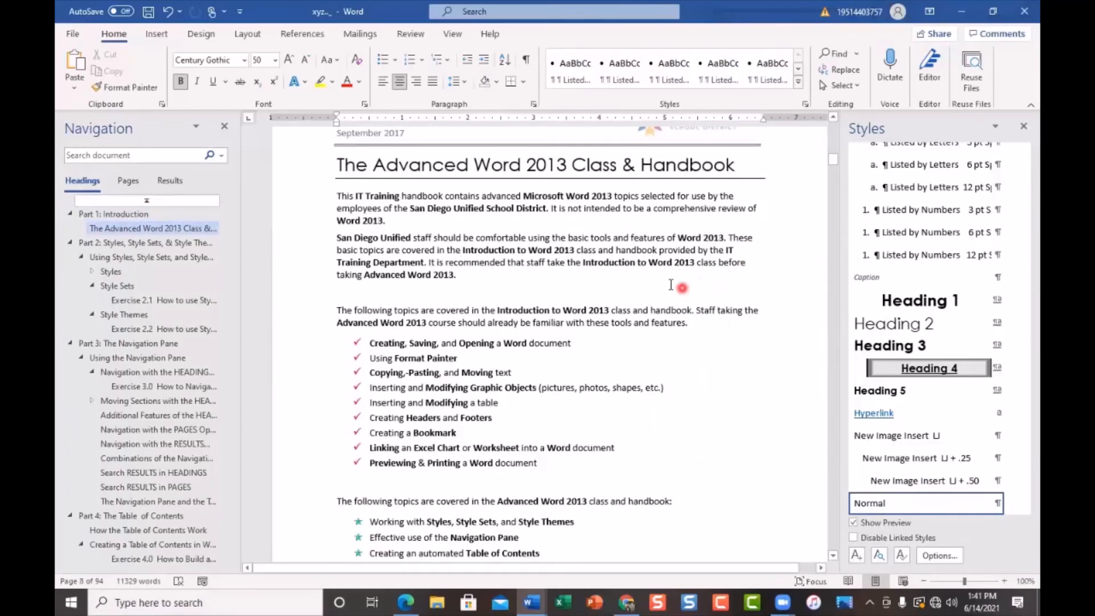
Step: Jump to the Part 1: Introduction heading and to The Advanced Word 2013 Class & Handbook heading to examine their heading styles
click(127, 215)
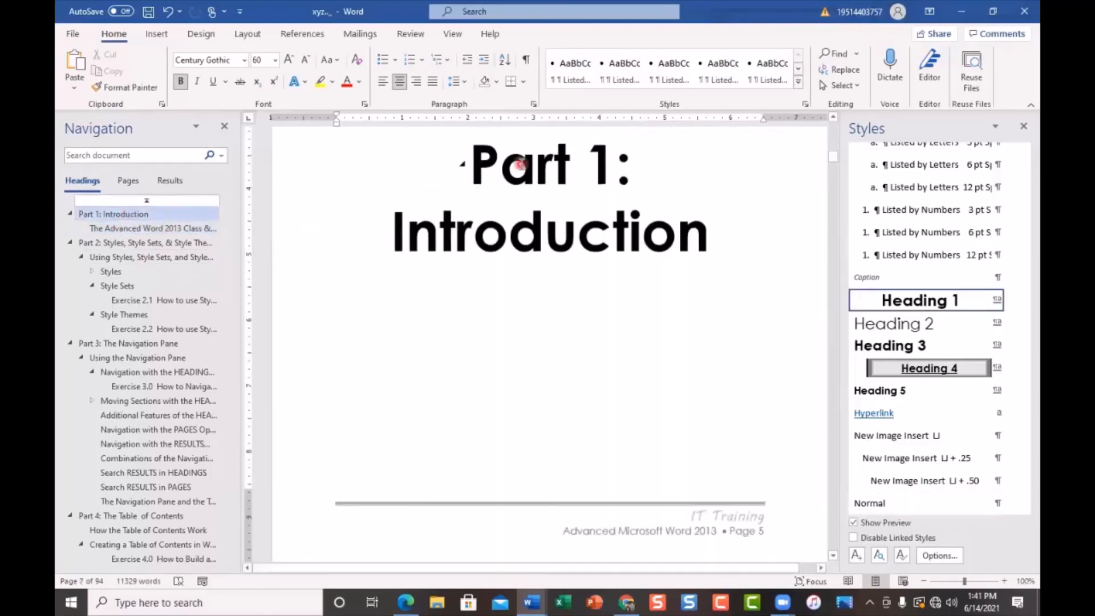
scroll(694, 294, up, 4)
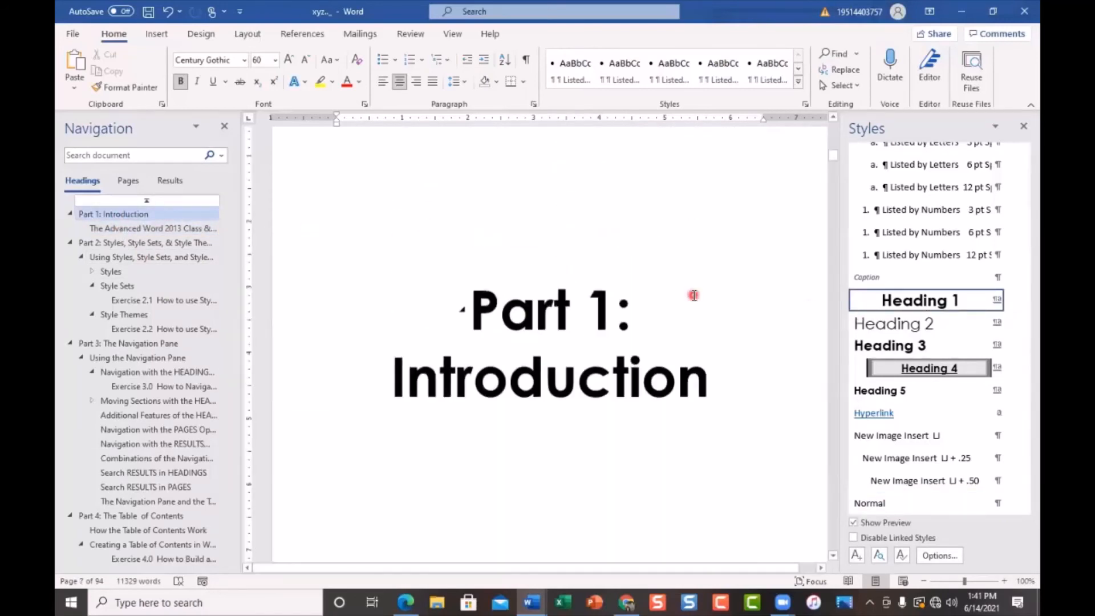
scroll(671, 443, down, 1)
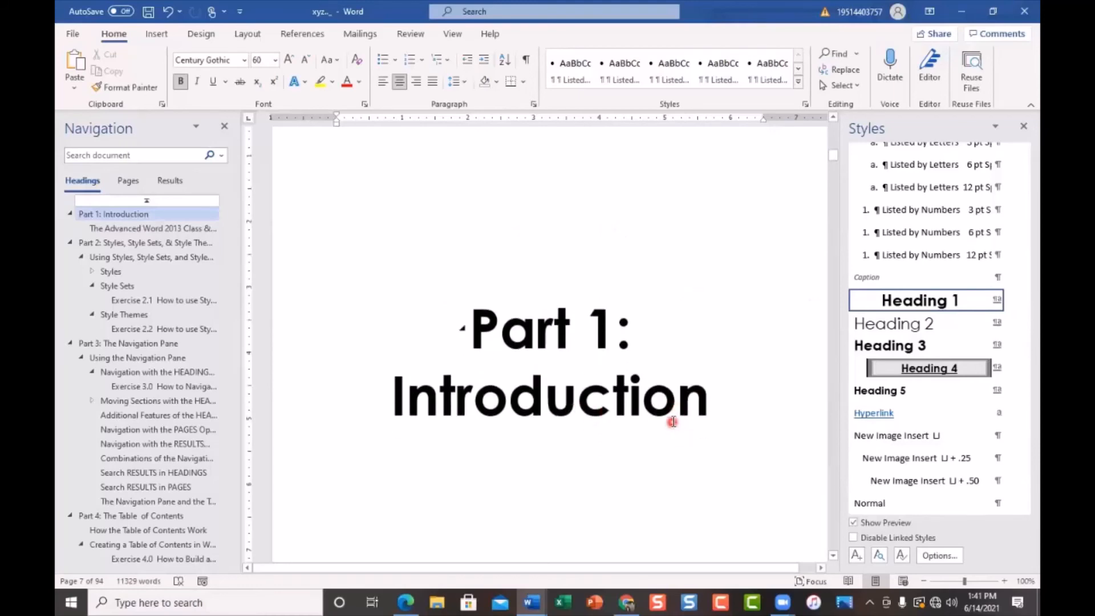
click(141, 230)
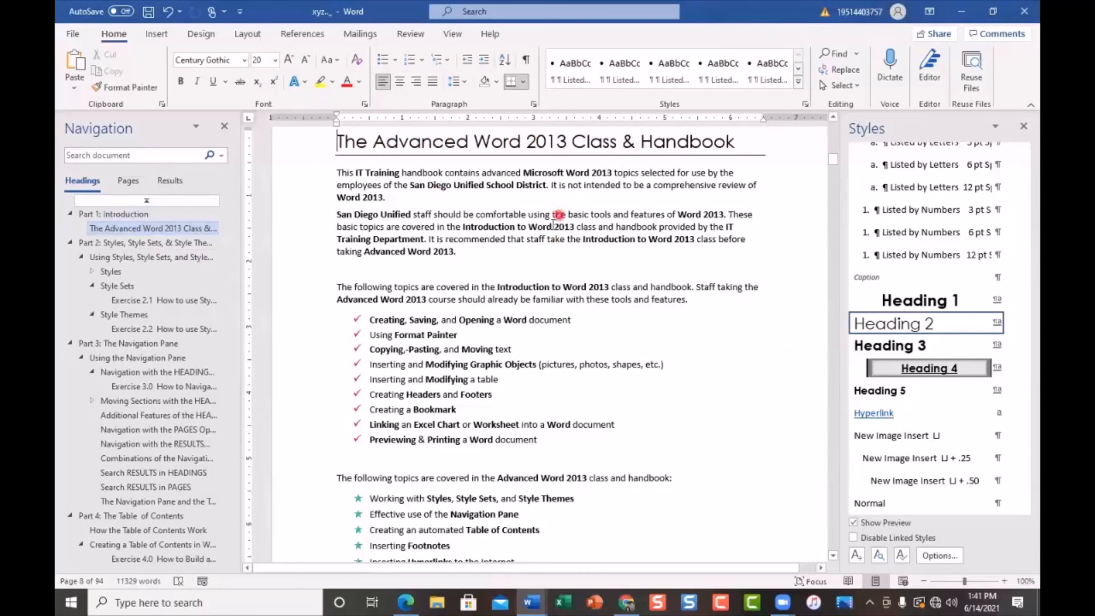
Step: Go to the Styles section, expand its subheadings, and visit Exercises 2.0, 2.1 and 2.2 in turn
click(116, 272)
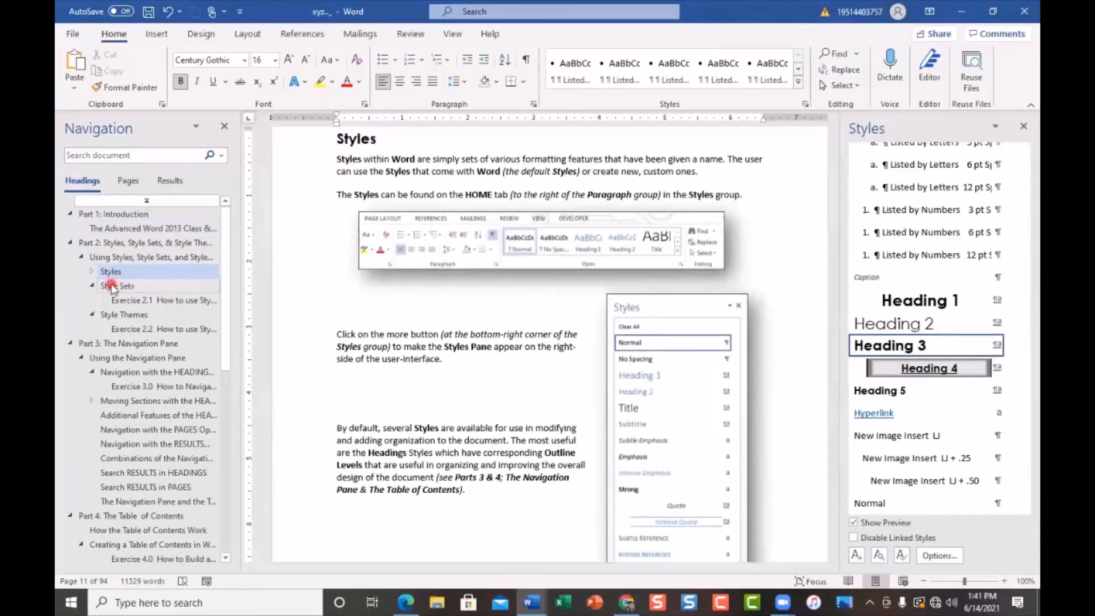
click(92, 272)
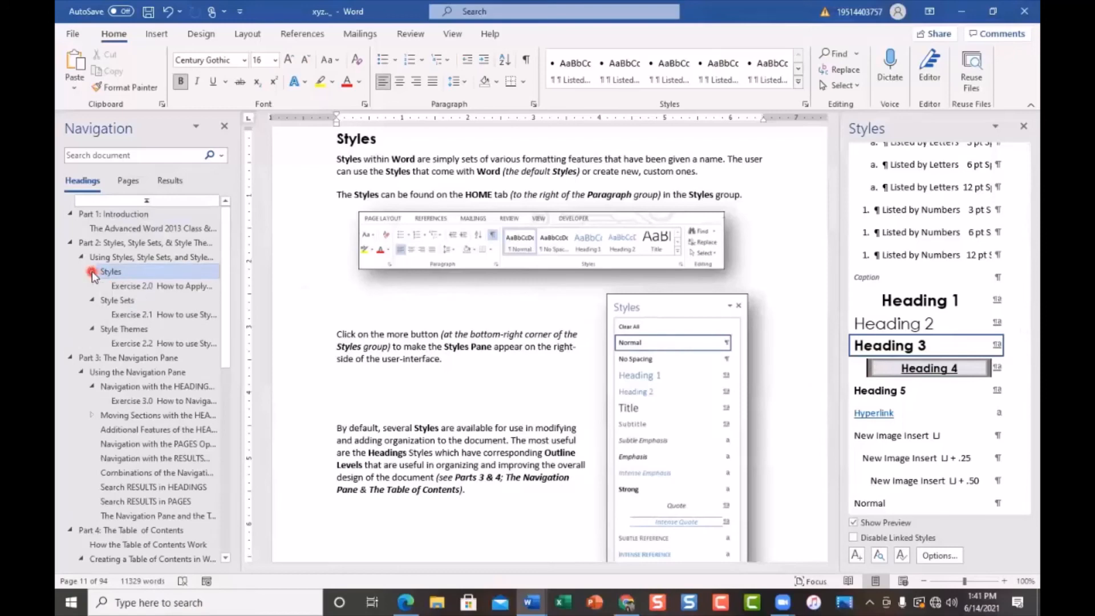
click(143, 288)
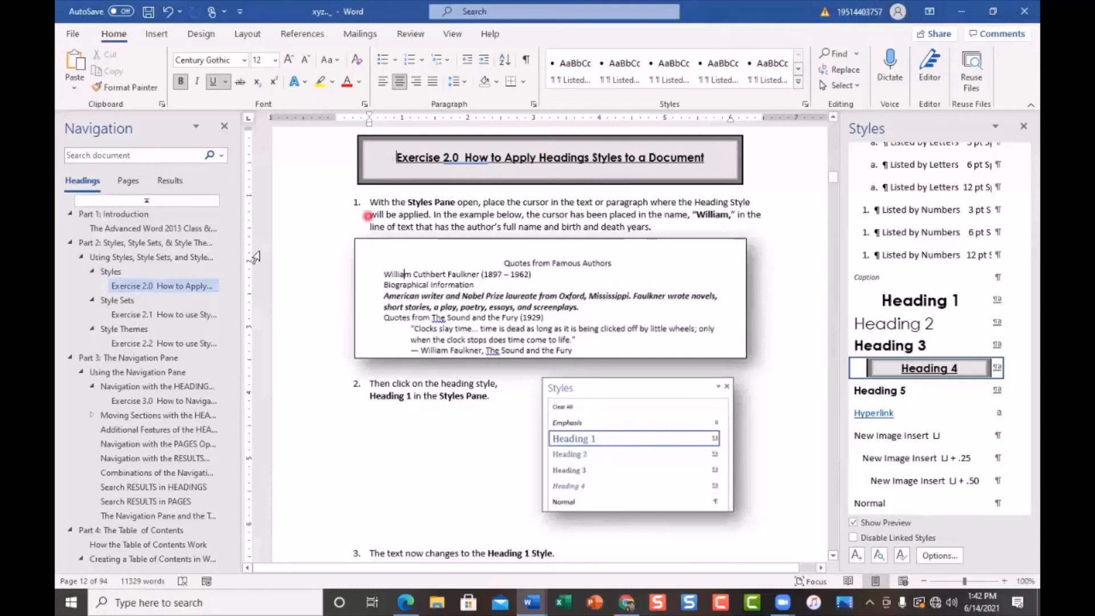
click(162, 315)
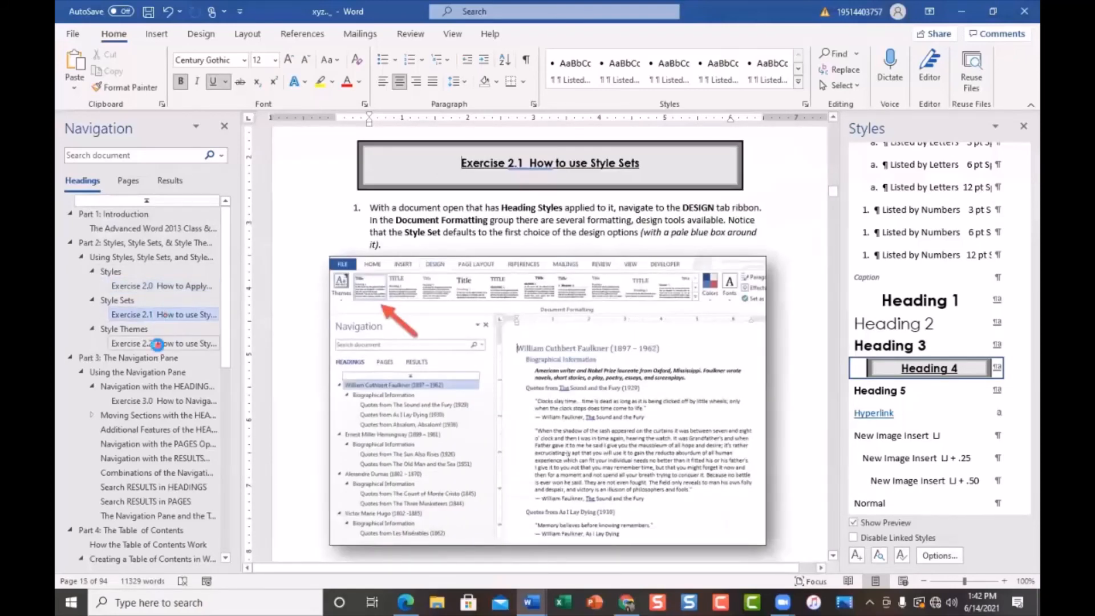
click(159, 345)
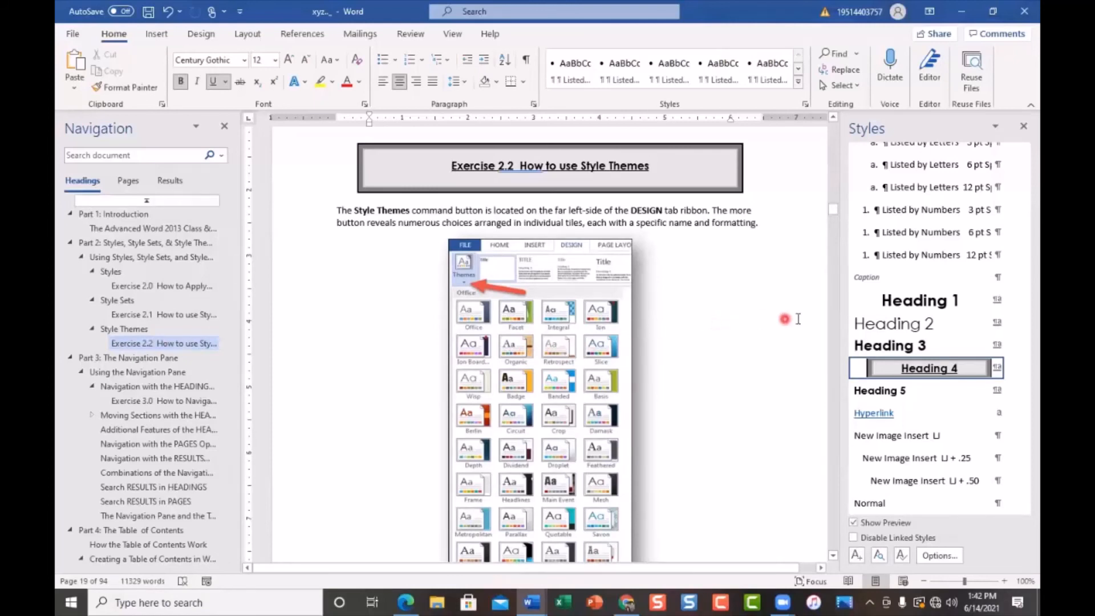
Step: Examine the handbook's custom styles, from the bullet, letter and number list styles through the headings to the TOC styles
scroll(958, 325, up, 2)
scroll(958, 324, up, 3)
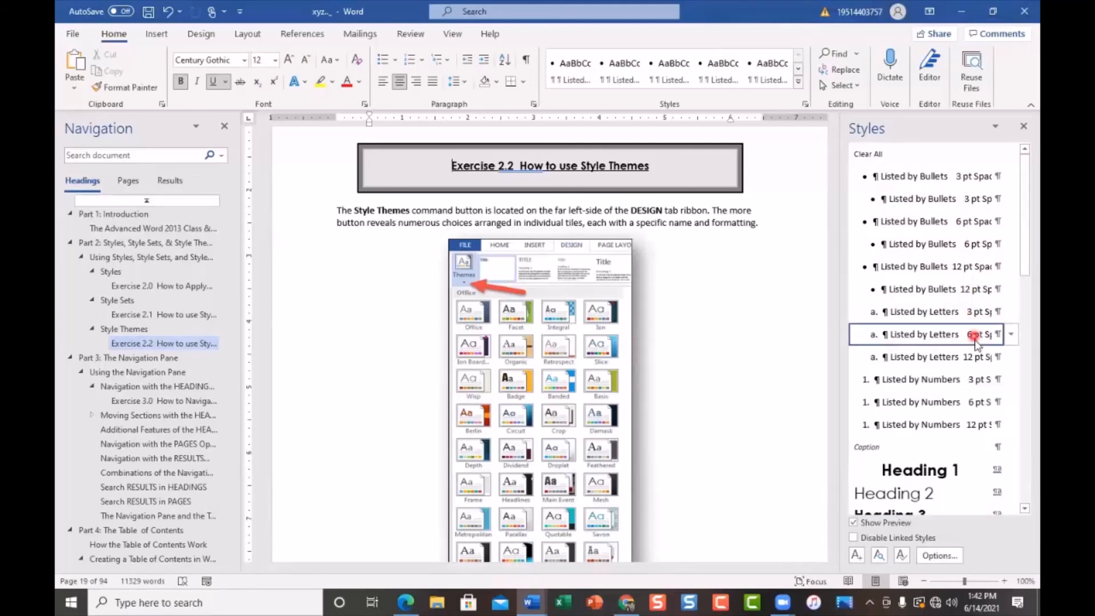
scroll(979, 370, down, 1)
scroll(979, 369, down, 5)
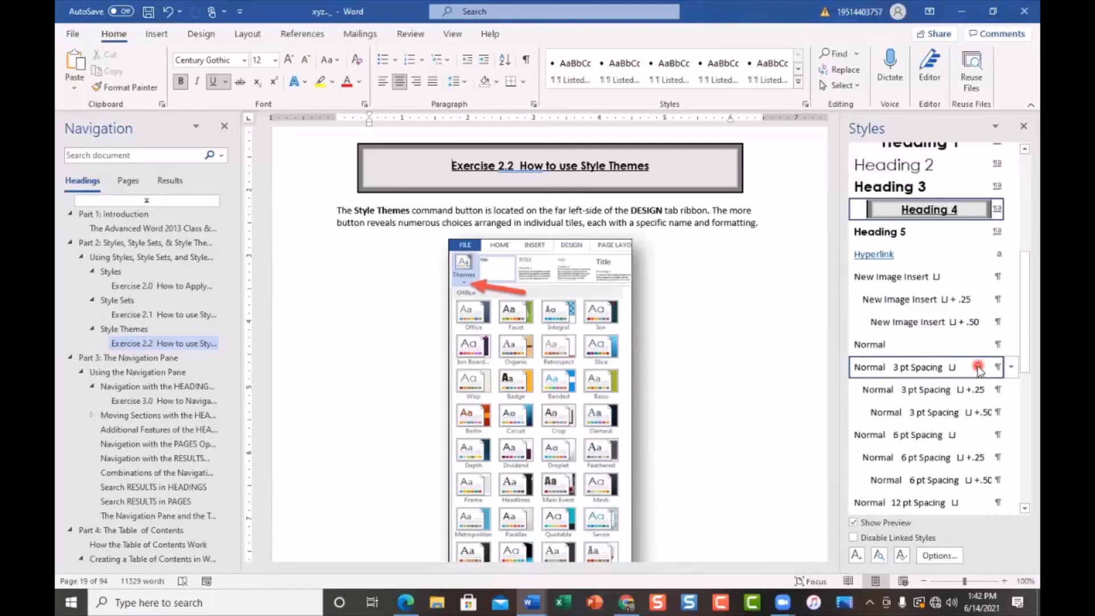
scroll(979, 369, down, 2)
scroll(979, 369, down, 1)
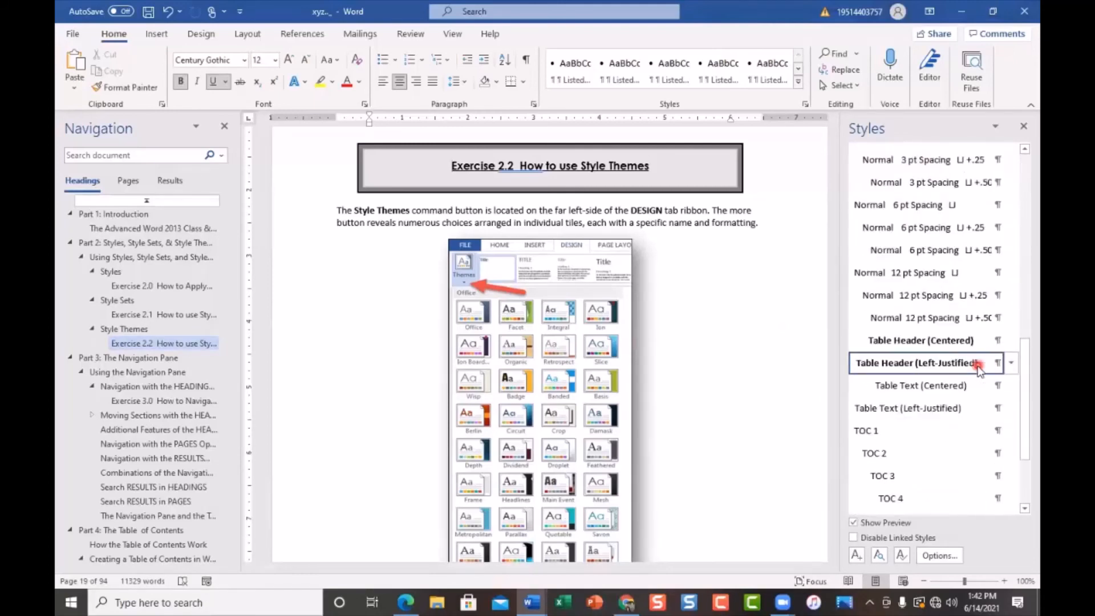
scroll(979, 369, down, 1)
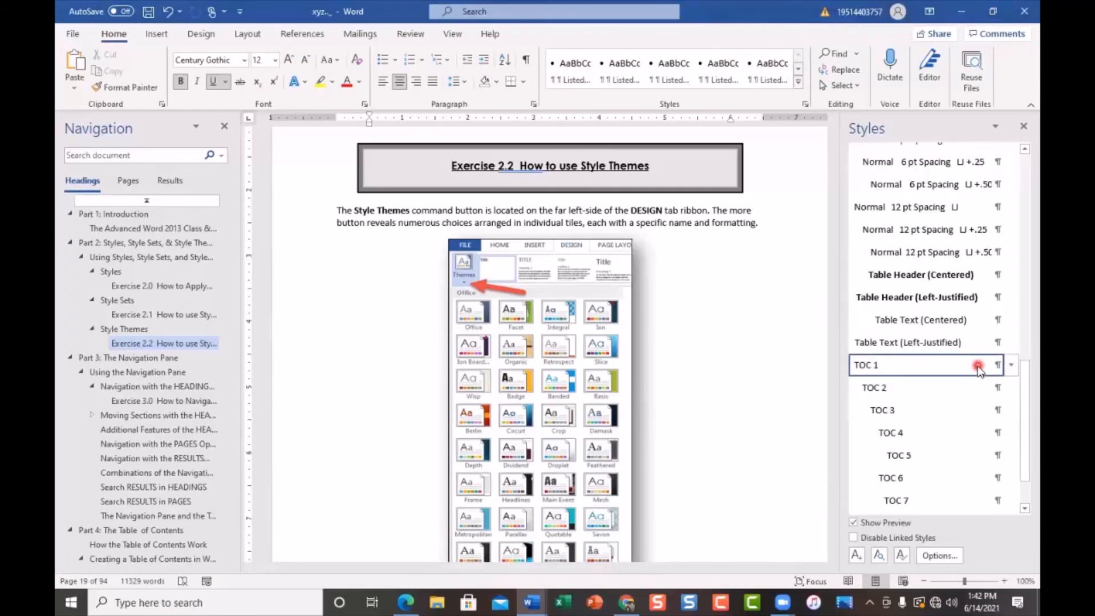
scroll(979, 369, up, 3)
scroll(979, 369, up, 6)
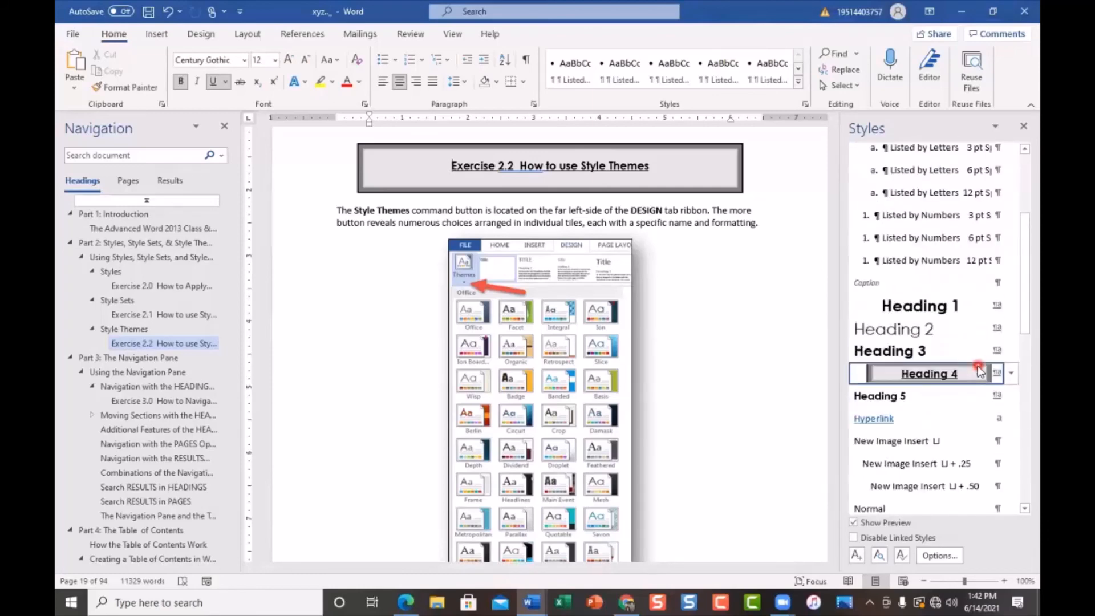
scroll(979, 370, up, 1)
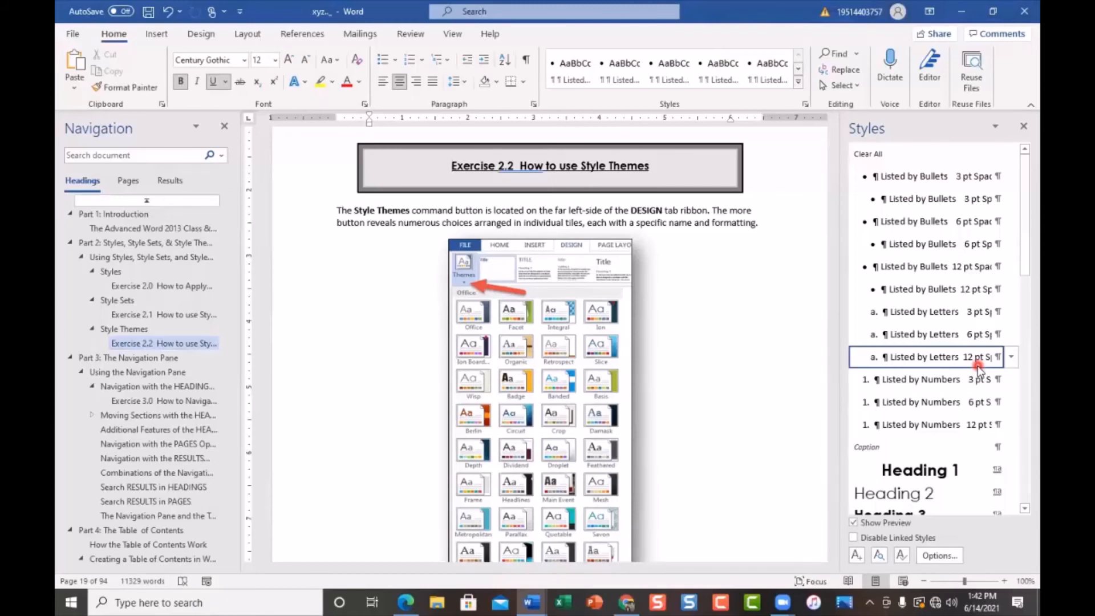
scroll(979, 370, down, 3)
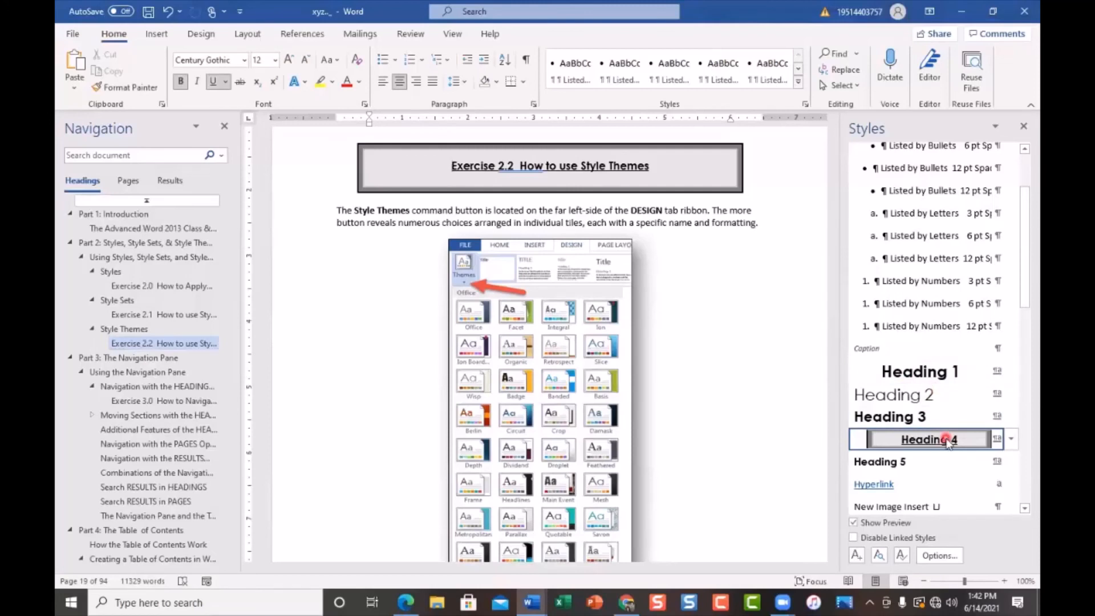
mouse_move(948, 442)
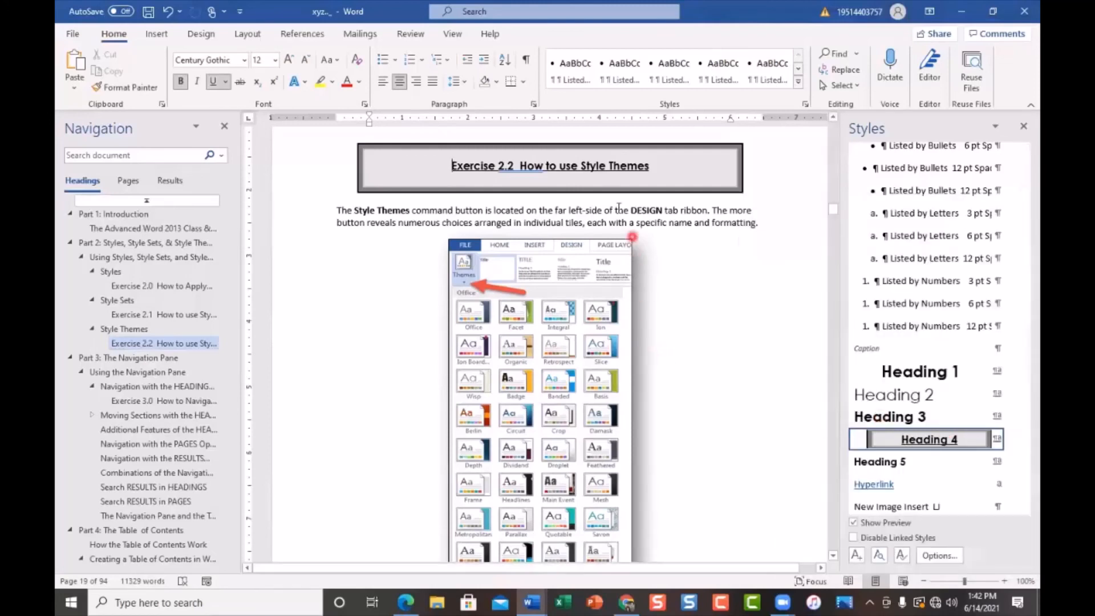
Step: Apply the Normal style to the Exercise 2.2 How to use Style Themes heading
click(516, 167)
scroll(945, 448, down, 3)
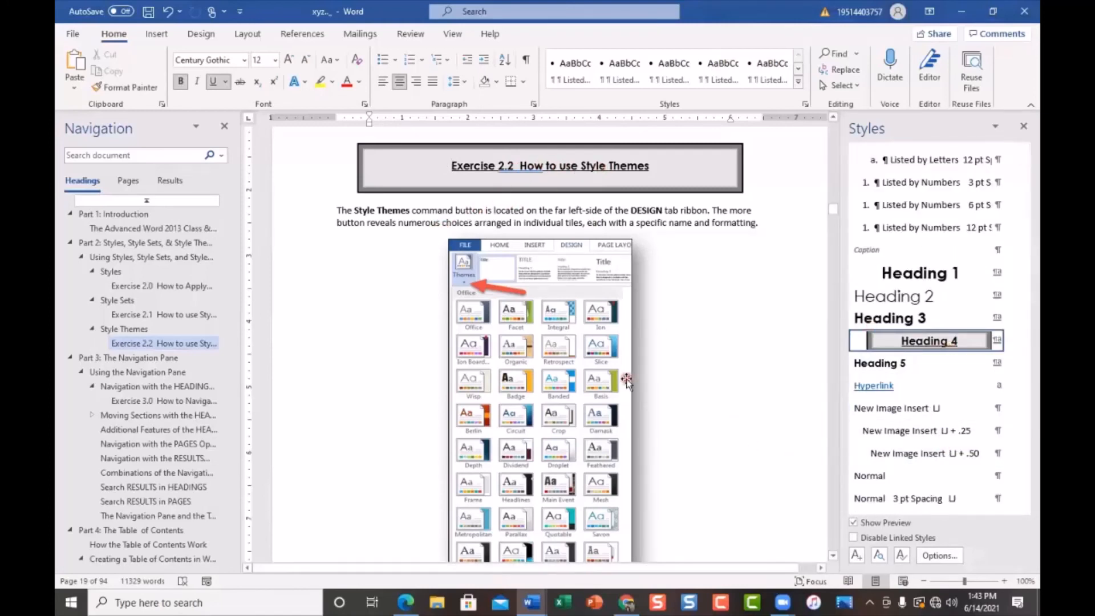
click(871, 478)
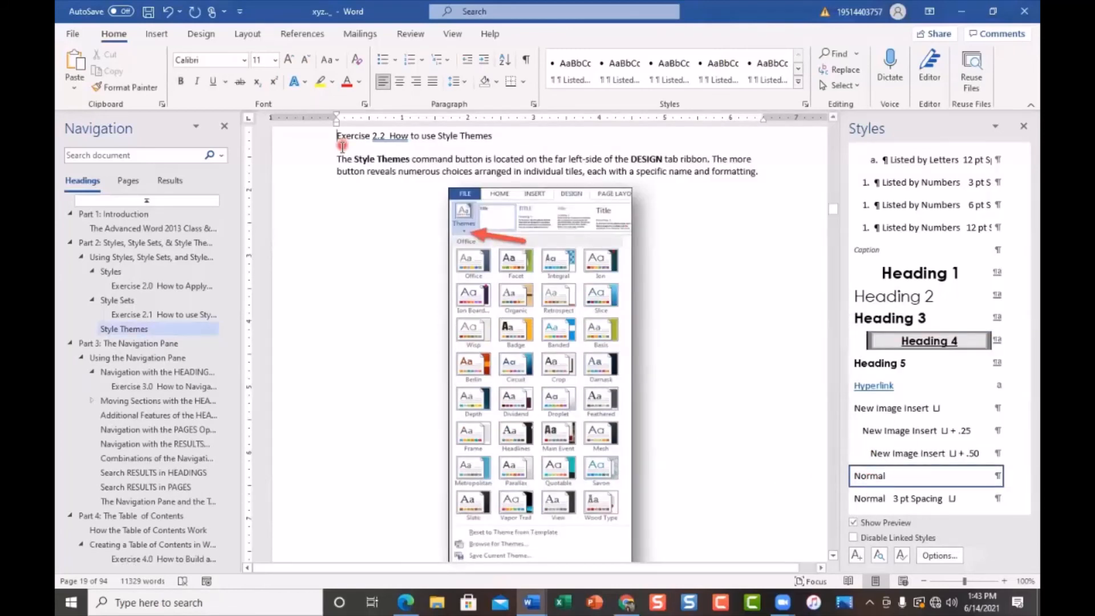
click(355, 197)
scroll(355, 212, up, 2)
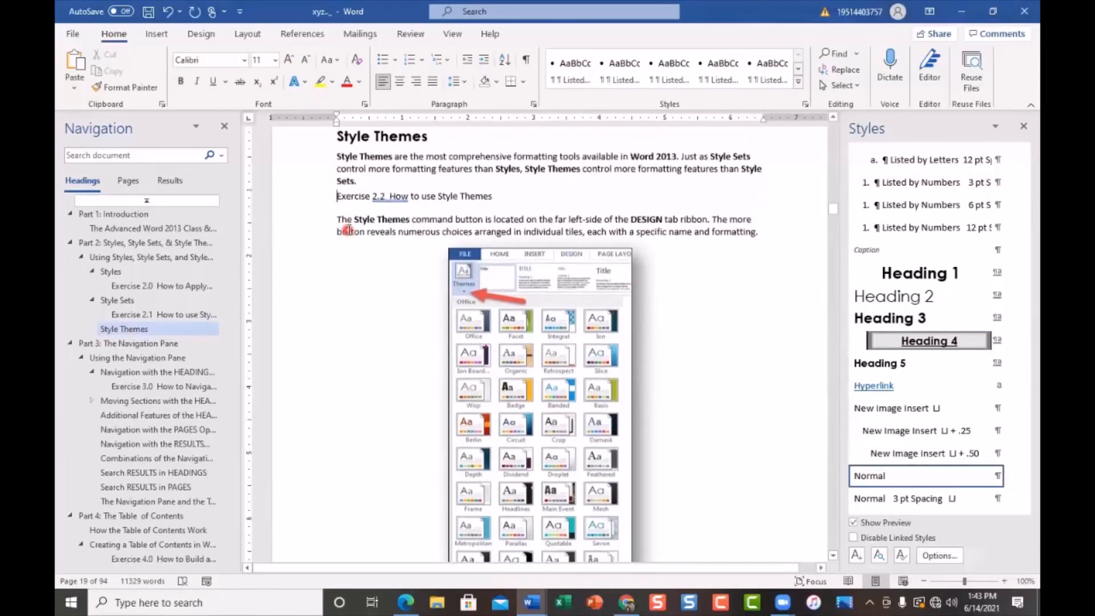
Step: Reapply the Heading 4 style to the Exercise 2.2 How to use Style Themes line
click(378, 226)
click(387, 210)
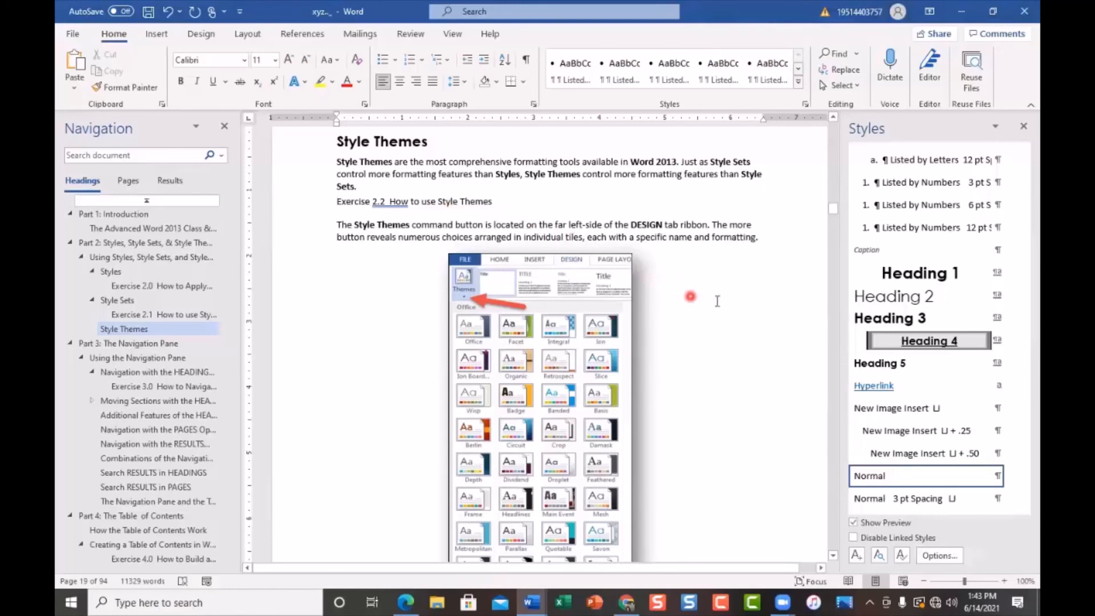
click(912, 341)
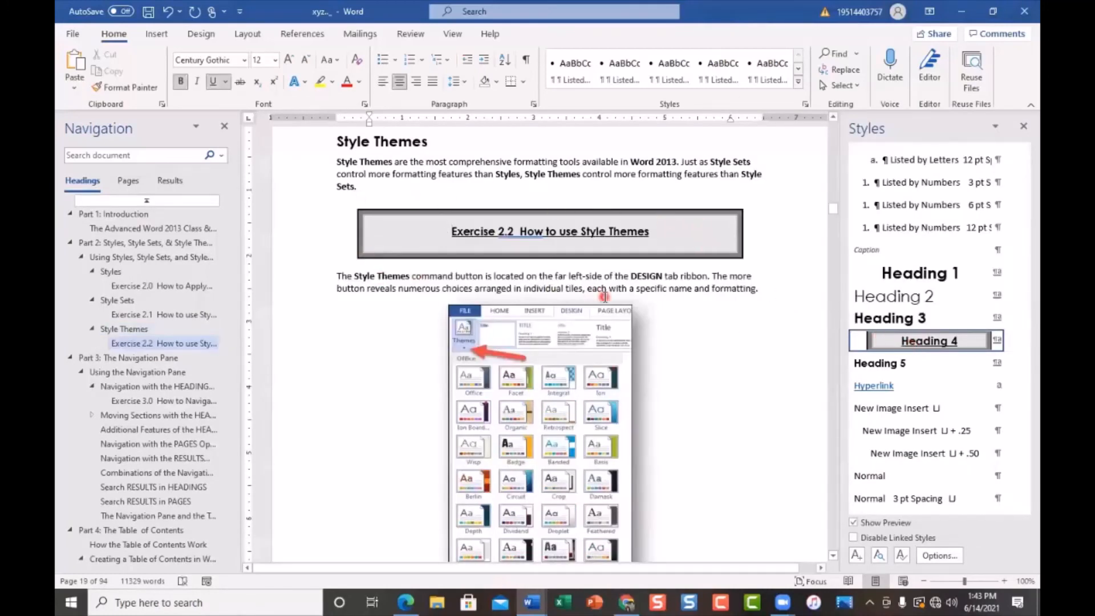
Step: Check the full formatting details of the Heading 4 style
mouse_move(874, 346)
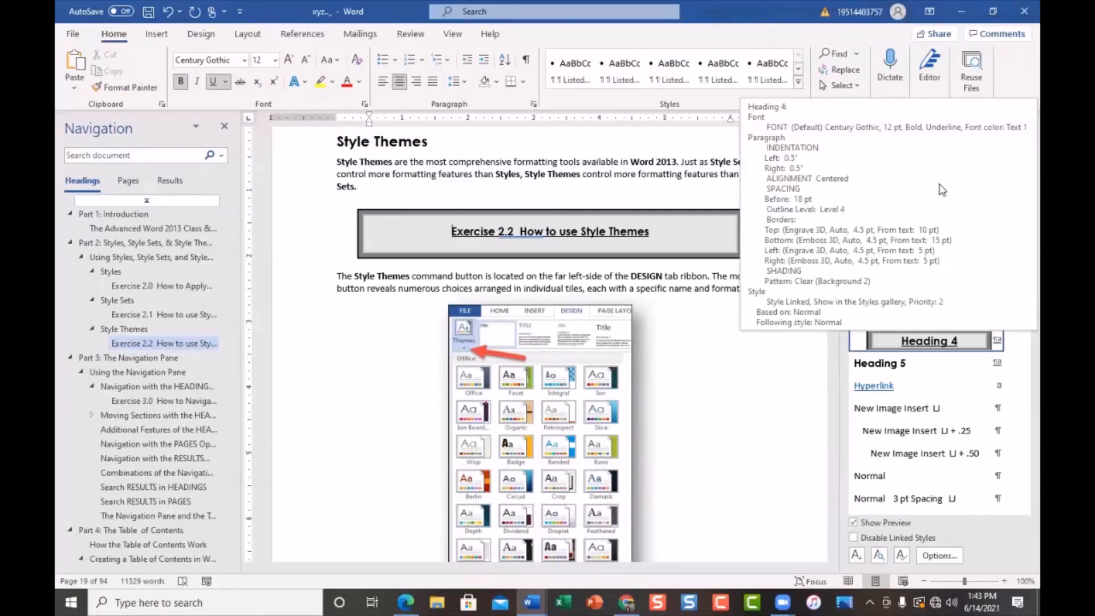
click(311, 337)
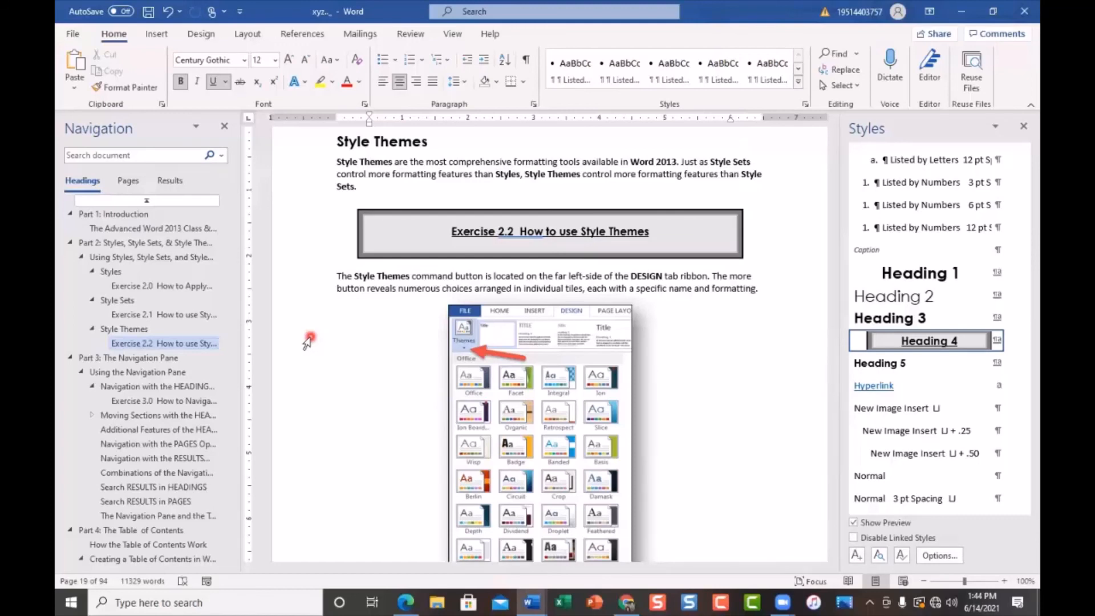
Step: Visit Part 4: The Table of Contents, How the Table of Contents Work, and Exercise 4.0 How to Build a Table of Contents
scroll(142, 376, down, 5)
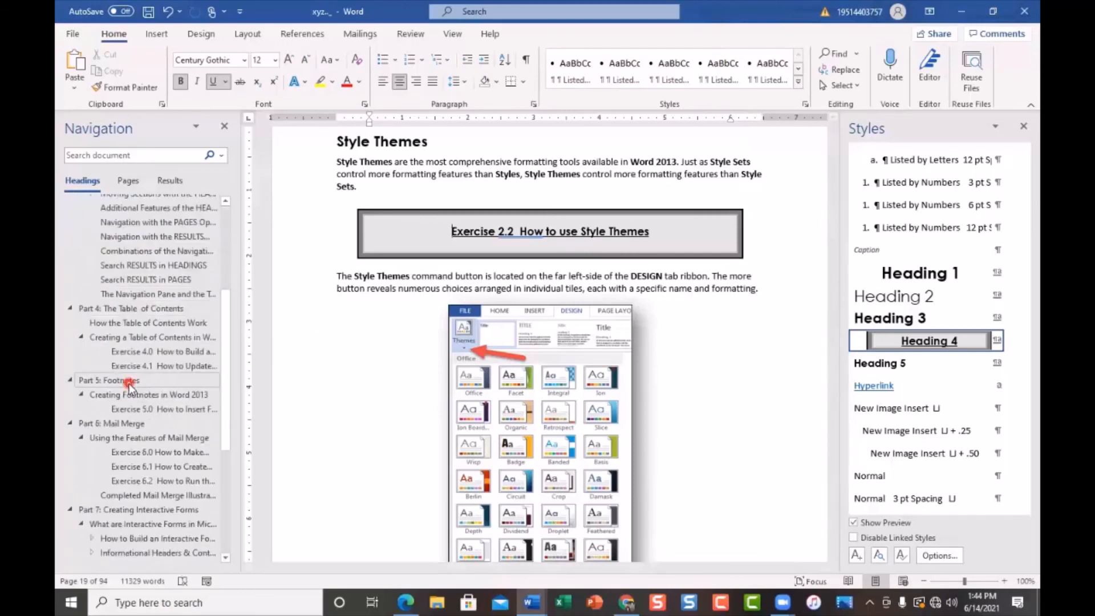
click(138, 309)
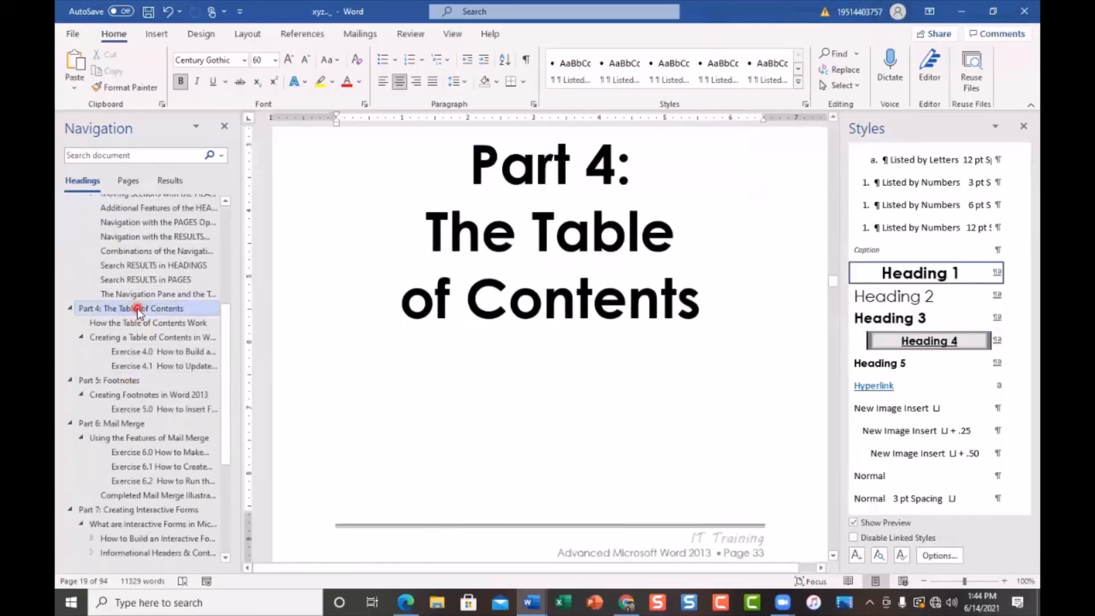
click(137, 323)
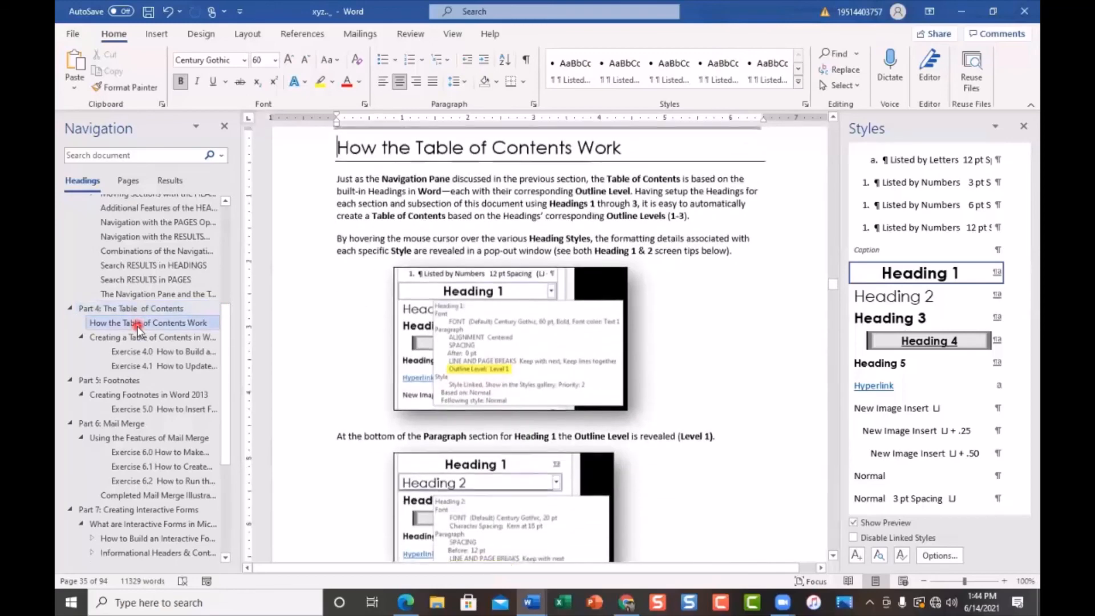
click(135, 352)
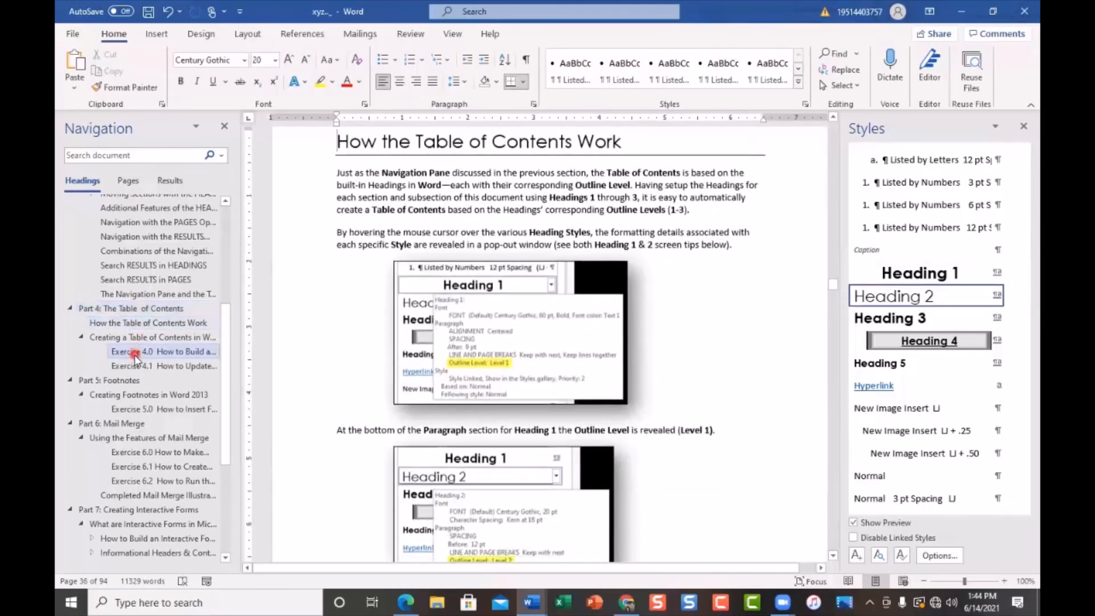
click(142, 353)
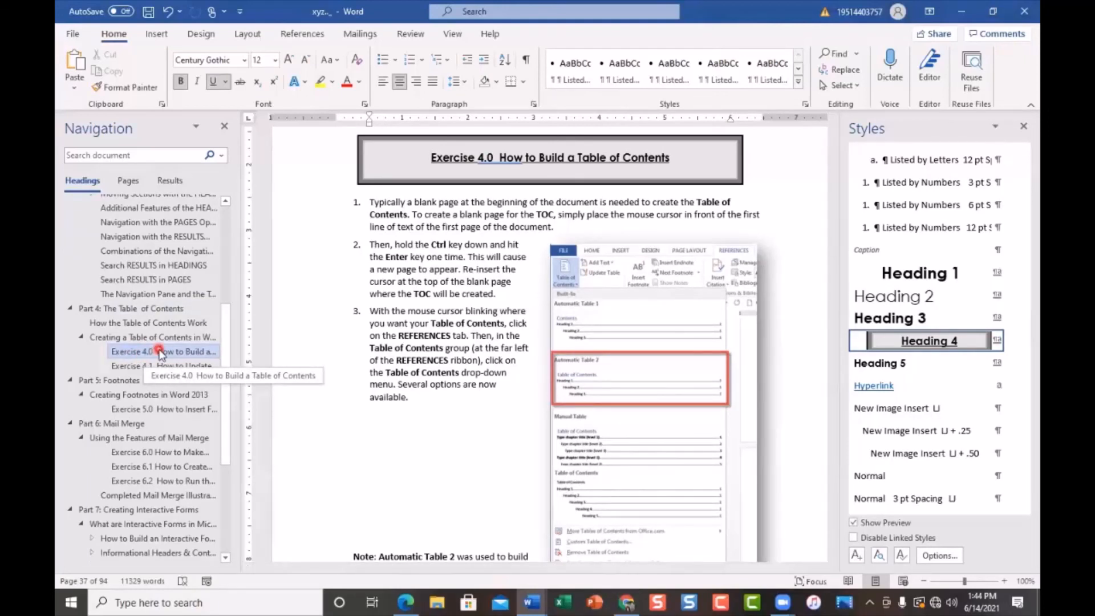
Step: Check the list style of Exercise 4.0's second numbered instruction, widening the Styles pane until the full style names are readable
click(436, 271)
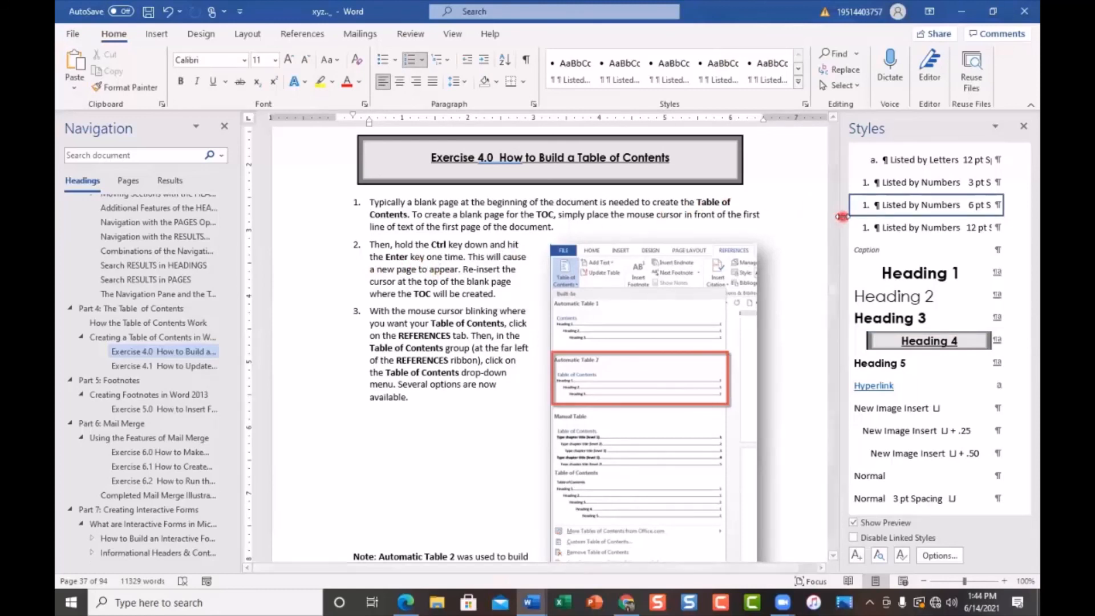
drag(840, 217, 758, 222)
mouse_move(957, 214)
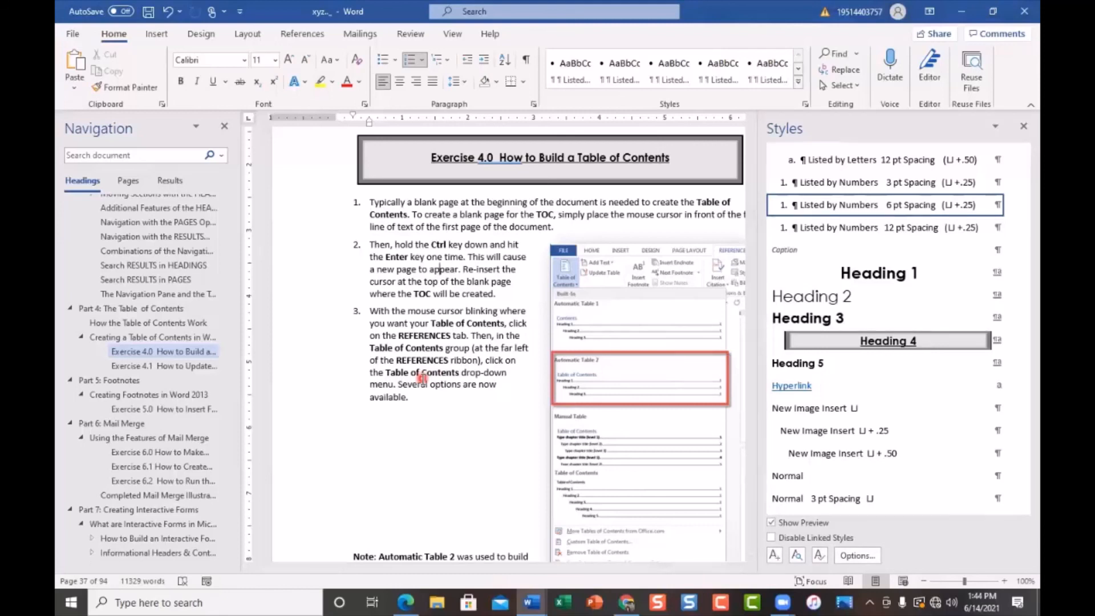
Step: Apply the Normal style to the Exercise 4.0 How to Build a Table of Contents heading, and restore its Heading 4 style
click(534, 160)
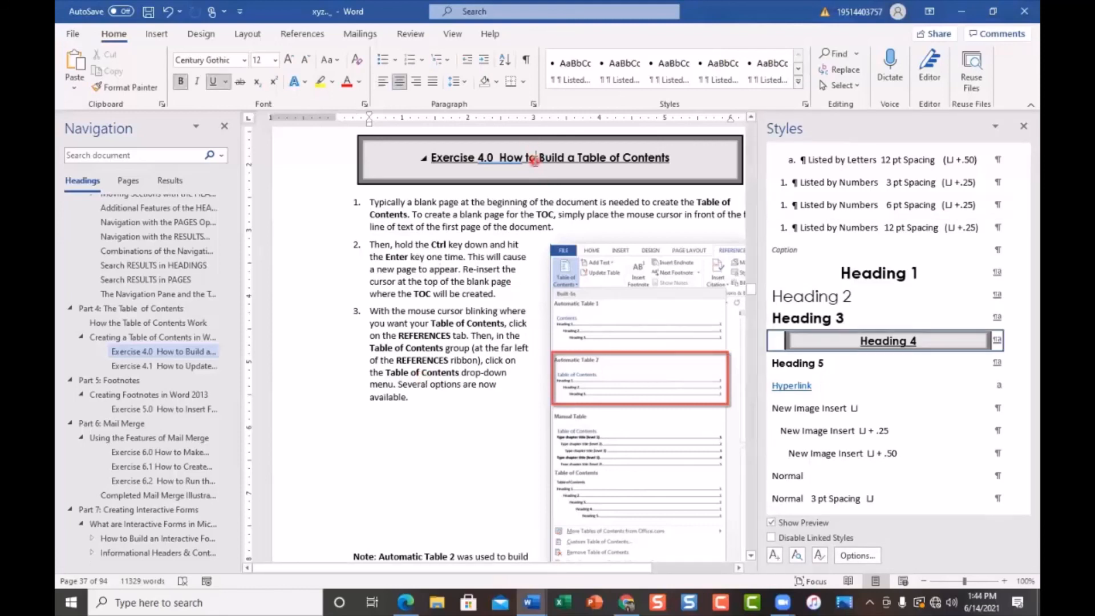
click(791, 476)
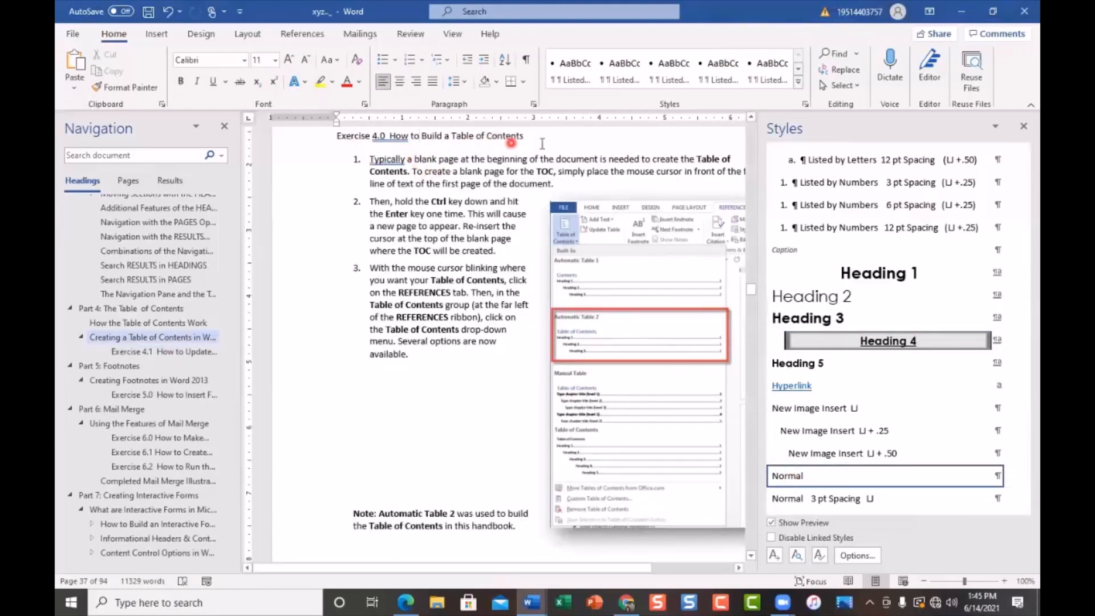
click(797, 344)
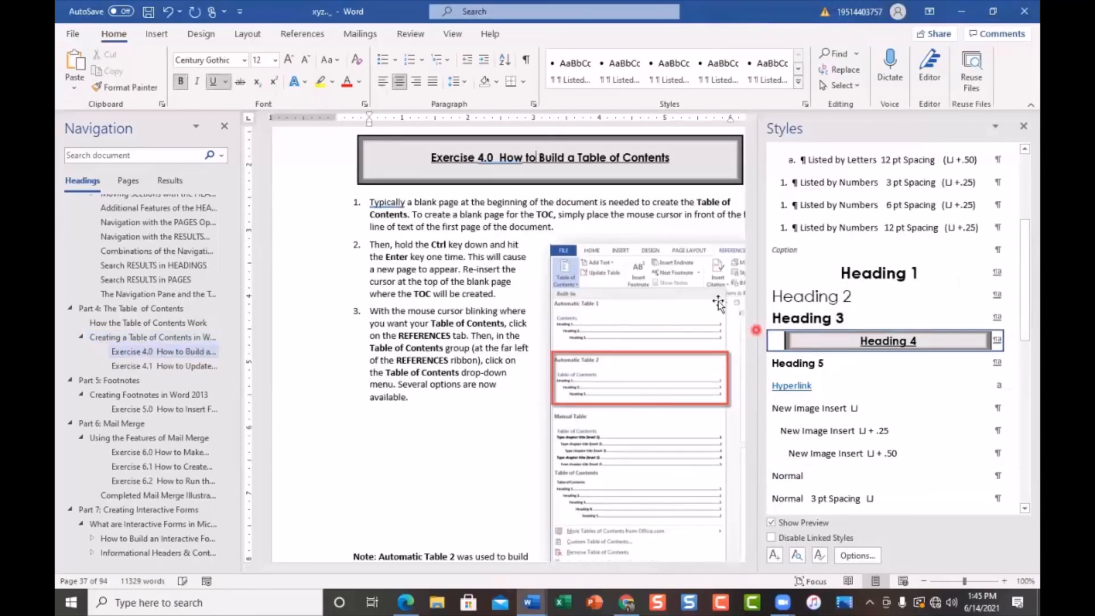